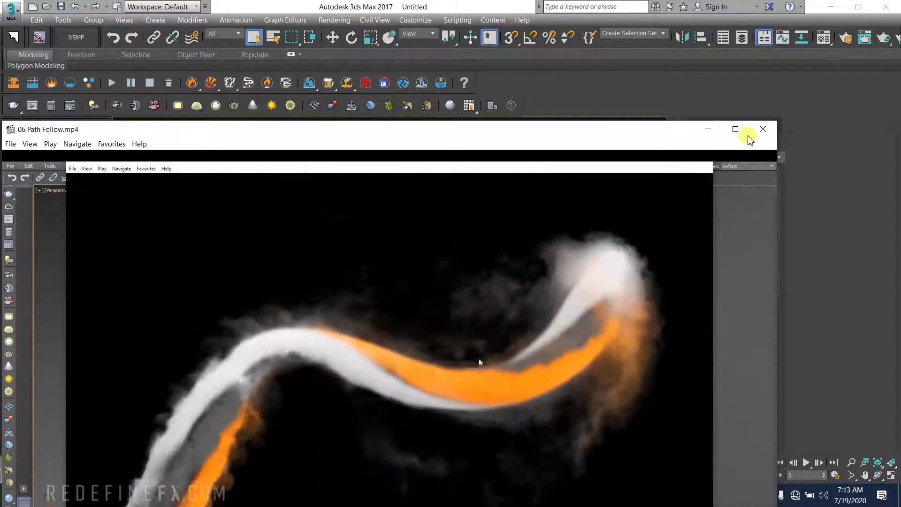
# Close the 06 Path Follow.mp4 reference video
pyautogui.click(762, 130)
pyautogui.keyDown('alt'); pyautogui.moveTo(466, 232); pyautogui.dragTo(422, 268, button='middle'); pyautogui.keyUp('alt')
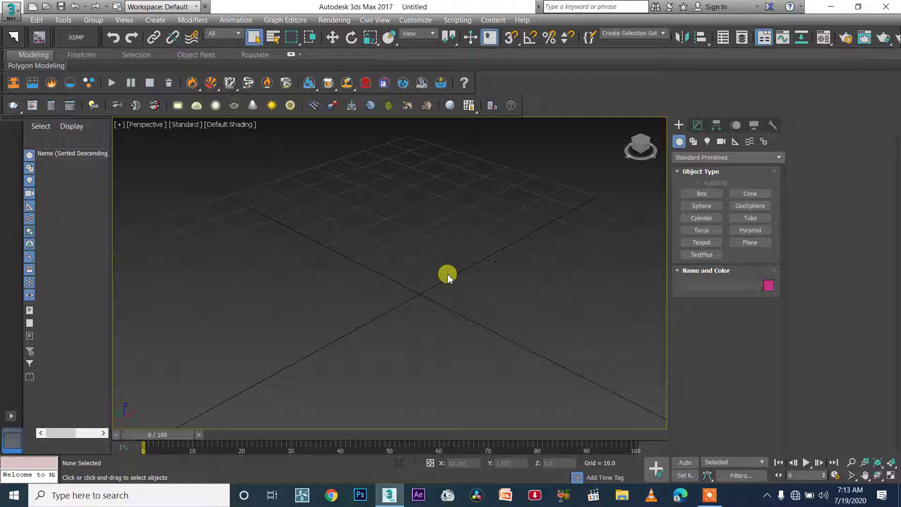
pyautogui.moveTo(323, 213); pyautogui.dragTo(547, 371)
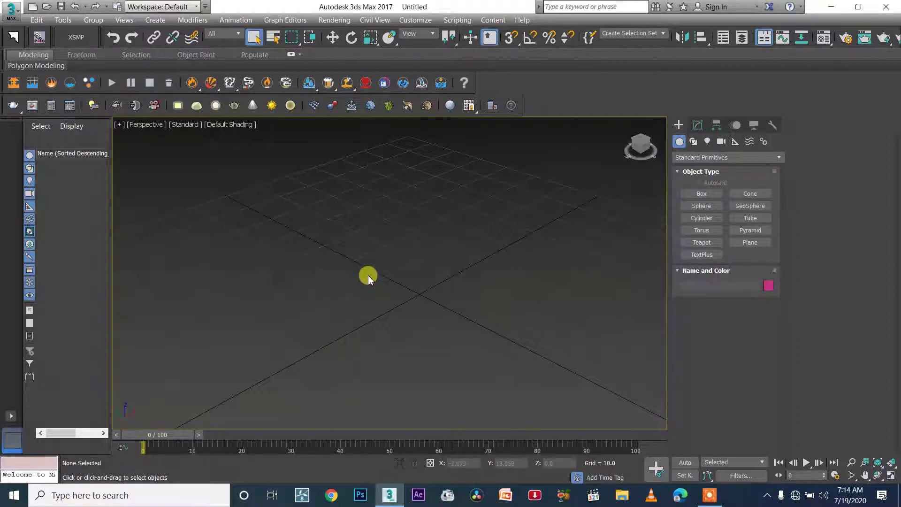
pyautogui.scroll(2, 402, 295)
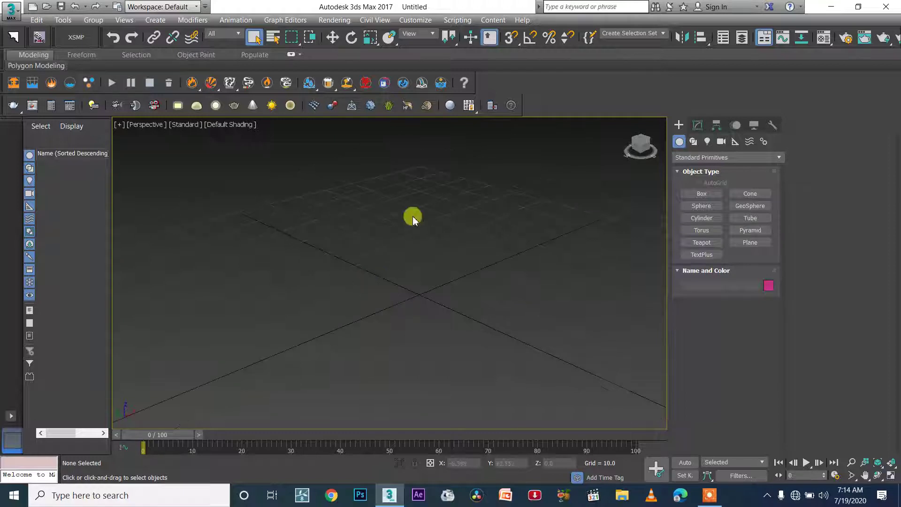
pyautogui.scroll(1, 433, 304)
pyautogui.scroll(-3, 433, 304)
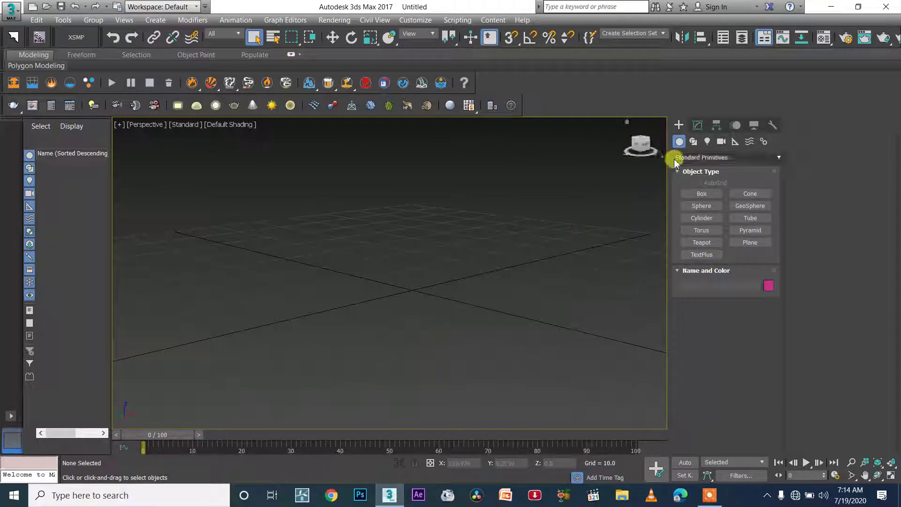
pyautogui.scroll(2, 510, 262)
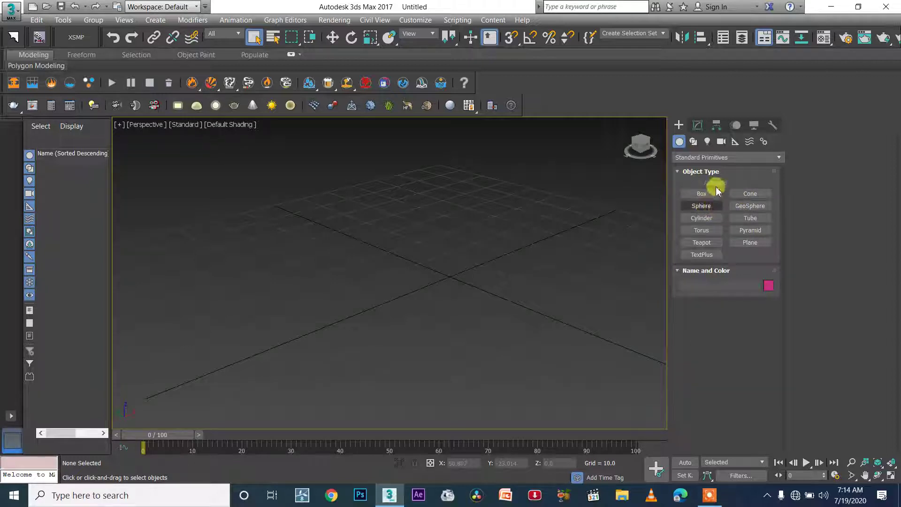
# Create a text spline near the origin of the perspective view that reads WN
pyautogui.click(693, 141)
pyautogui.click(704, 252)
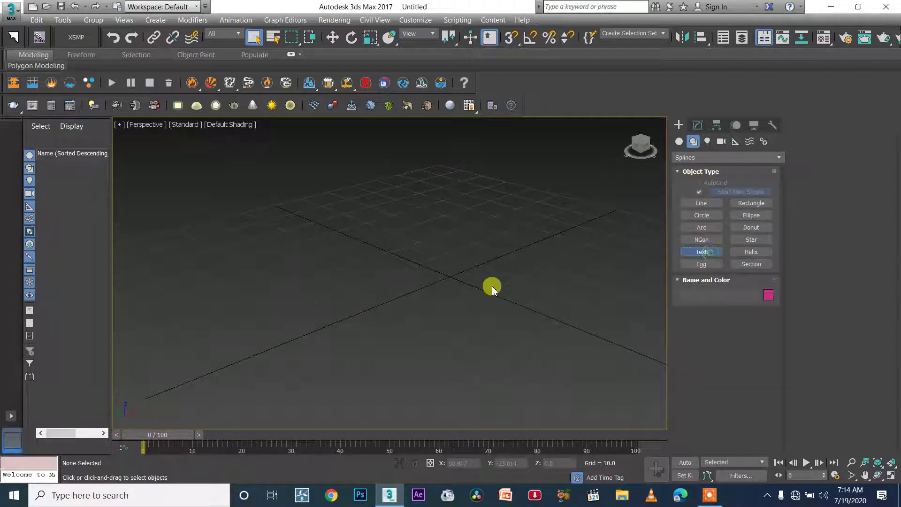
pyautogui.click(435, 274)
pyautogui.tripleClick(798, 237)
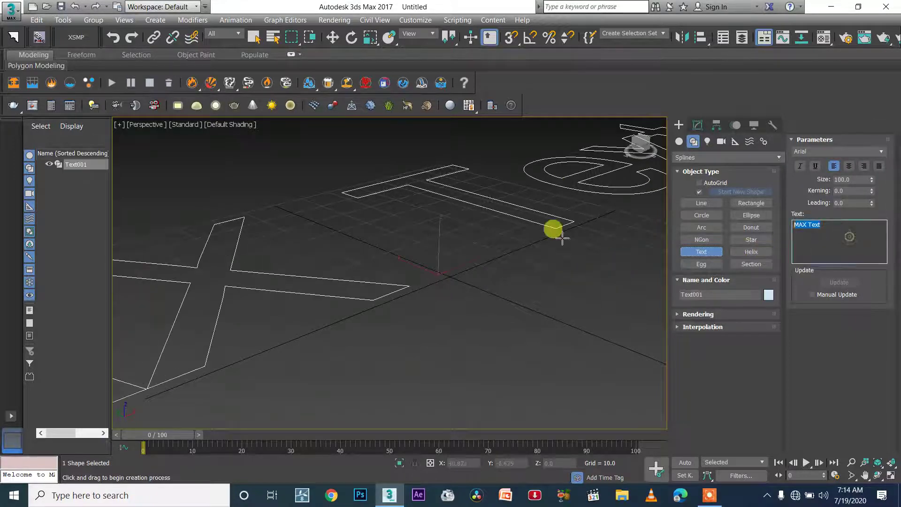
pyautogui.write('WN')
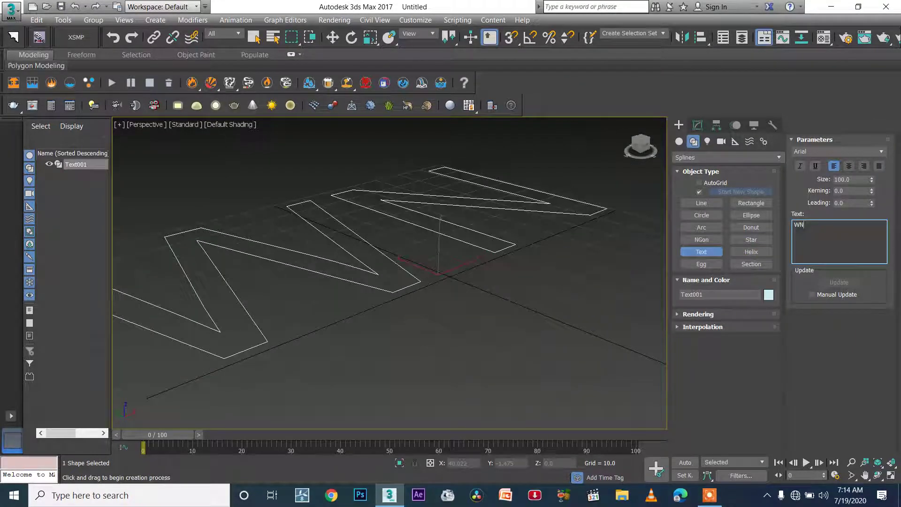
pyautogui.rightClick(510, 266)
# Scale the WN text down and rotate it 90 degrees about X so it stands upright, with angle snap on
pyautogui.press('e')
pyautogui.press('r')
pyautogui.moveTo(439, 273); pyautogui.dragTo(489, 379)
pyautogui.press('e')
pyautogui.moveTo(450, 237); pyautogui.dragTo(489, 262)
pyautogui.press('a')
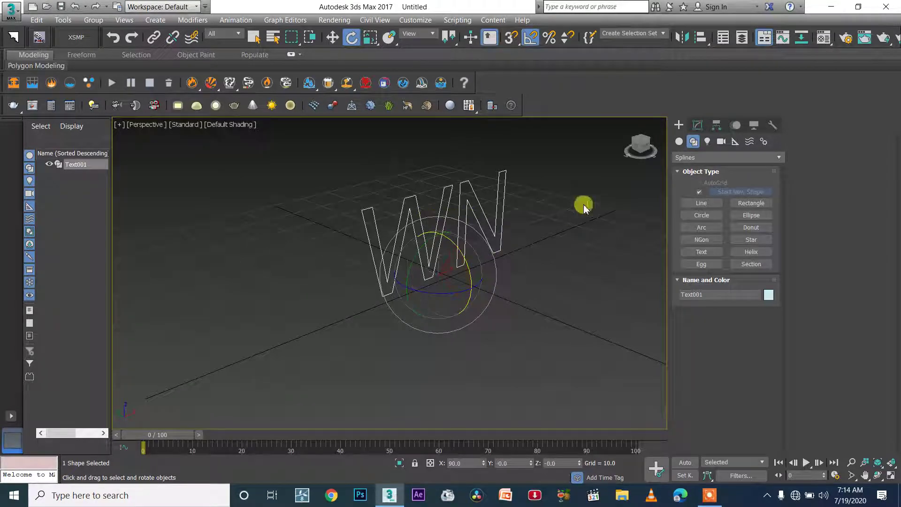
# Add an Extrude modifier to the WN text with an amount of about 45.5
pyautogui.click(697, 124)
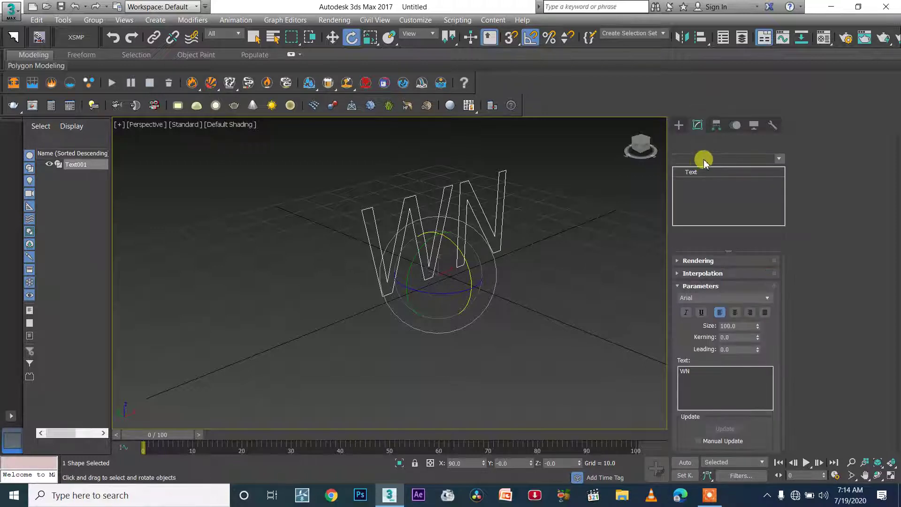
pyautogui.click(704, 160)
pyautogui.scroll(-8, 706, 226)
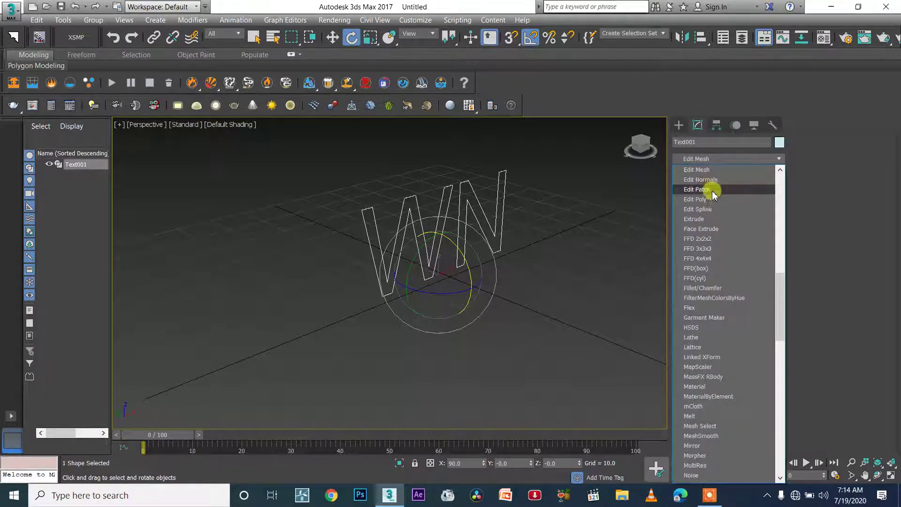
pyautogui.click(699, 218)
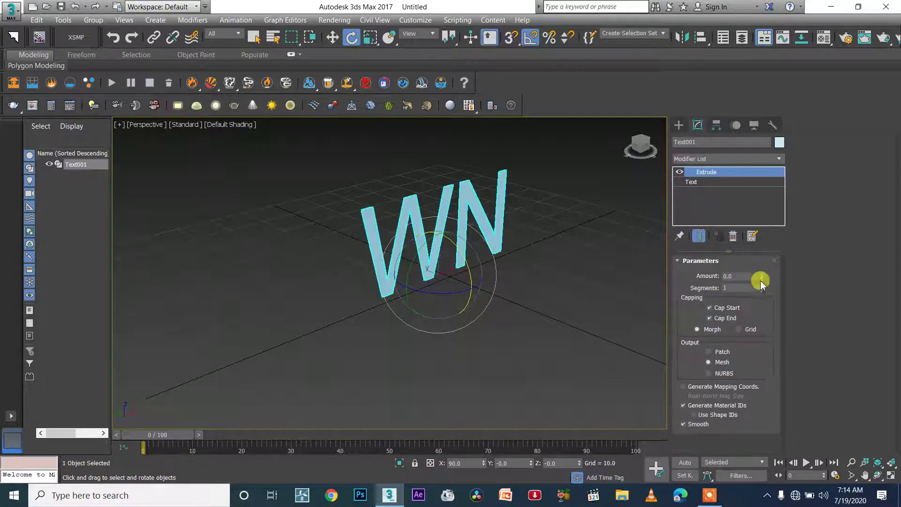
pyautogui.moveTo(761, 221); pyautogui.dragTo(731, 239)
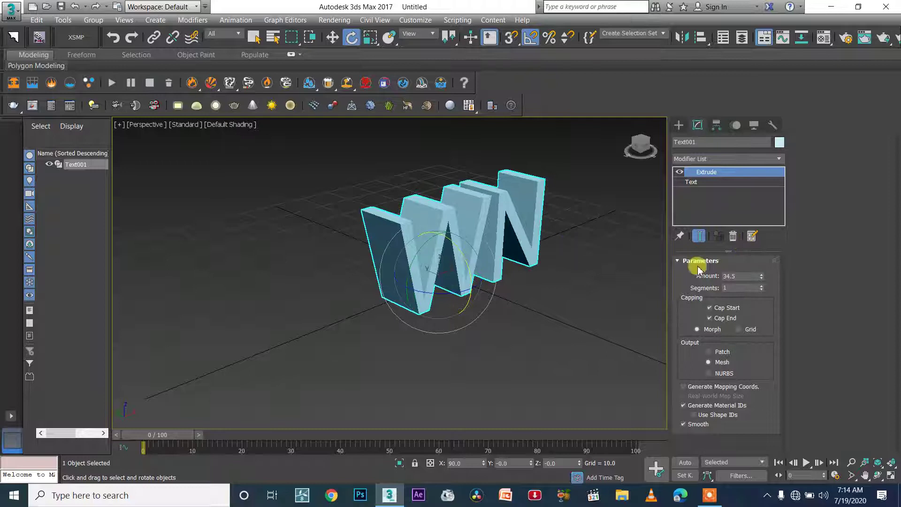
pyautogui.moveTo(761, 276); pyautogui.dragTo(750, 263)
pyautogui.click(605, 311)
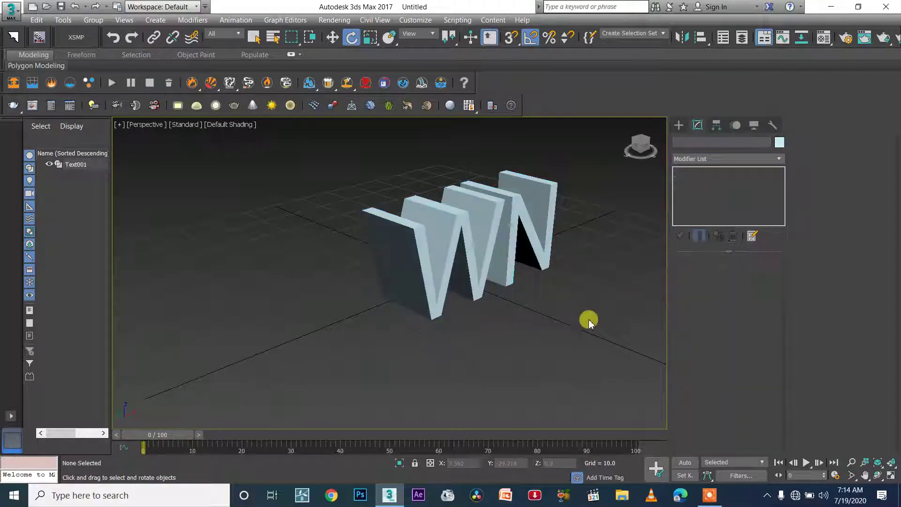
# Move the extruded WN text to X 0 and about 7 along Y
pyautogui.click(482, 263)
pyautogui.press('w')
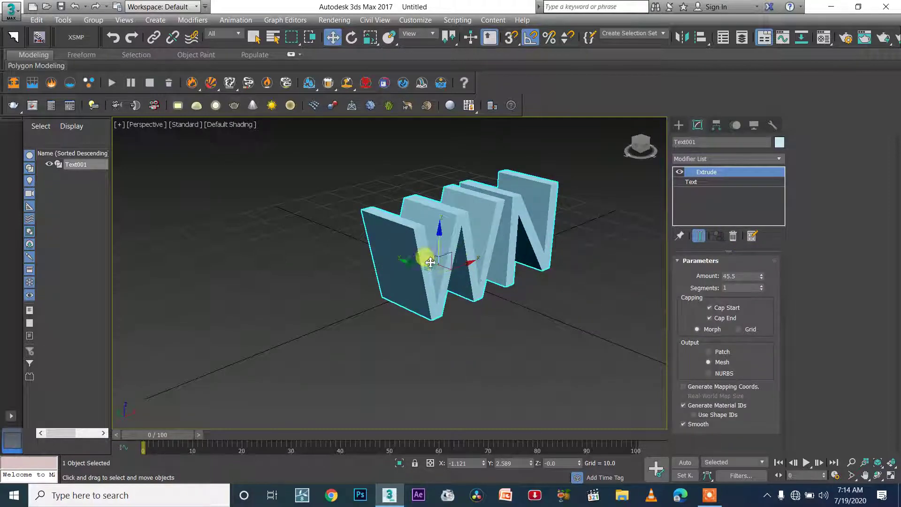
pyautogui.rightClick(484, 463)
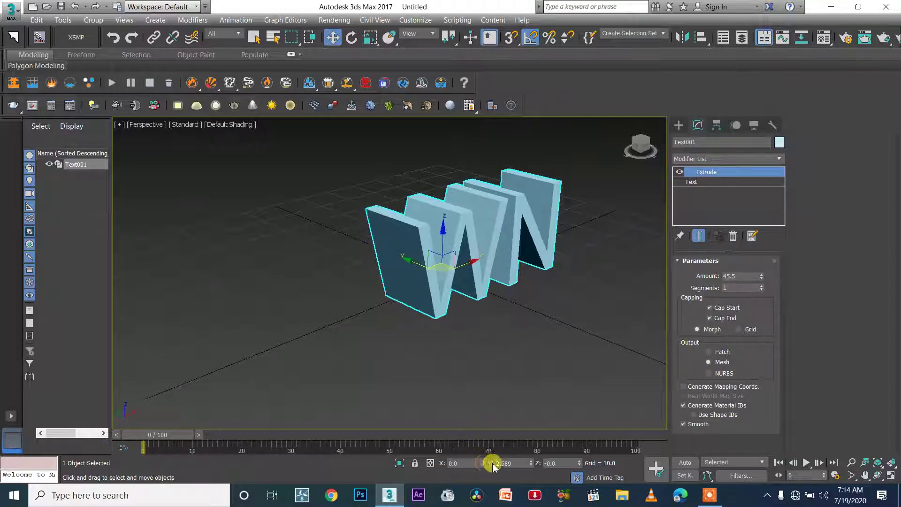
pyautogui.keyDown('alt'); pyautogui.moveTo(516, 371); pyautogui.dragTo(407, 271, button='middle'); pyautogui.keyUp('alt')
pyautogui.moveTo(405, 266); pyautogui.dragTo(386, 268)
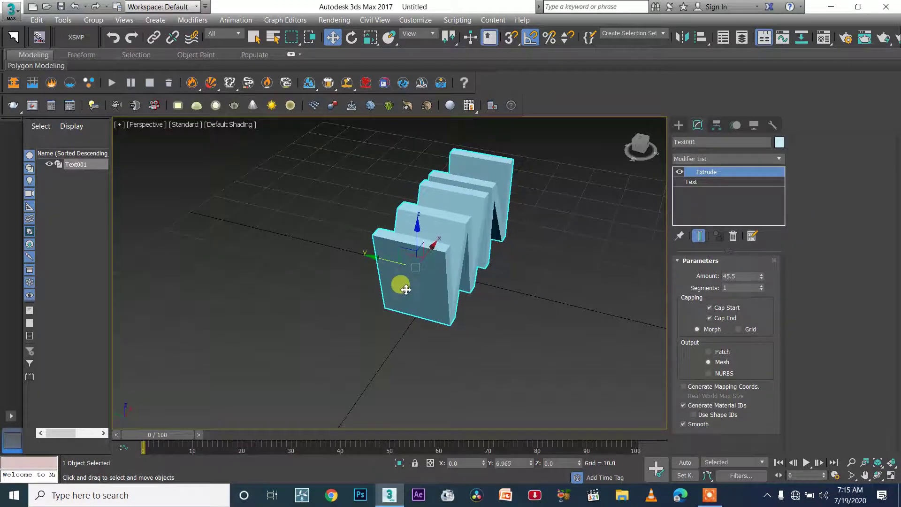
pyautogui.press('d')
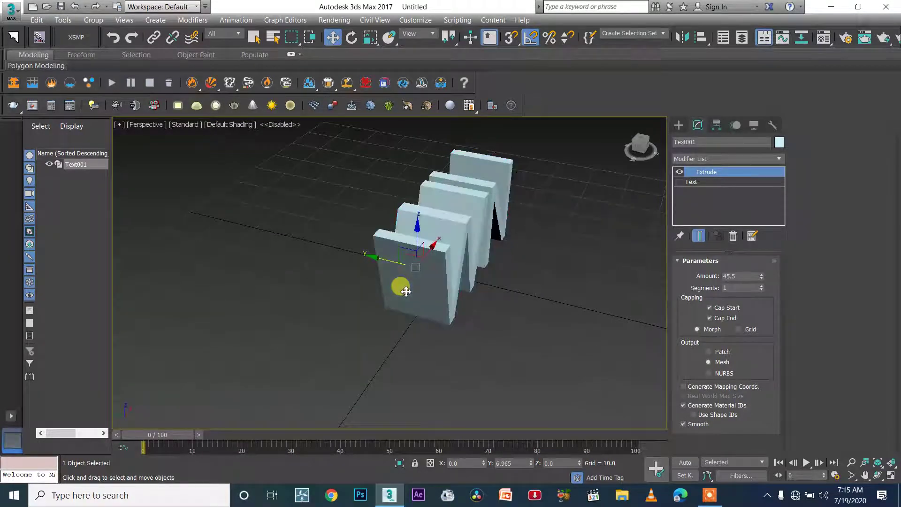
# Draw a one-turn helix around the text with radii of about 36 and 32 and a height of about 38
pyautogui.keyDown('alt'); pyautogui.moveTo(498, 300); pyautogui.dragTo(416, 186, button='middle'); pyautogui.keyUp('alt')
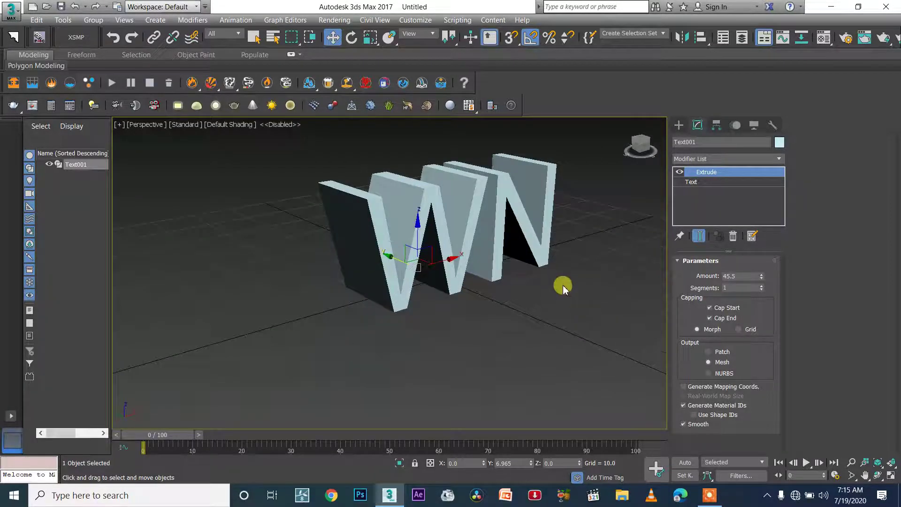
pyautogui.scroll(-4, 565, 291)
pyautogui.keyDown('alt'); pyautogui.moveTo(523, 261); pyautogui.dragTo(659, 111, button='middle'); pyautogui.keyUp('alt')
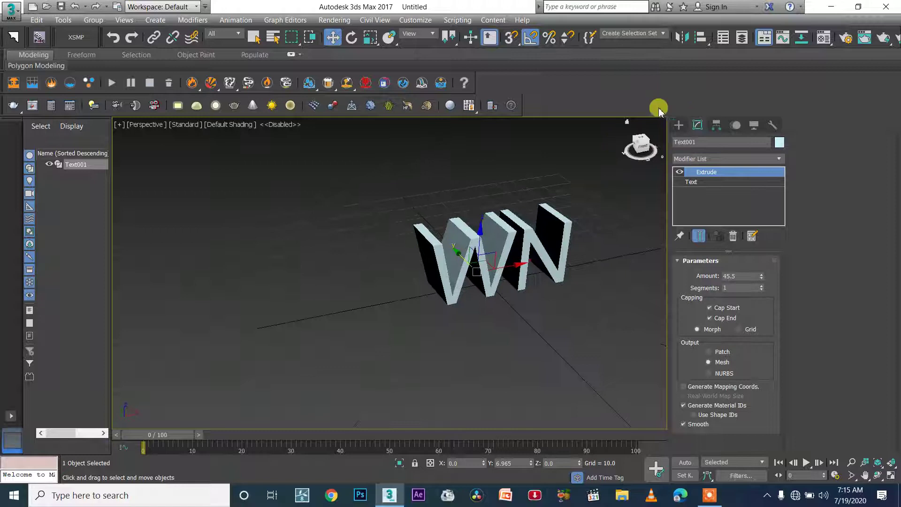
pyautogui.click(679, 125)
pyautogui.click(694, 142)
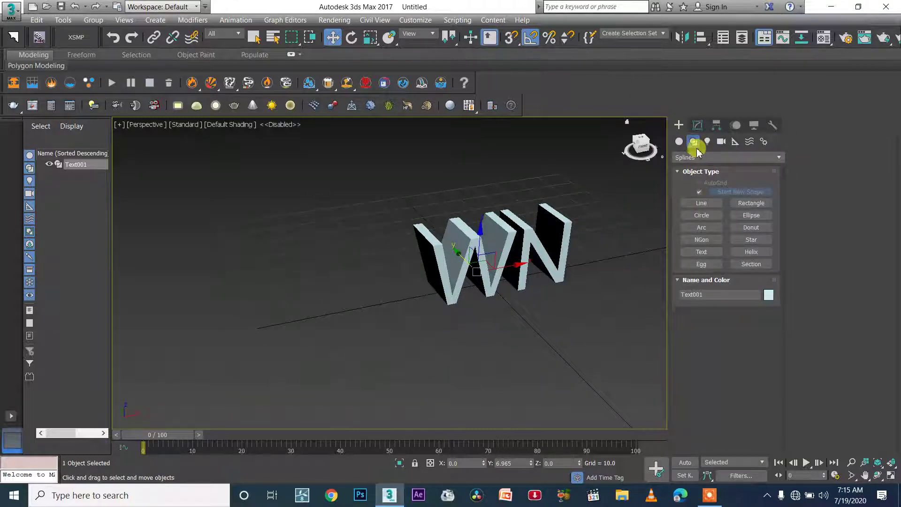
pyautogui.click(750, 252)
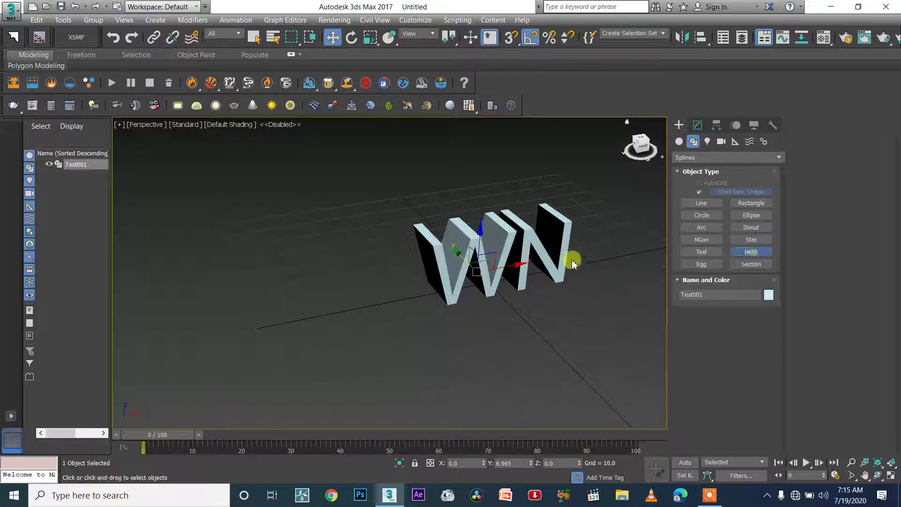
pyautogui.moveTo(485, 277); pyautogui.dragTo(584, 303)
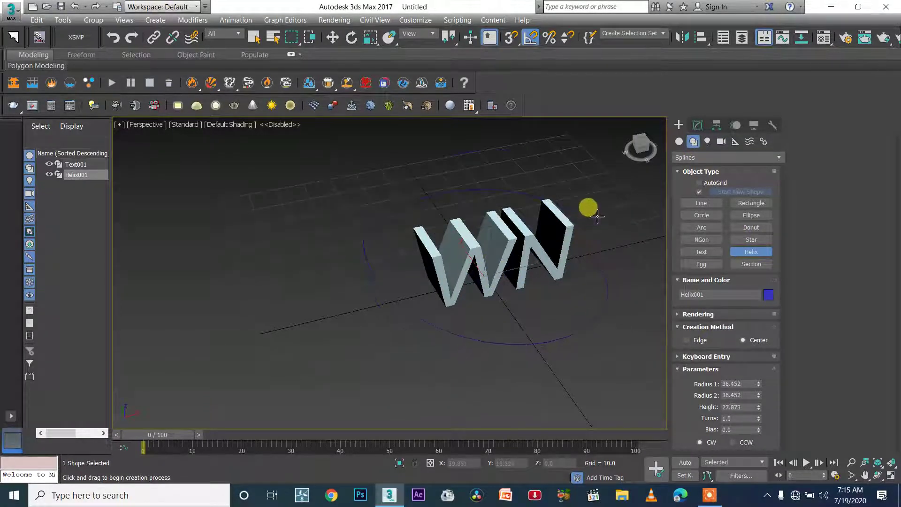
pyautogui.click(599, 177)
pyautogui.keyDown('alt'); pyautogui.moveTo(599, 178); pyautogui.dragTo(623, 244, button='middle'); pyautogui.keyUp('alt')
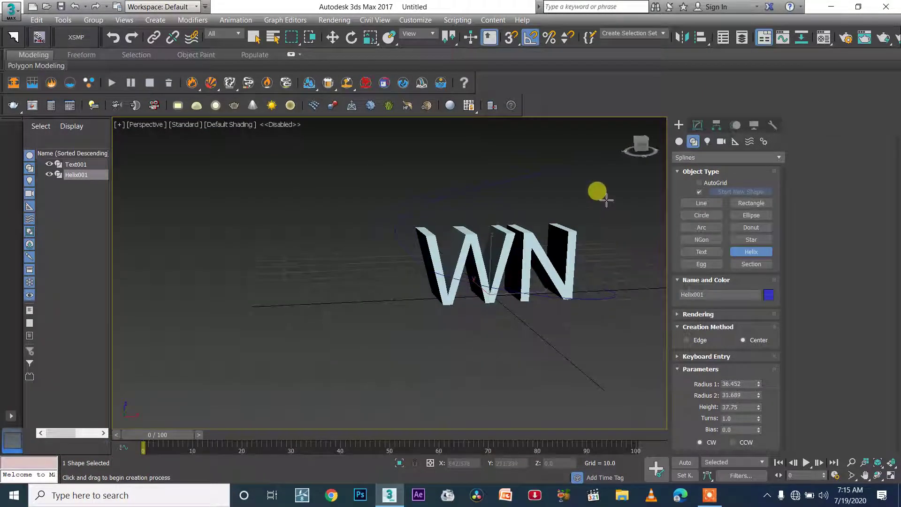
pyautogui.click(607, 200)
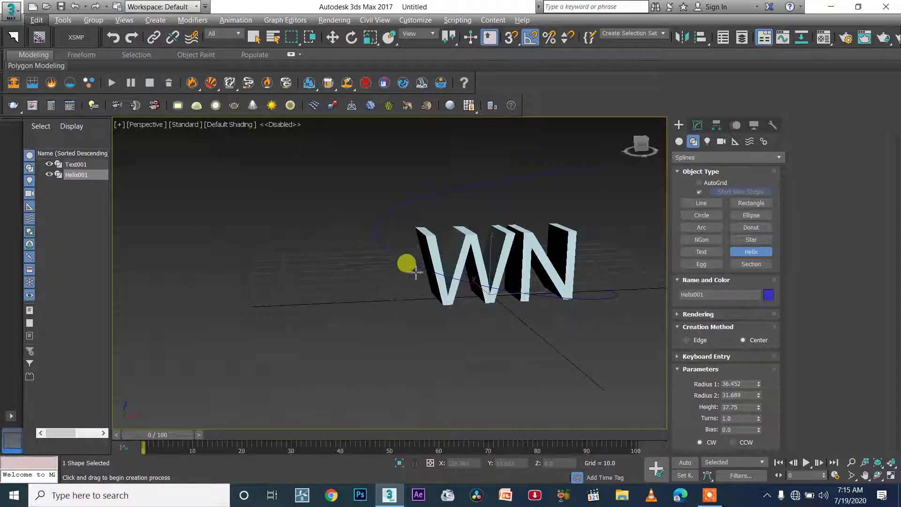
# Change the helix's object color to white
pyautogui.press('w')
pyautogui.scroll(5, 541, 251)
pyautogui.scroll(-4, 555, 249)
pyautogui.click(698, 125)
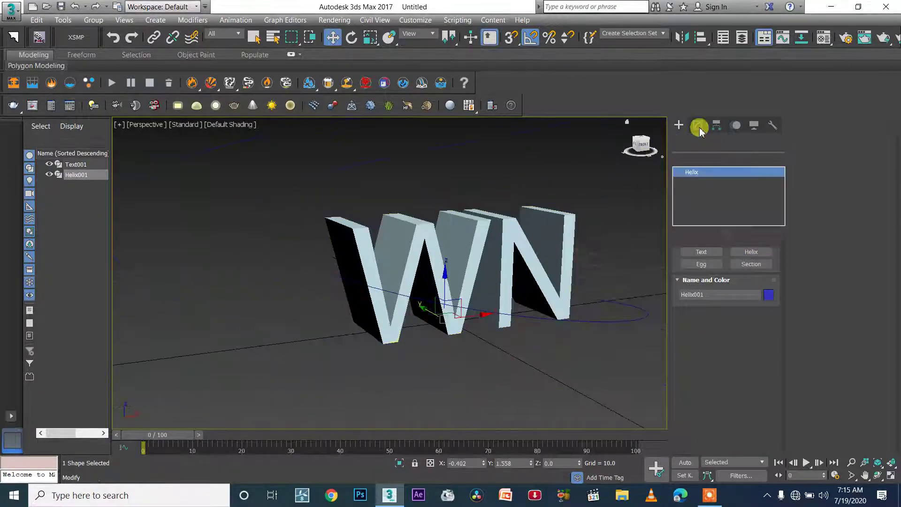
pyautogui.click(779, 142)
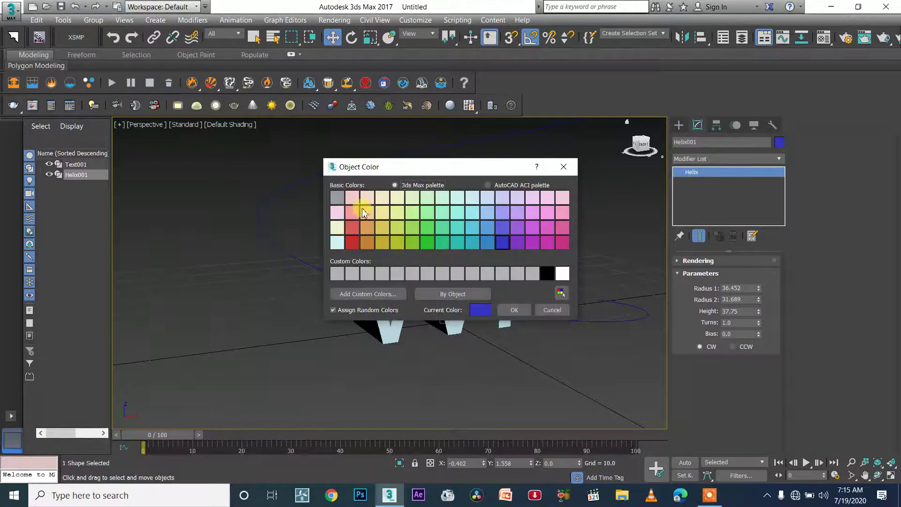
pyautogui.click(473, 198)
pyautogui.click(562, 273)
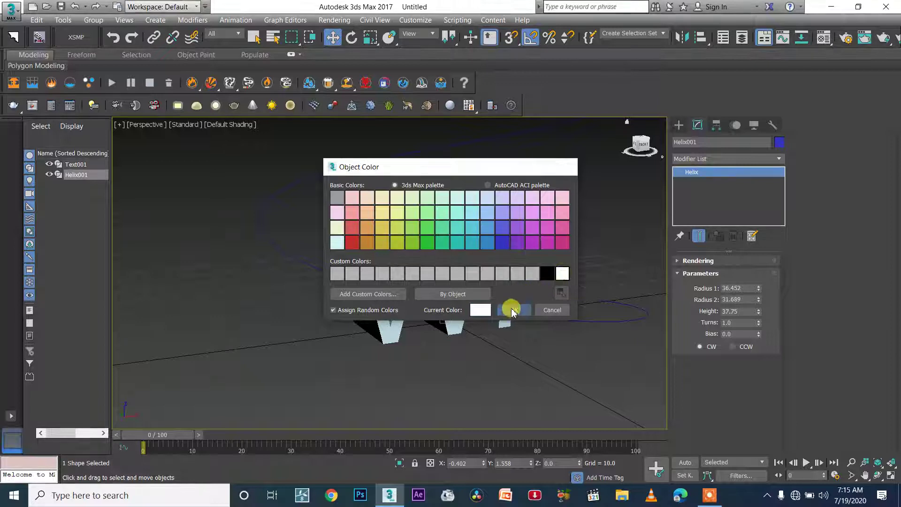
pyautogui.click(515, 310)
# Rotate the helix 130 degrees about the Z axis
pyautogui.keyDown('alt'); pyautogui.moveTo(563, 293); pyautogui.dragTo(500, 327, button='middle'); pyautogui.keyUp('alt')
pyautogui.scroll(-3, 518, 295)
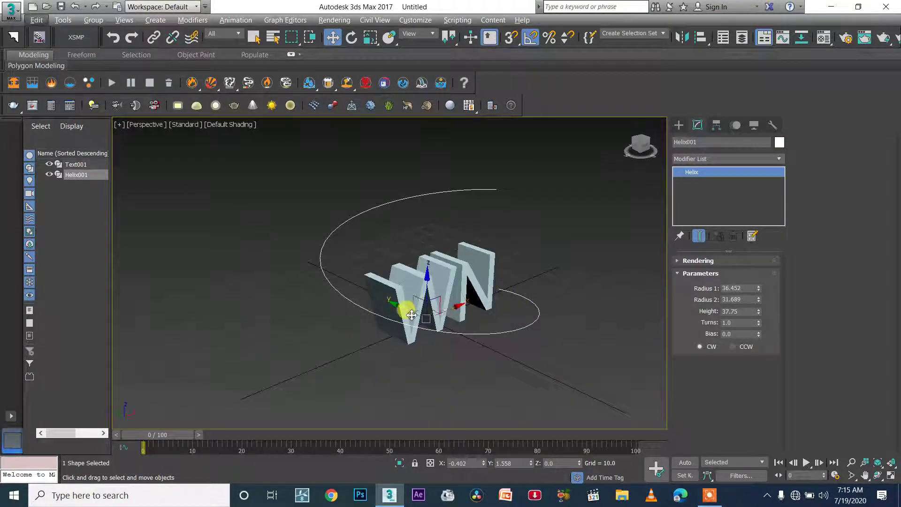
pyautogui.press('e')
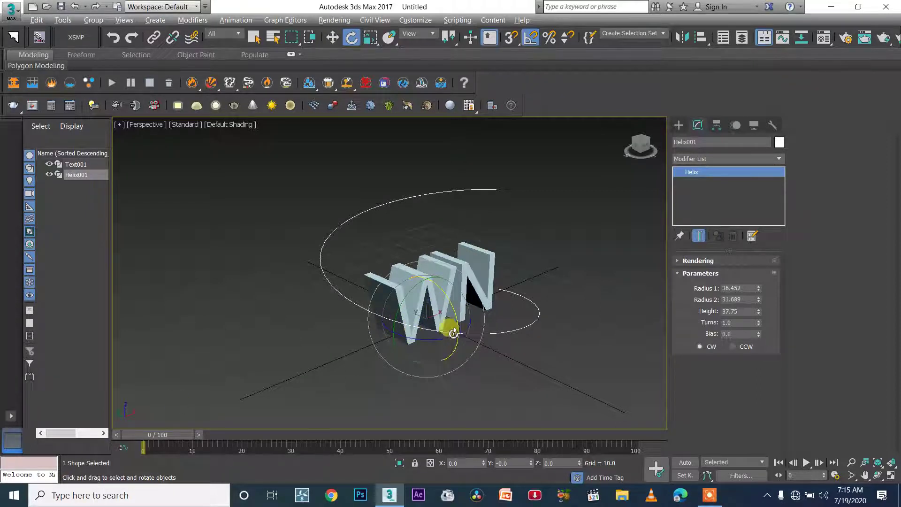
pyautogui.keyDown('alt'); pyautogui.moveTo(458, 326); pyautogui.dragTo(391, 375, button='middle'); pyautogui.keyUp('alt')
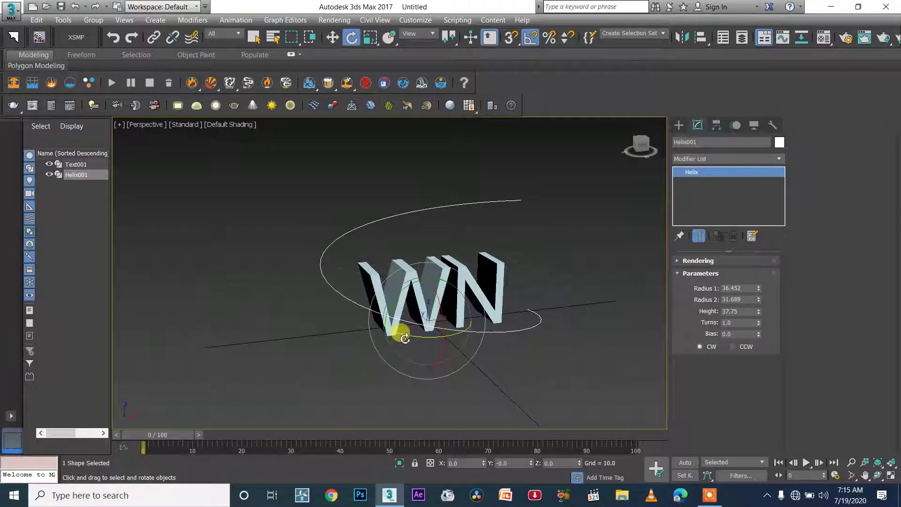
pyautogui.moveTo(406, 337); pyautogui.dragTo(468, 334)
# Increase the helix's Radius 1 to about 60.6
pyautogui.click(498, 270)
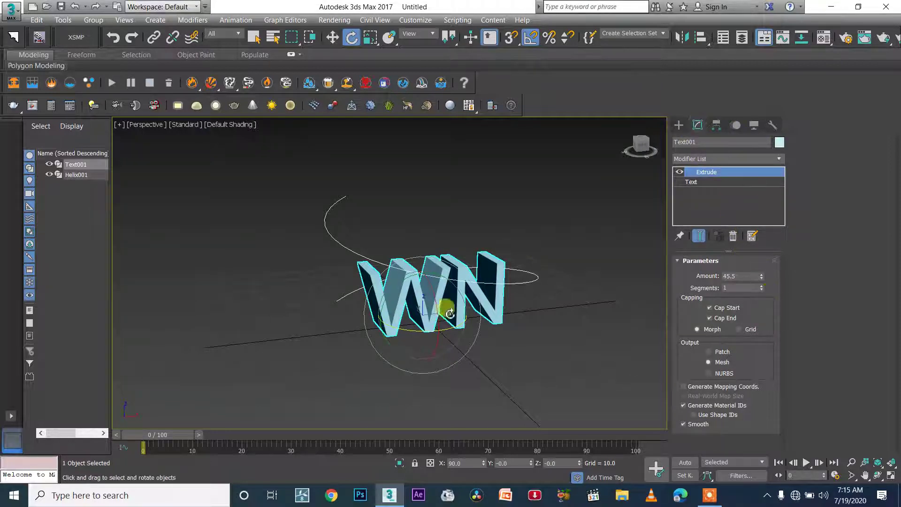
pyautogui.click(520, 283)
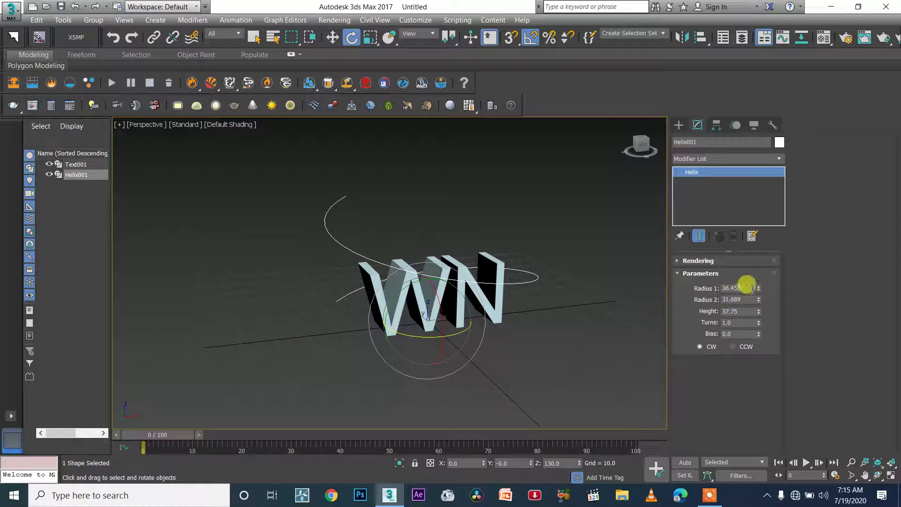
pyautogui.moveTo(760, 290); pyautogui.dragTo(642, 286)
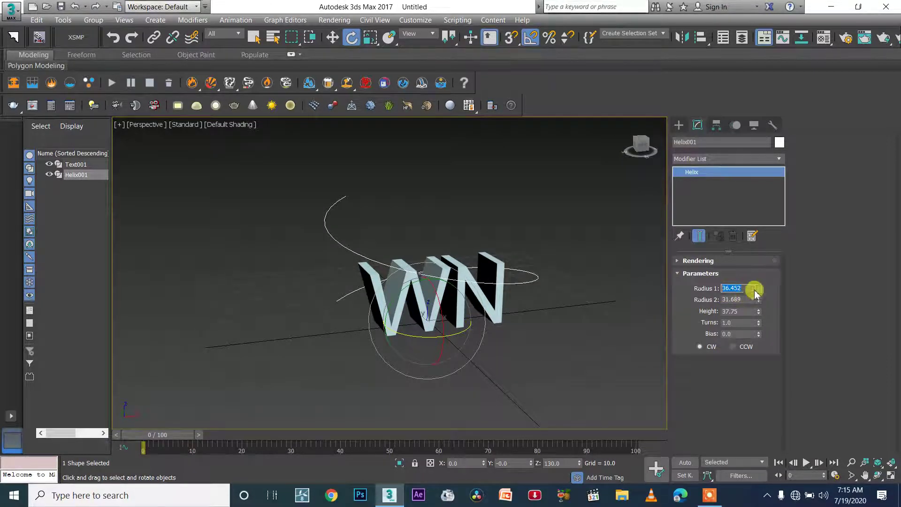
pyautogui.moveTo(758, 288); pyautogui.dragTo(756, 263)
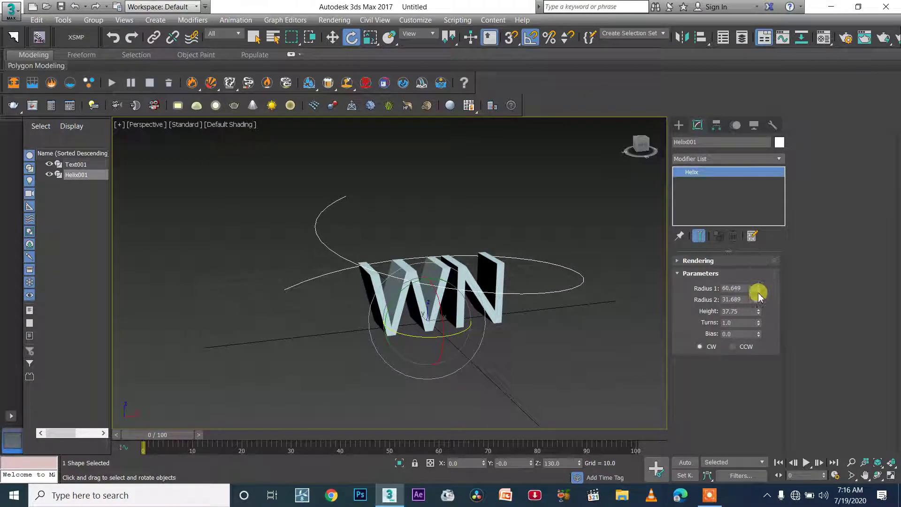
# Set the helix's Radius 2 to about 27.9, its height to about 57.4 and its turns to 1.3
pyautogui.moveTo(758, 301)
pyautogui.mouseDown()
pyautogui.moveTo(751, 294)
pyautogui.moveTo(763, 290)
pyautogui.mouseUp()
pyautogui.moveTo(759, 323); pyautogui.dragTo(748, 302)
pyautogui.keyDown('alt'); pyautogui.moveTo(432, 342); pyautogui.dragTo(427, 338, button='middle'); pyautogui.keyUp('alt')
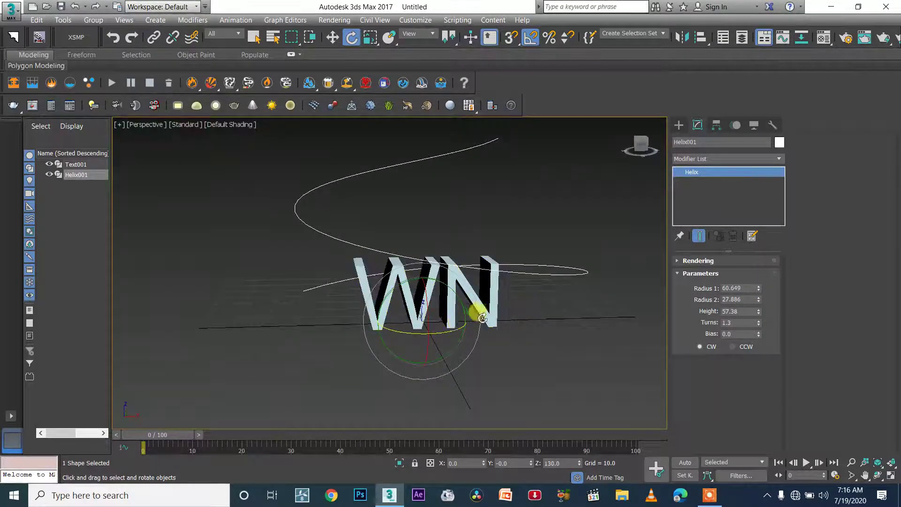
# Raise the WN text along Z to about 13.1 so it sits inside the helix
pyautogui.click(482, 317)
pyautogui.press('w')
pyautogui.moveTo(416, 281); pyautogui.dragTo(424, 248)
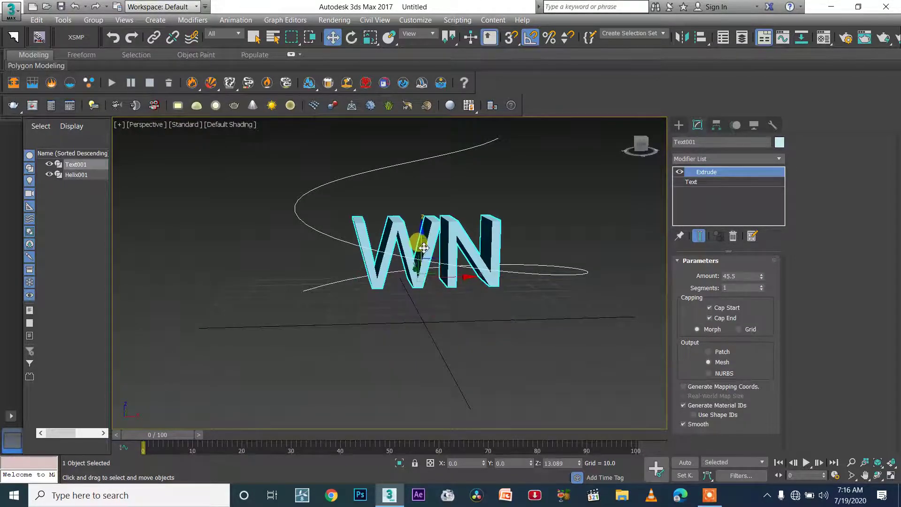
# Shift the text slightly along X in the front view, scale it uniformly to about 31.7 percent and return to the perspective view
pyautogui.scroll(-2, 473, 286)
pyautogui.press('f')
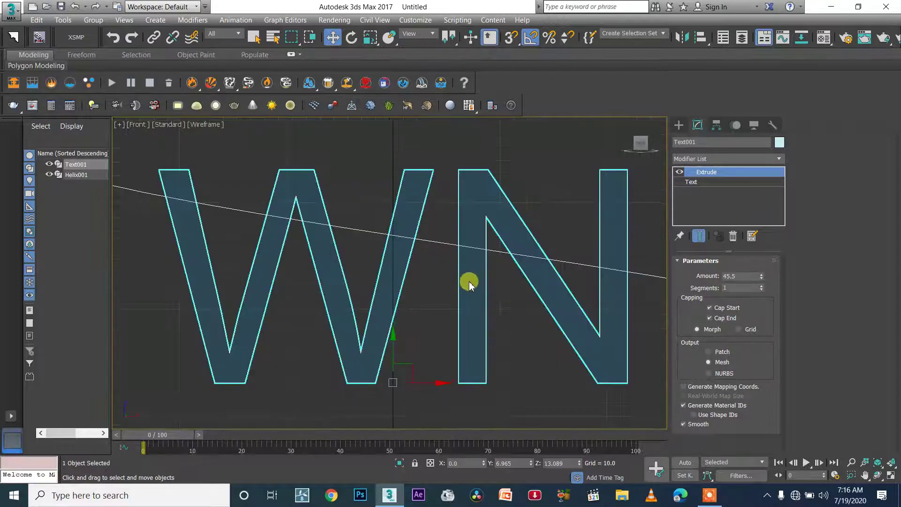
pyautogui.scroll(-2, 471, 285)
pyautogui.moveTo(461, 303); pyautogui.dragTo(473, 300)
pyautogui.press('e')
pyautogui.press('r')
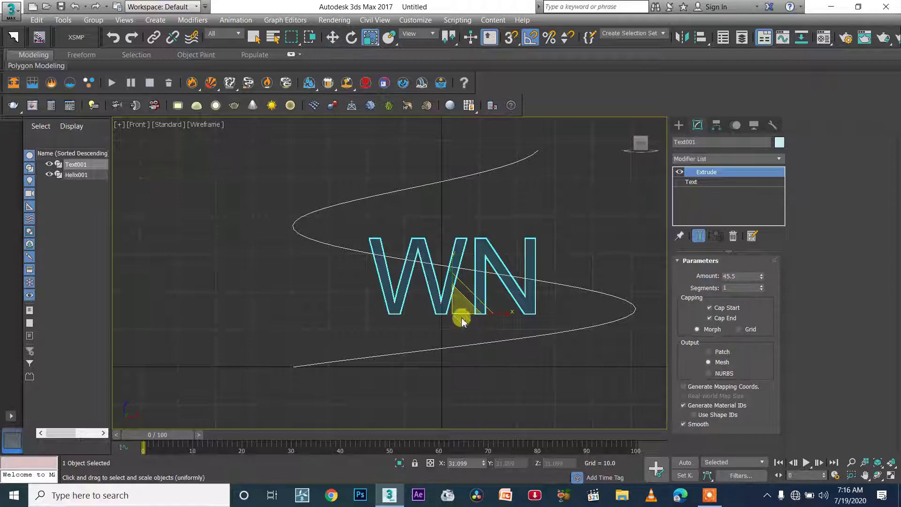
pyautogui.keyDown('alt'); pyautogui.moveTo(462, 310); pyautogui.dragTo(504, 373, button='middle'); pyautogui.keyUp('alt')
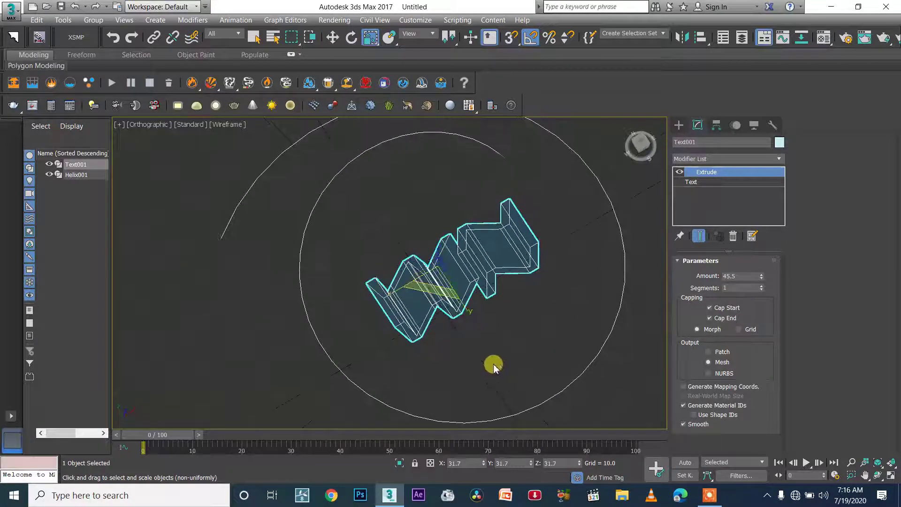
pyautogui.click(333, 209)
pyautogui.press('p')
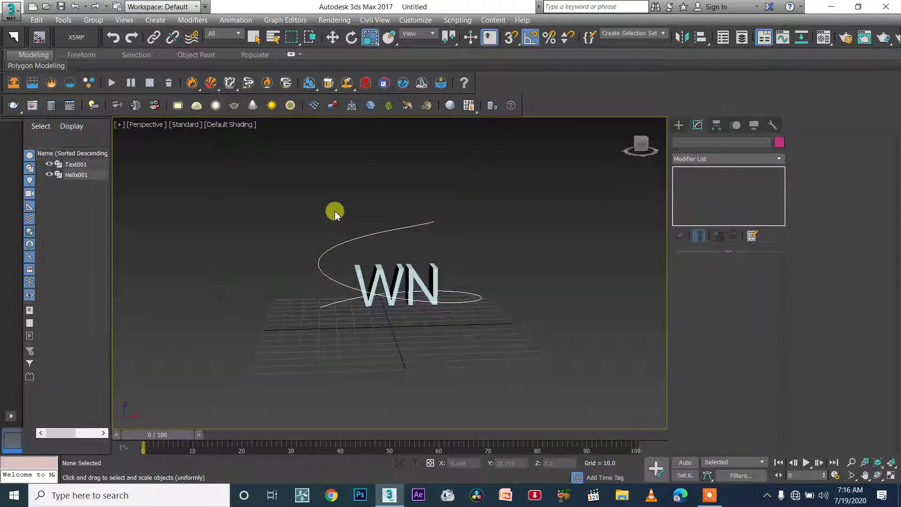
# Select the text and the helix together and raise them along Z by about 20.6 above the grid
pyautogui.scroll(5, 336, 305)
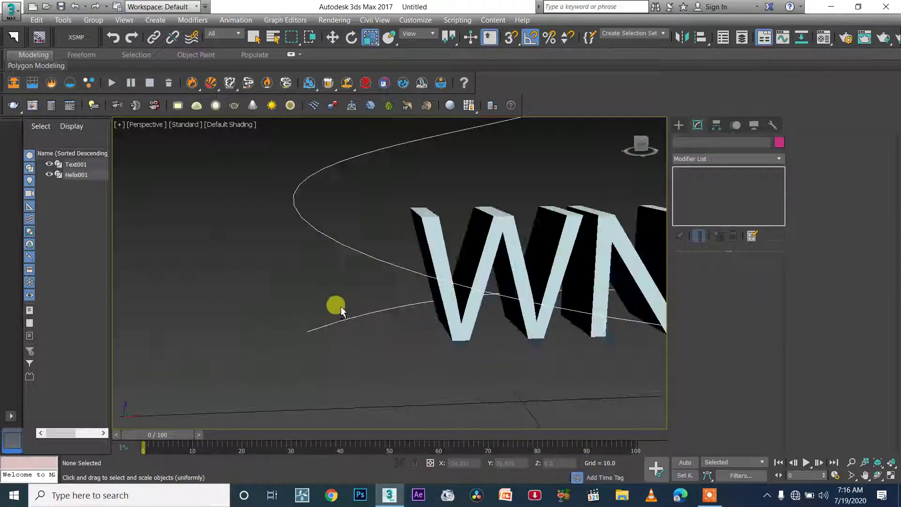
pyautogui.scroll(-8, 346, 306)
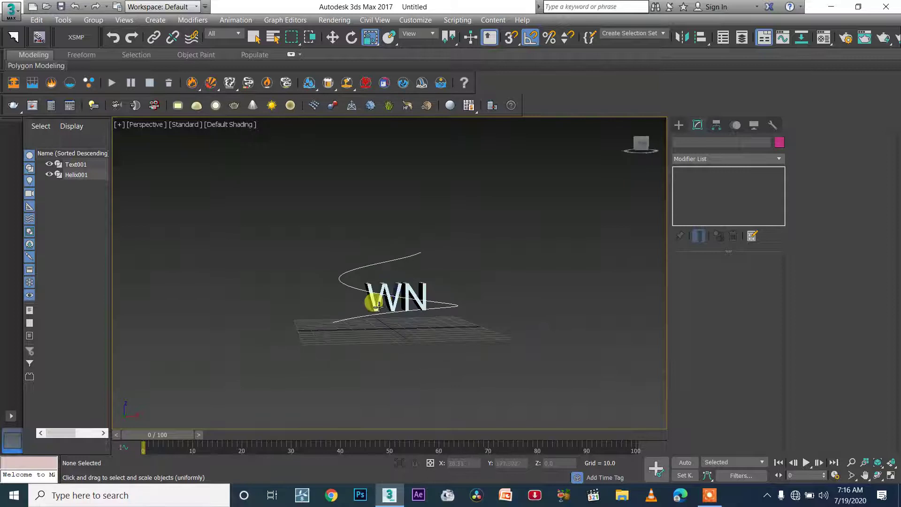
pyautogui.moveTo(239, 219); pyautogui.dragTo(483, 368)
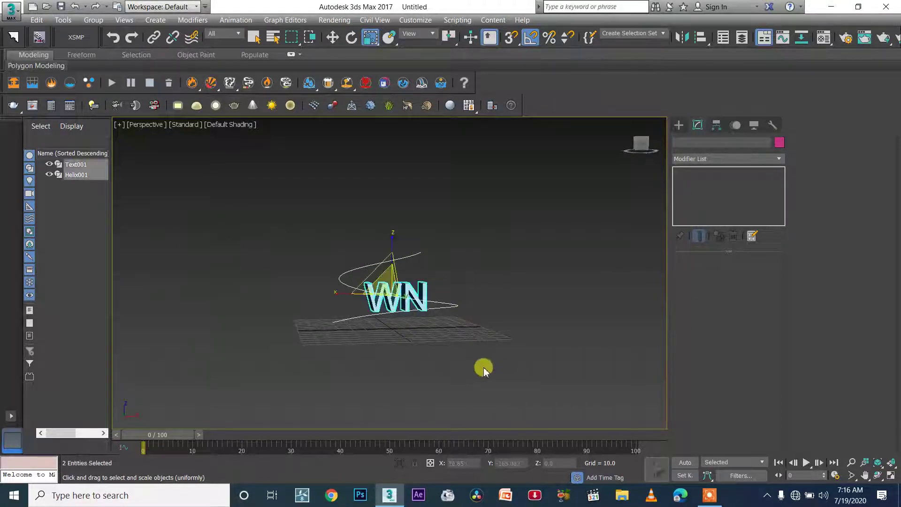
pyautogui.scroll(3, 352, 328)
pyautogui.scroll(-3, 409, 368)
pyautogui.press('w')
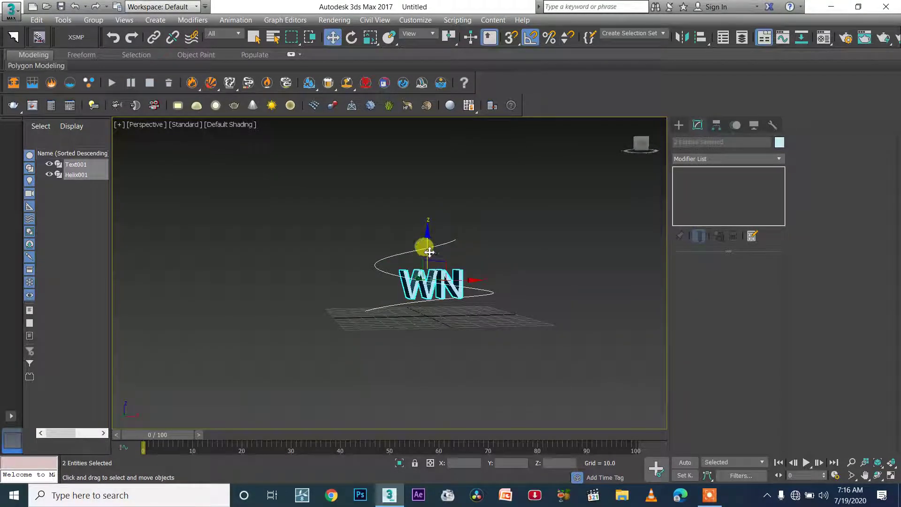
pyautogui.moveTo(429, 252); pyautogui.dragTo(426, 224)
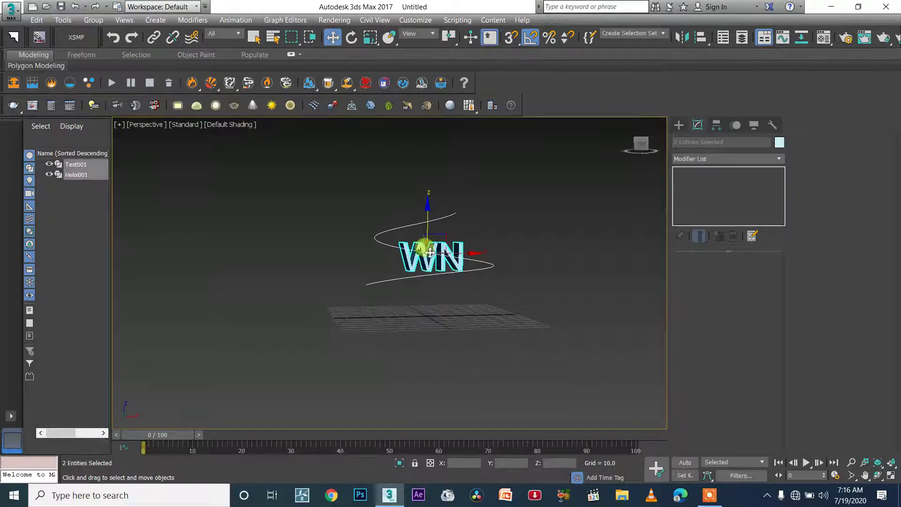
# Set the helix's height to about 78.6 and reposition it around the text at about X -3.5, Y 1.2, Z 13.9
pyautogui.click(483, 259)
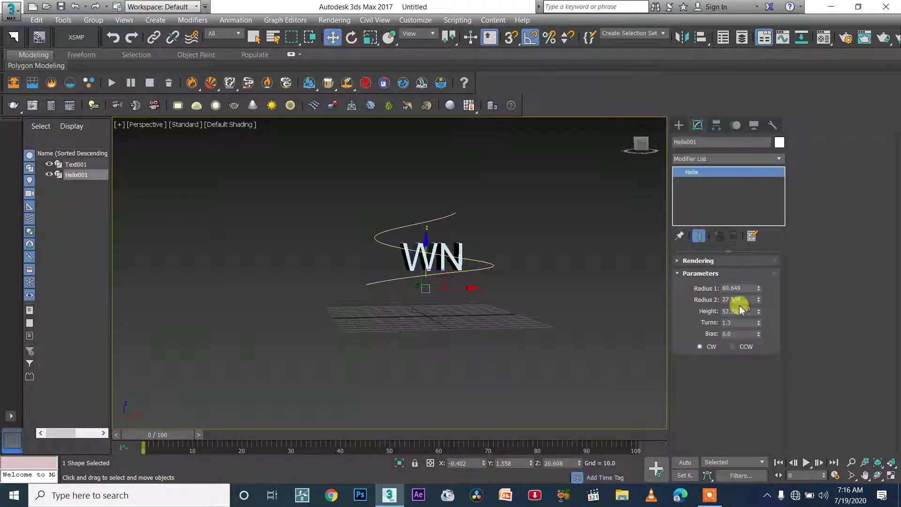
pyautogui.moveTo(759, 311); pyautogui.dragTo(759, 298)
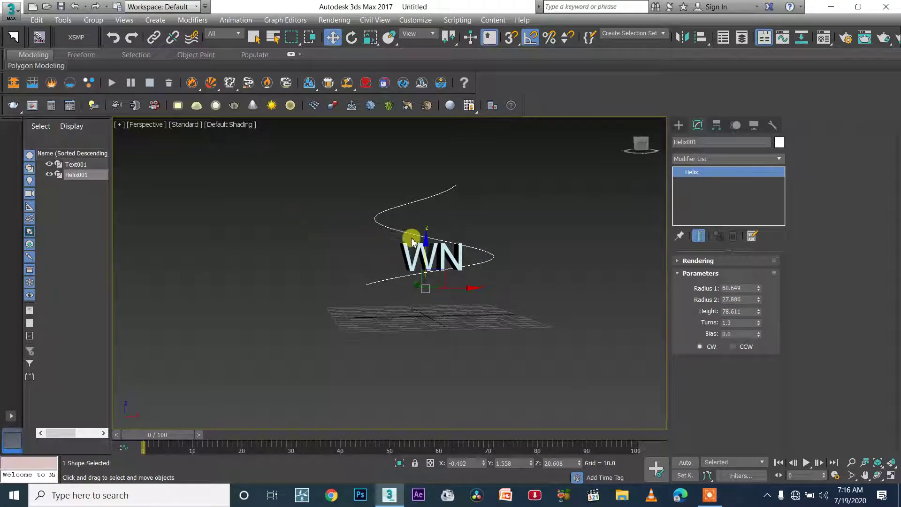
pyautogui.moveTo(426, 250); pyautogui.dragTo(469, 275)
pyautogui.keyDown('alt'); pyautogui.moveTo(502, 278); pyautogui.dragTo(467, 348, button='middle'); pyautogui.keyUp('alt')
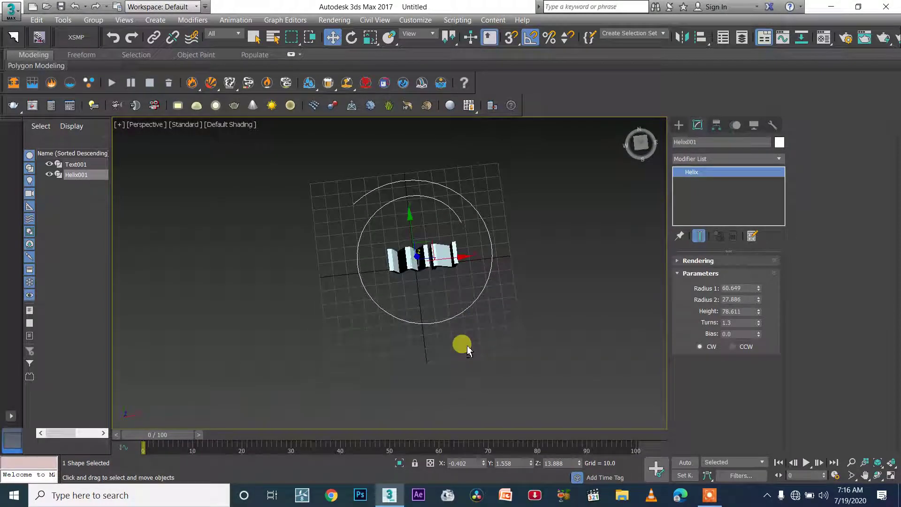
pyautogui.moveTo(427, 241); pyautogui.dragTo(429, 242)
pyautogui.keyDown('alt'); pyautogui.moveTo(457, 318); pyautogui.dragTo(369, 267, button='middle'); pyautogui.keyUp('alt')
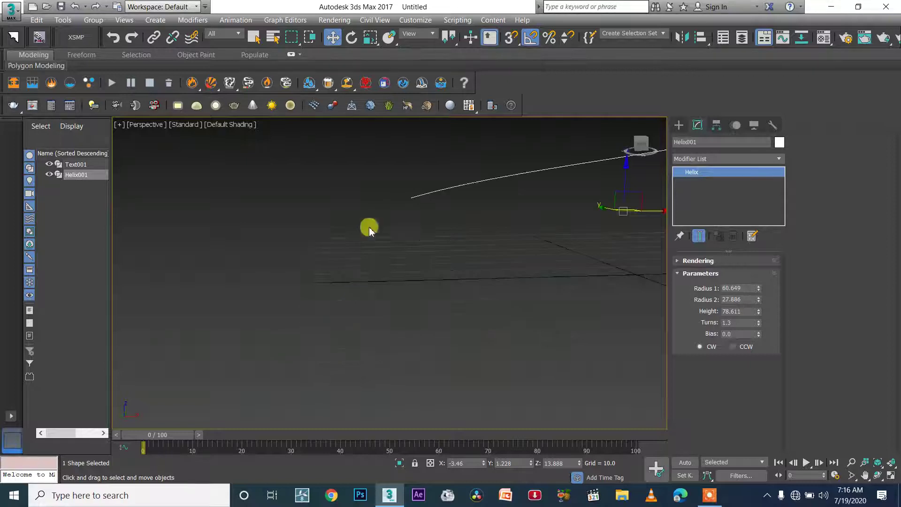
pyautogui.keyDown('alt'); pyautogui.moveTo(424, 270); pyautogui.dragTo(488, 250, button='middle'); pyautogui.keyUp('alt')
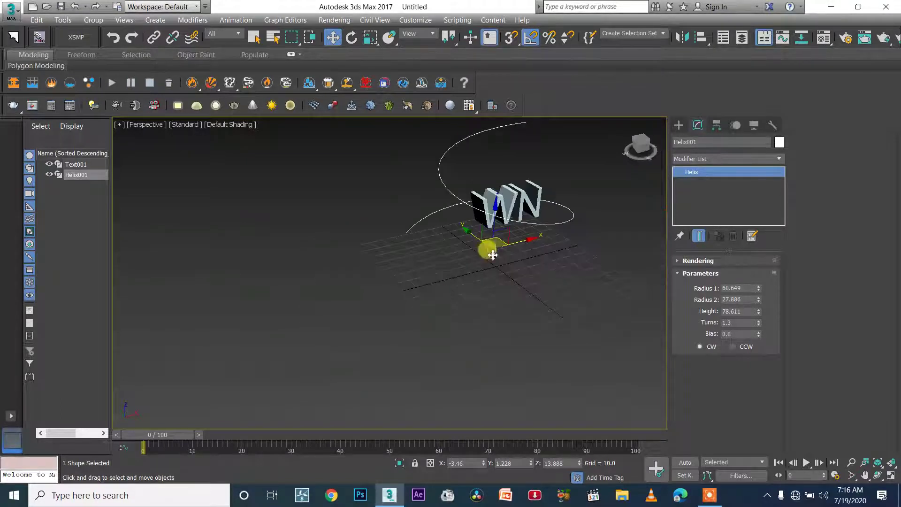
# Create a PhoenixFD FireSmokeSim grid of about 174 by 175 by 75 cells around the text and helix
pyautogui.click(678, 124)
pyautogui.click(679, 141)
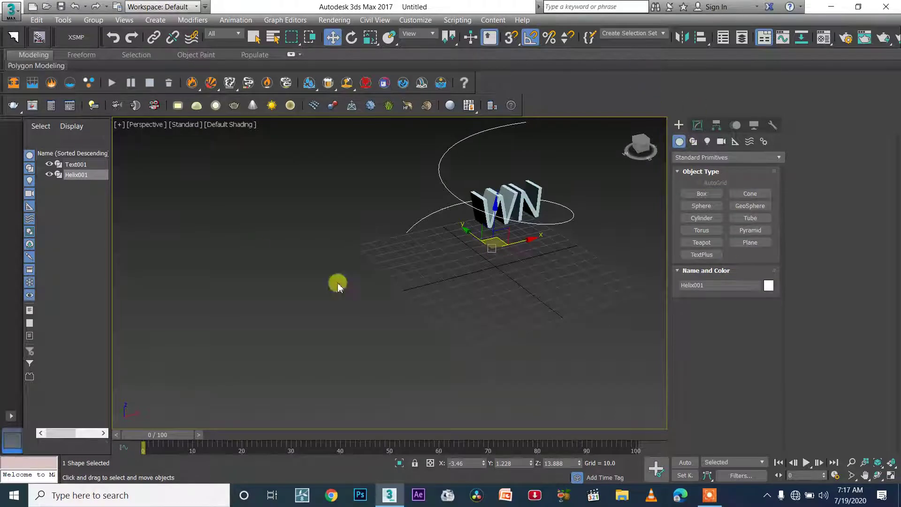
pyautogui.click(725, 157)
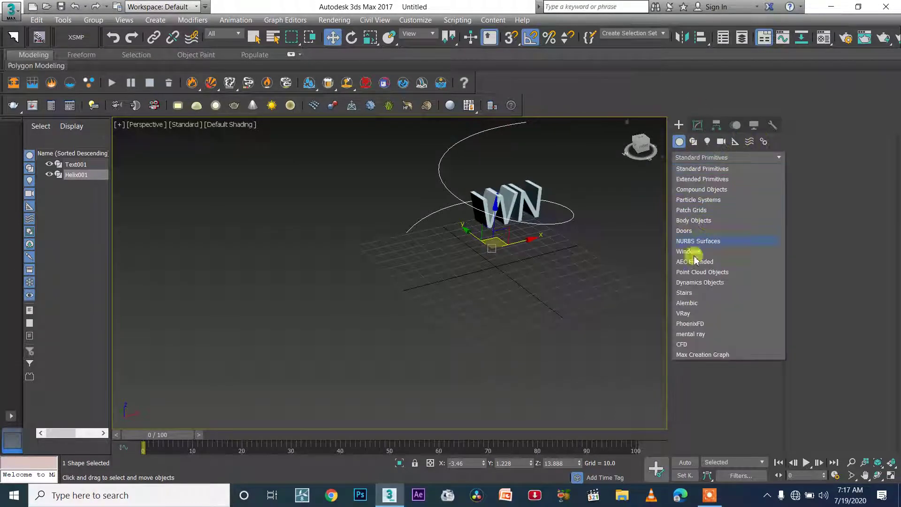
pyautogui.click(697, 324)
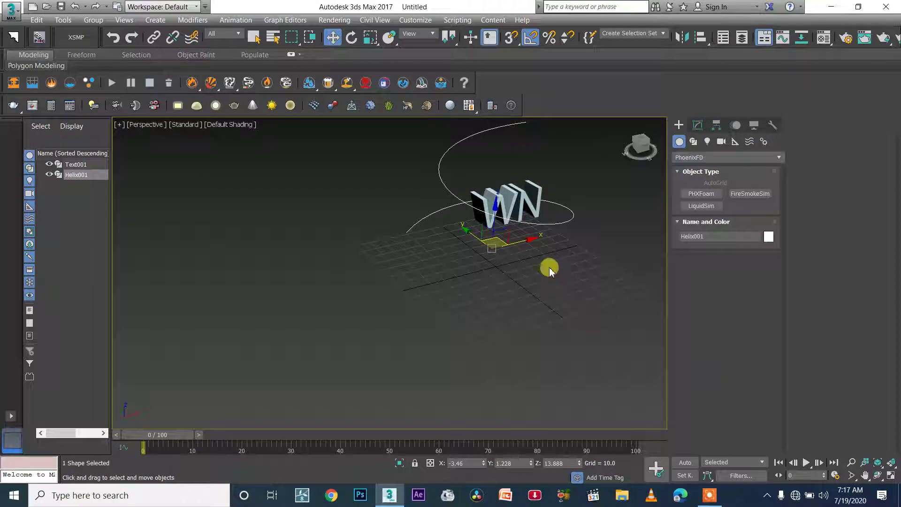
pyautogui.click(764, 195)
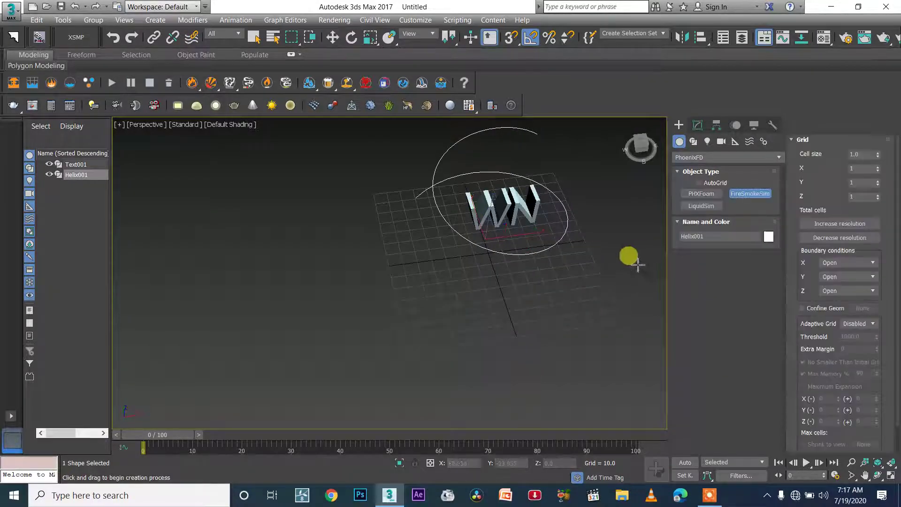
pyautogui.scroll(-3, 610, 263)
pyautogui.moveTo(492, 202); pyautogui.dragTo(603, 283)
pyautogui.click(565, 364)
pyautogui.keyDown('alt'); pyautogui.moveTo(565, 364); pyautogui.dragTo(551, 304, button='middle'); pyautogui.keyUp('alt')
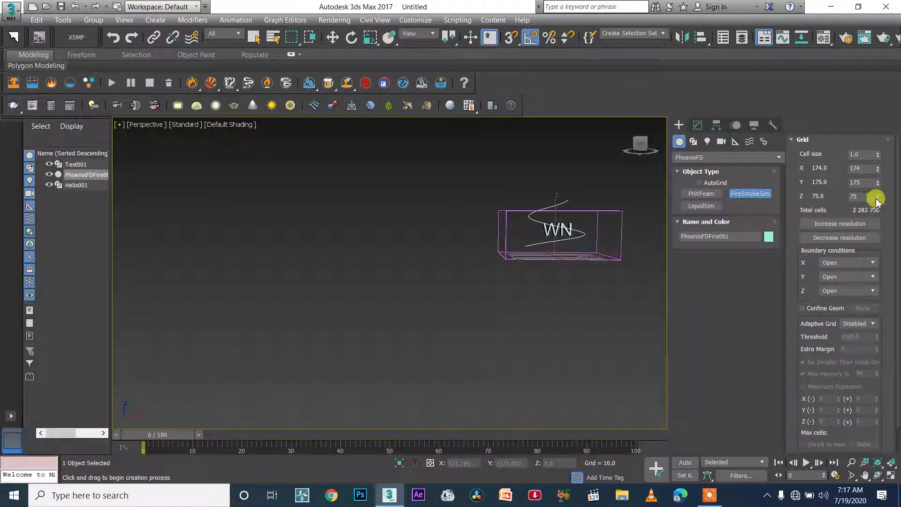
# Increase the fire simulator grid's Z size until it encloses the full height of the helix
pyautogui.moveTo(880, 198); pyautogui.dragTo(880, 185)
pyautogui.keyDown('alt'); pyautogui.moveTo(498, 290); pyautogui.dragTo(549, 275, button='middle'); pyautogui.keyUp('alt')
pyautogui.press('w')
pyautogui.keyDown('alt'); pyautogui.moveTo(529, 246); pyautogui.dragTo(558, 278, button='middle'); pyautogui.keyUp('alt')
pyautogui.keyDown('alt'); pyautogui.moveTo(584, 251); pyautogui.dragTo(672, 133, button='middle'); pyautogui.keyUp('alt')
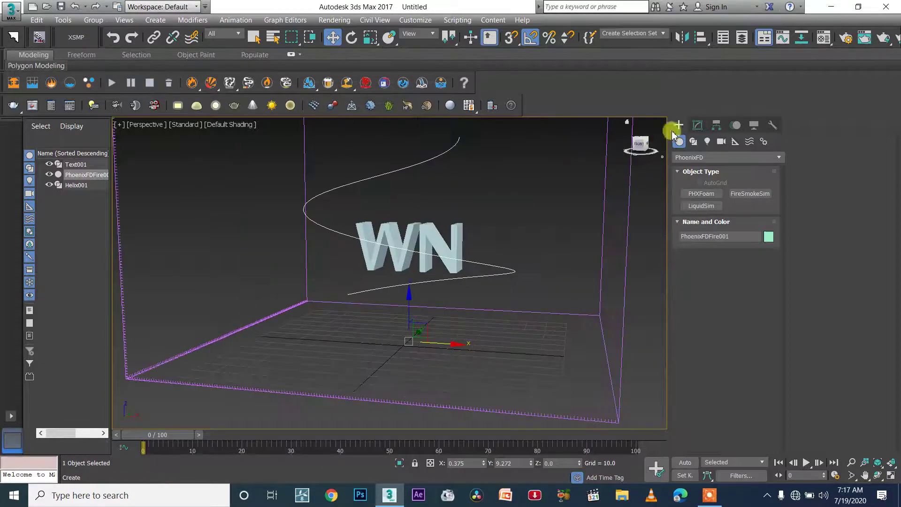
# Bring up the PhoenixFD category of helper objects for creation
pyautogui.click(734, 142)
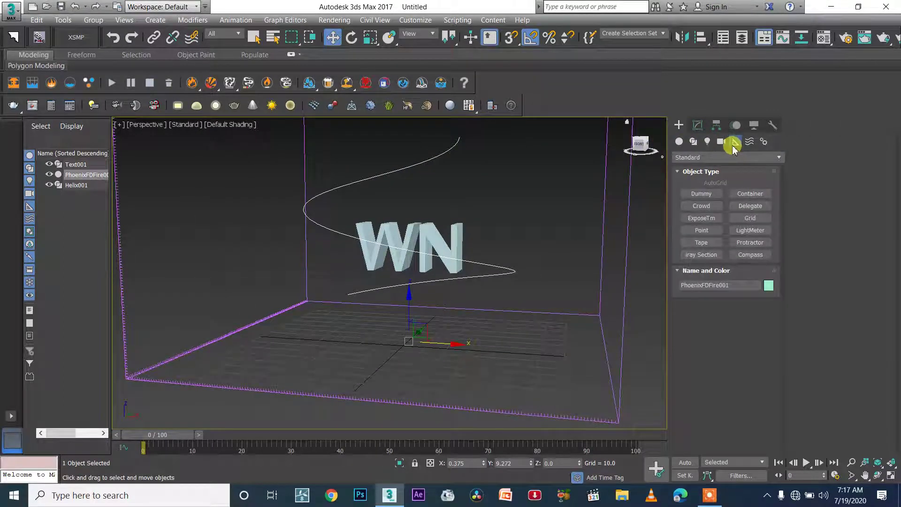
pyautogui.click(689, 156)
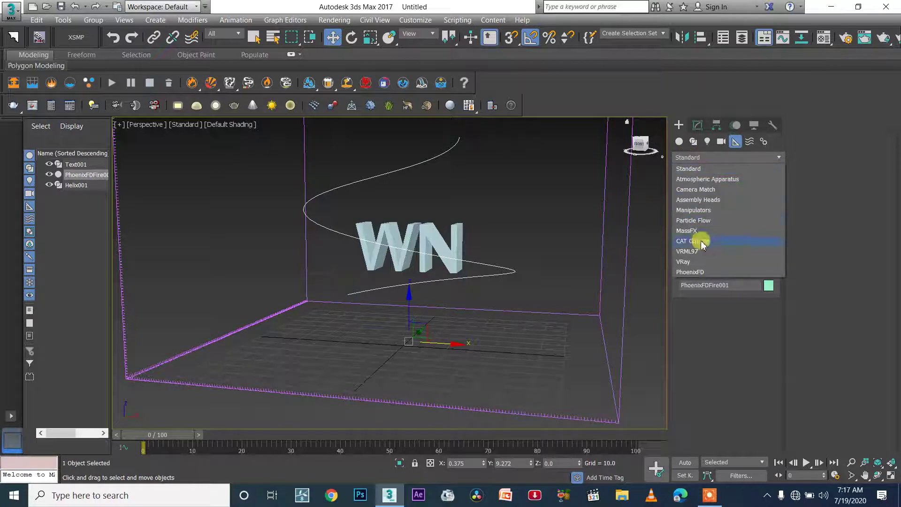
pyautogui.click(710, 273)
pyautogui.click(713, 198)
pyautogui.scroll(-5, 482, 242)
pyautogui.keyDown('alt'); pyautogui.moveTo(487, 257); pyautogui.dragTo(403, 278, button='middle'); pyautogui.keyUp('alt')
pyautogui.moveTo(315, 282); pyautogui.dragTo(291, 258)
pyautogui.moveTo(295, 227); pyautogui.dragTo(360, 239)
pyautogui.keyDown('alt'); pyautogui.moveTo(361, 239); pyautogui.dragTo(359, 238, button='middle'); pyautogui.keyUp('alt')
pyautogui.press('w')
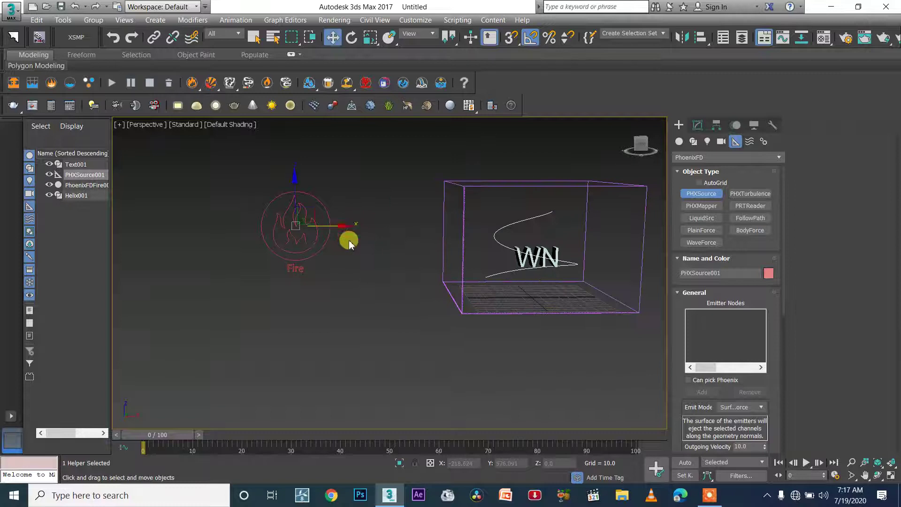
pyautogui.press('e')
pyautogui.press('r')
pyautogui.moveTo(297, 224); pyautogui.dragTo(291, 221)
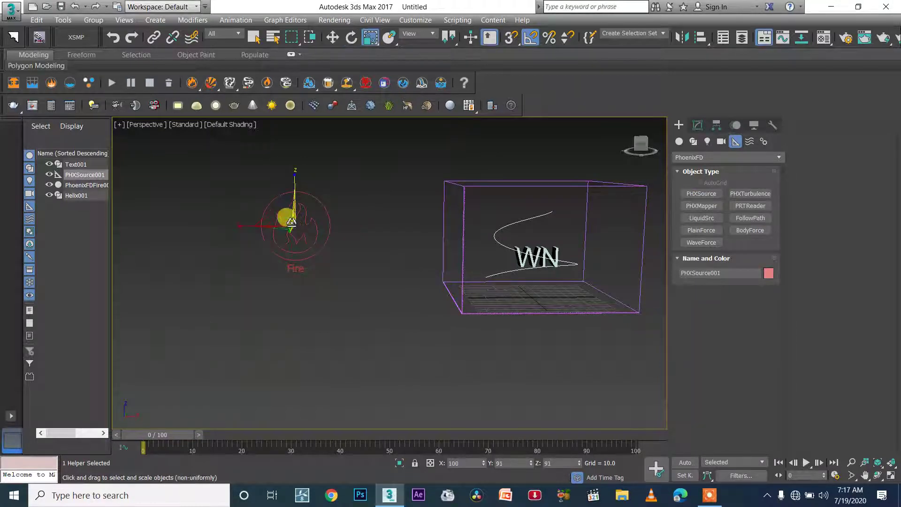
pyautogui.press('Delete')
# Create a PHXSource fire source outside the simulator grid, beside the text
pyautogui.click(459, 273)
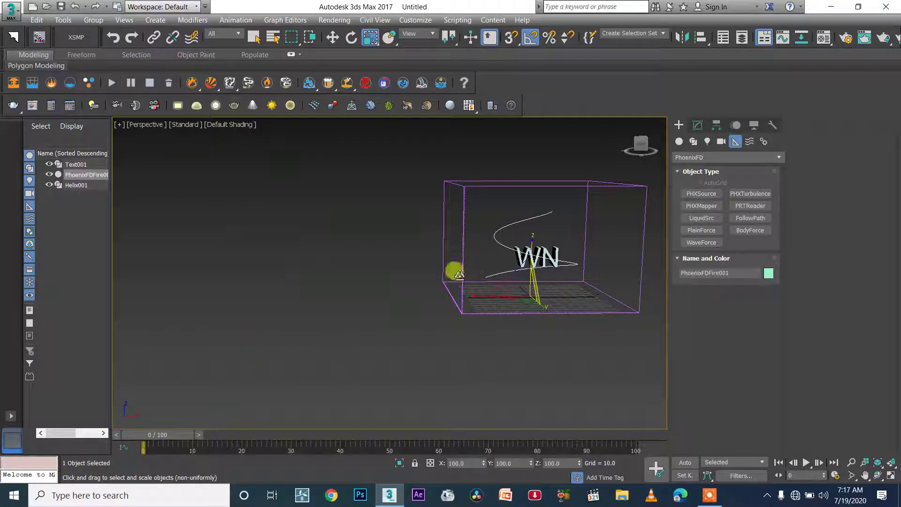
pyautogui.click(701, 193)
pyautogui.click(383, 272)
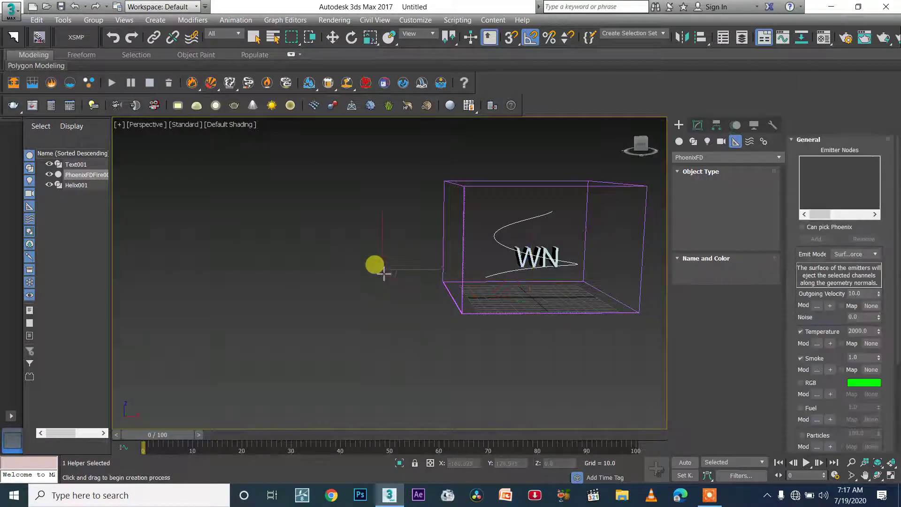
pyautogui.keyDown('alt'); pyautogui.moveTo(384, 273); pyautogui.dragTo(466, 319, button='middle'); pyautogui.keyUp('alt')
pyautogui.scroll(5, 470, 312)
pyautogui.scroll(-5, 476, 301)
# Create a small standard-primitive cylinder near the lower starting end of the helix
pyautogui.click(679, 141)
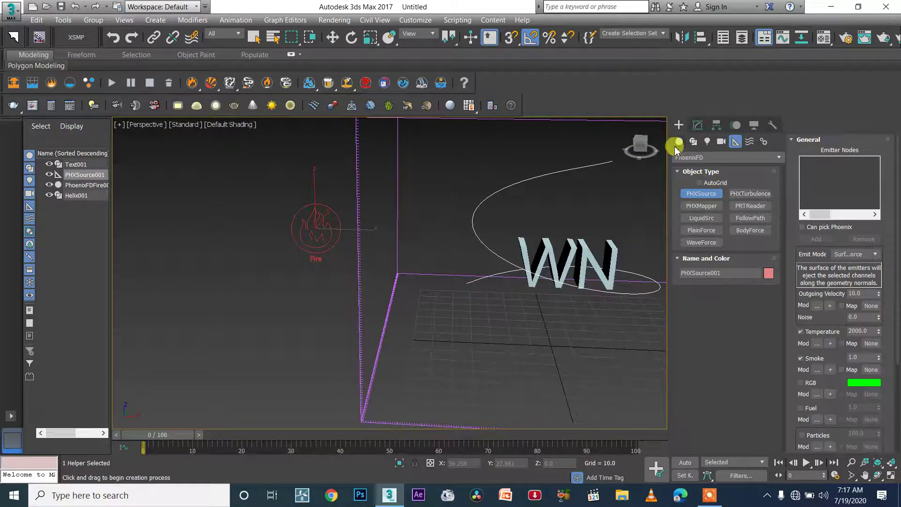
pyautogui.click(698, 206)
pyautogui.click(688, 157)
pyautogui.click(692, 169)
pyautogui.click(701, 218)
pyautogui.scroll(3, 436, 299)
pyautogui.scroll(-3, 436, 299)
pyautogui.scroll(4, 469, 315)
pyautogui.scroll(-4, 487, 324)
pyautogui.scroll(6, 519, 261)
pyautogui.moveTo(524, 253); pyautogui.dragTo(488, 264, button='middle')
pyautogui.moveTo(487, 264); pyautogui.dragTo(488, 295)
pyautogui.click(479, 237)
# Scale the cylinder uniformly to about 60.3 percent and move it near the helix's start, at about X -47.6, Y 46.6
pyautogui.press('r')
pyautogui.keyDown('alt'); pyautogui.moveTo(502, 251); pyautogui.dragTo(555, 261, button='middle'); pyautogui.keyUp('alt')
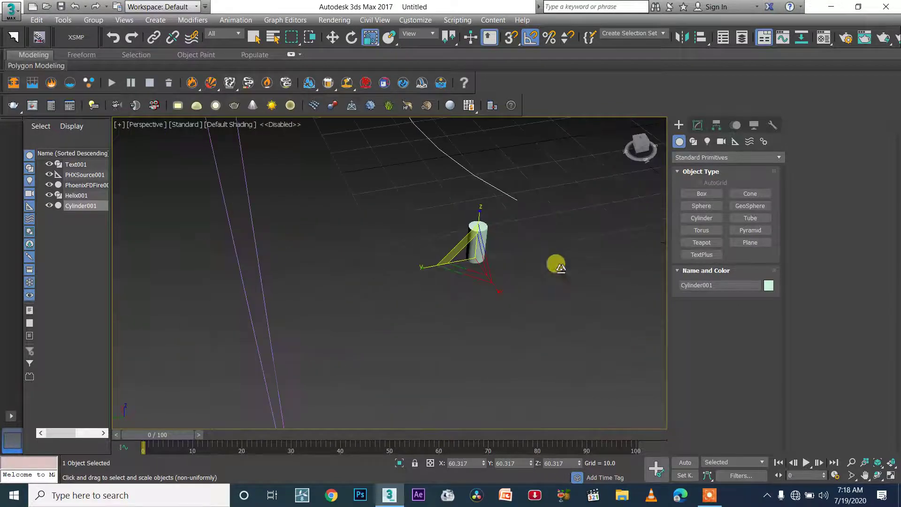
pyautogui.press('w')
pyautogui.moveTo(457, 252); pyautogui.dragTo(516, 263)
pyautogui.keyDown('alt'); pyautogui.moveTo(516, 263); pyautogui.dragTo(504, 293, button='middle'); pyautogui.keyUp('alt')
pyautogui.moveTo(503, 253); pyautogui.dragTo(529, 259)
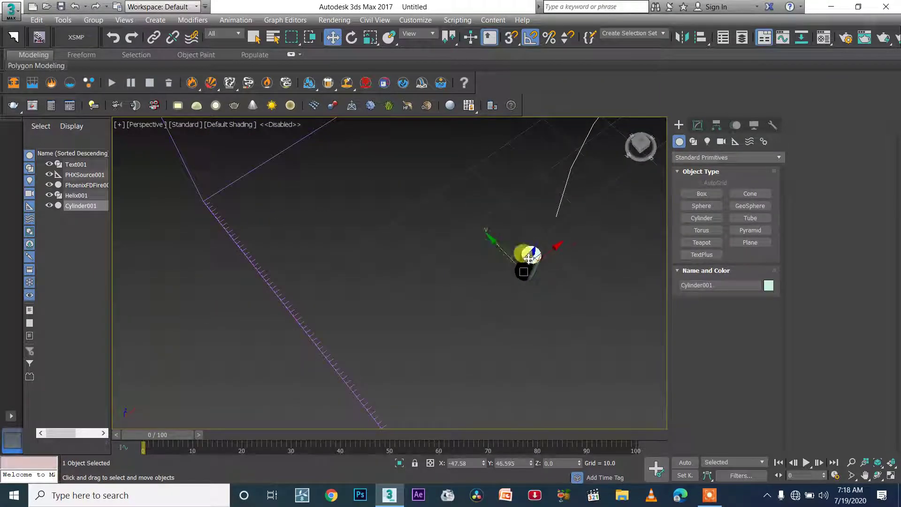
# Add an Edit Poly modifier to the cylinder and select its top cap polygon
pyautogui.click(695, 129)
pyautogui.click(706, 171)
pyautogui.click(705, 160)
pyautogui.scroll(-5, 708, 206)
pyautogui.click(775, 189)
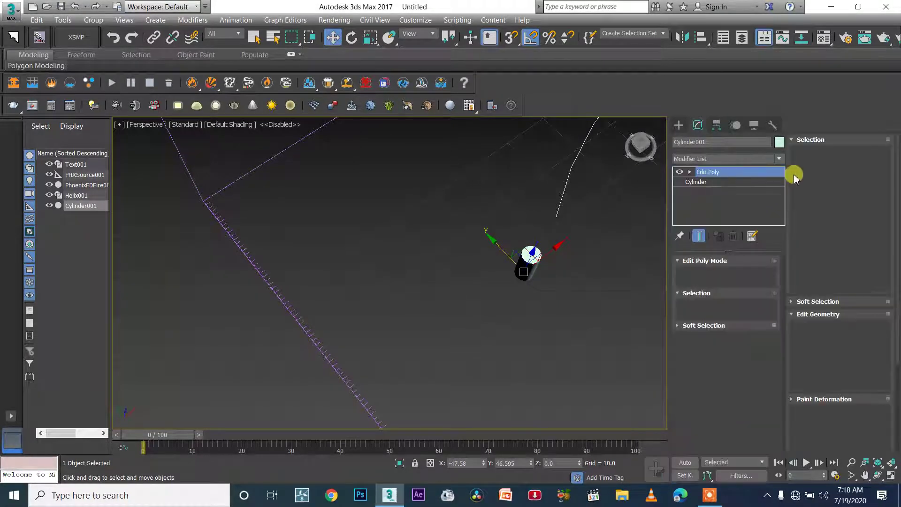
pyautogui.click(529, 257)
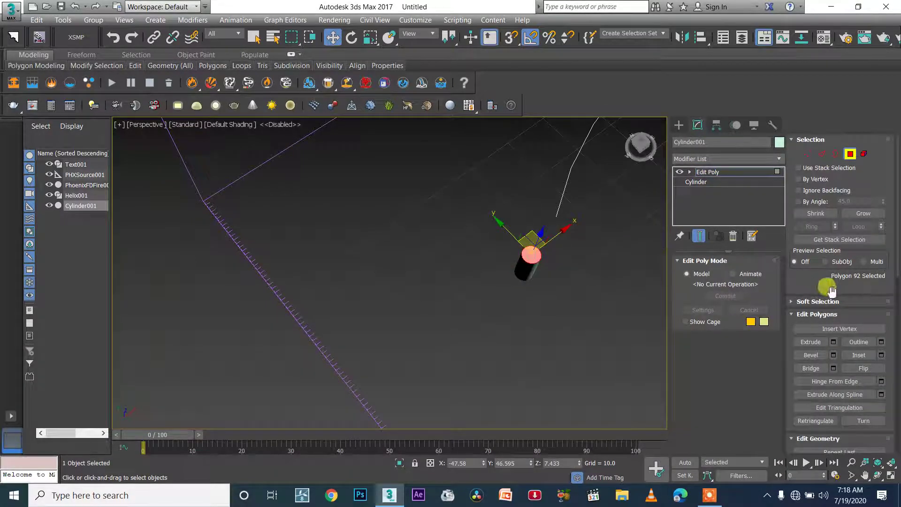
# Select all the cylinder's polygons except the top cap and set their material ID to 12
pyautogui.scroll(-10, 882, 305)
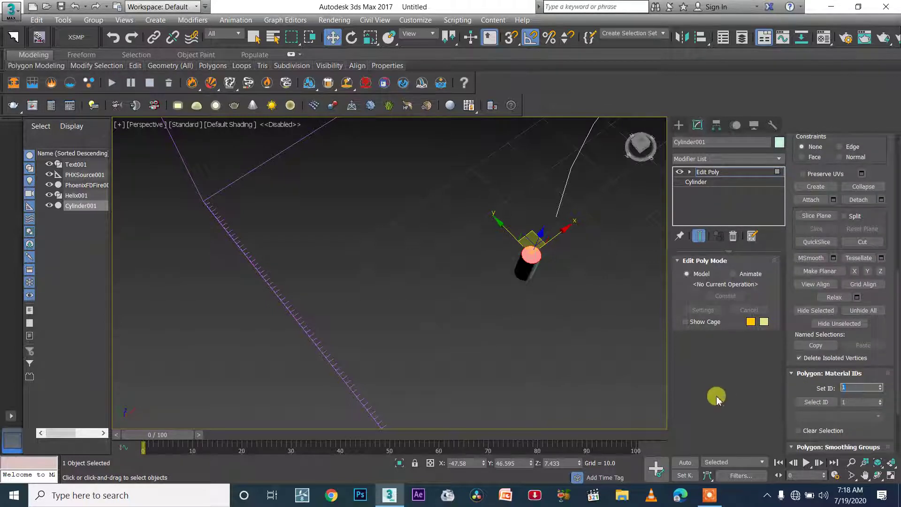
pyautogui.moveTo(550, 323); pyautogui.dragTo(530, 301, button='middle')
pyautogui.hotkey('ctrl', 'a')
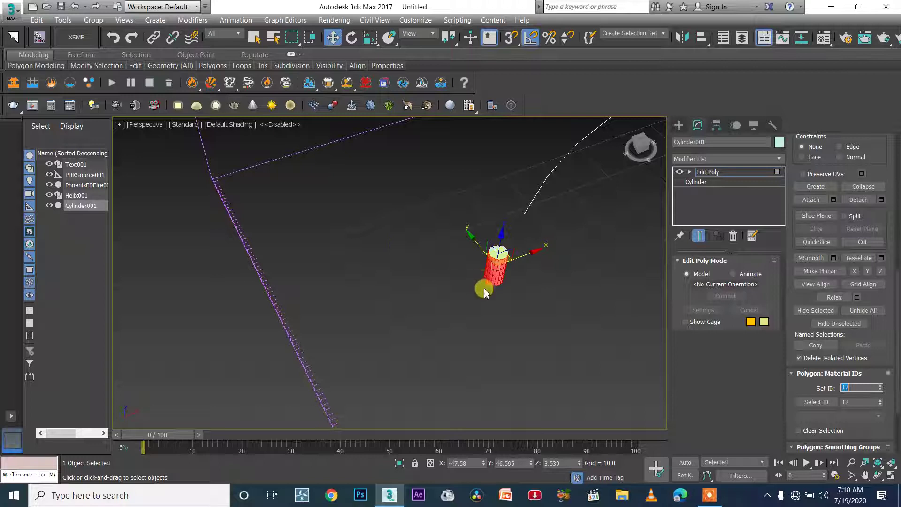
# Leave polygon editing and make one independent copy of the cylinder along Y, at about X -47.6, Y 40.4
pyautogui.scroll(5, 507, 232)
pyautogui.scroll(-3, 469, 295)
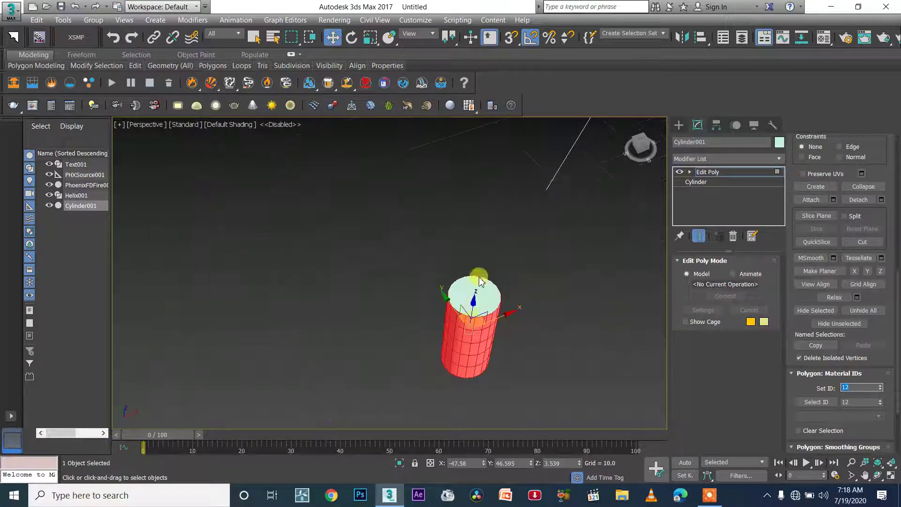
pyautogui.keyDown('alt'); pyautogui.moveTo(476, 288); pyautogui.dragTo(496, 312, button='middle'); pyautogui.keyUp('alt')
pyautogui.click(709, 172)
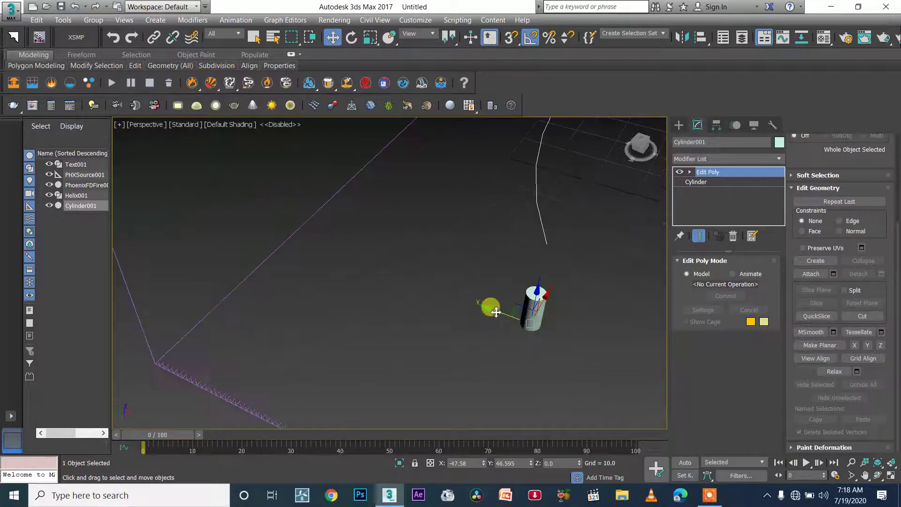
pyautogui.moveTo(494, 312); pyautogui.dragTo(529, 324)
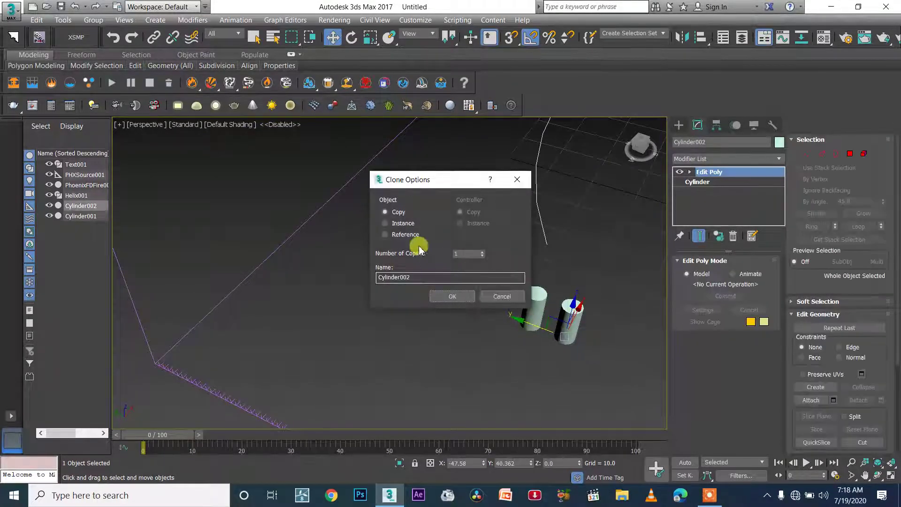
pyautogui.click(446, 298)
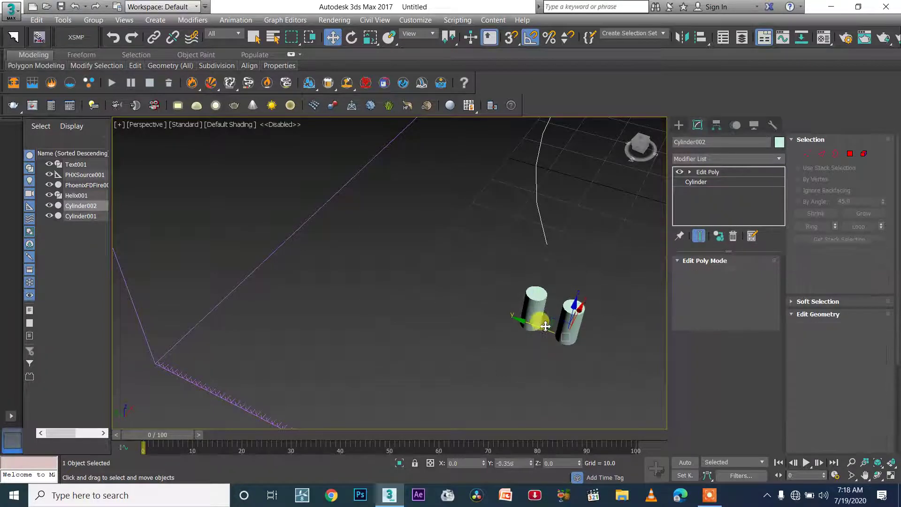
# Make a third cylinder copy at about X -42.5, Y 42.2, forming a triangle with the other two
pyautogui.moveTo(597, 306)
pyautogui.keyDown('alt'); pyautogui.mouseDown(button='middle')
pyautogui.moveTo(551, 334)
pyautogui.moveTo(575, 303)
pyautogui.moveTo(553, 305)
pyautogui.moveTo(522, 285)
pyautogui.moveTo(486, 298)
pyautogui.mouseUp(button='middle'); pyautogui.keyUp('alt')
pyautogui.moveTo(488, 296); pyautogui.dragTo(520, 306)
pyautogui.click(441, 294)
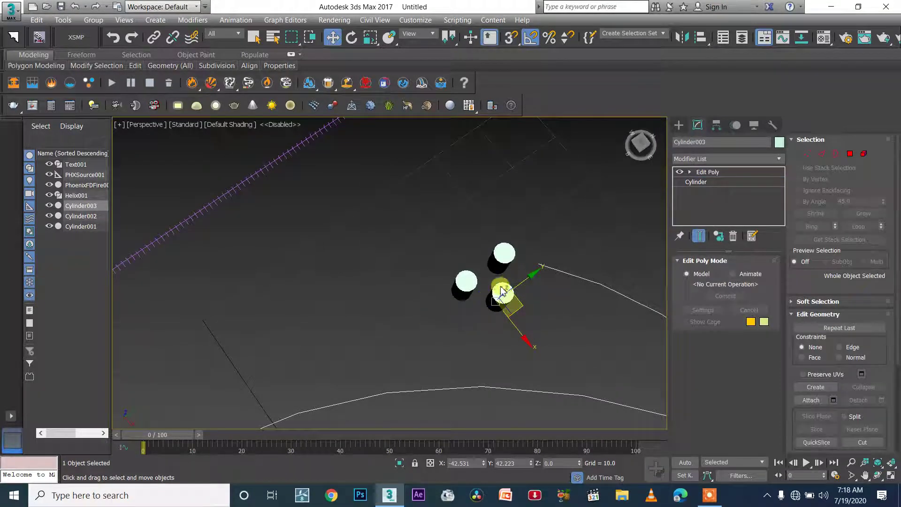
# Select all three cylinders in the top view and move them together close to the helix's starting end
pyautogui.keyDown('alt'); pyautogui.moveTo(532, 272); pyautogui.dragTo(519, 344, button='middle'); pyautogui.keyUp('alt')
pyautogui.scroll(3, 502, 301)
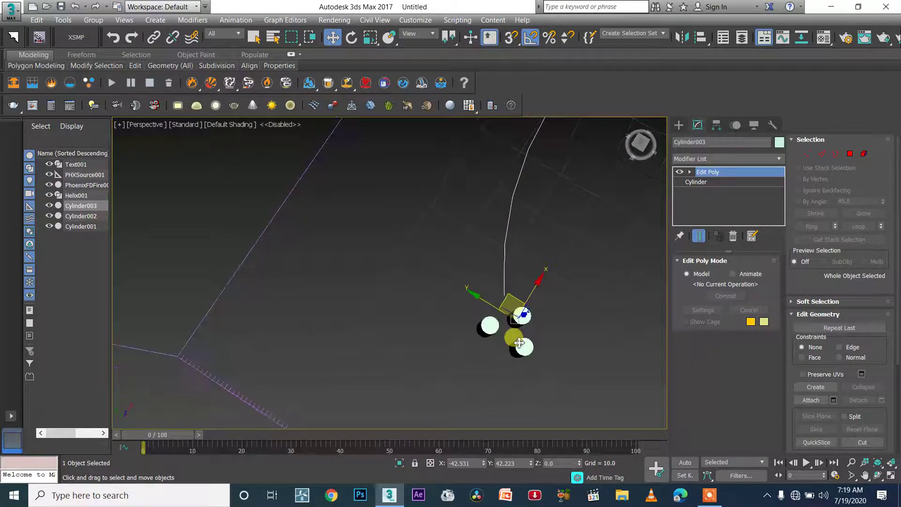
pyautogui.press('t')
pyautogui.scroll(-10, 449, 314)
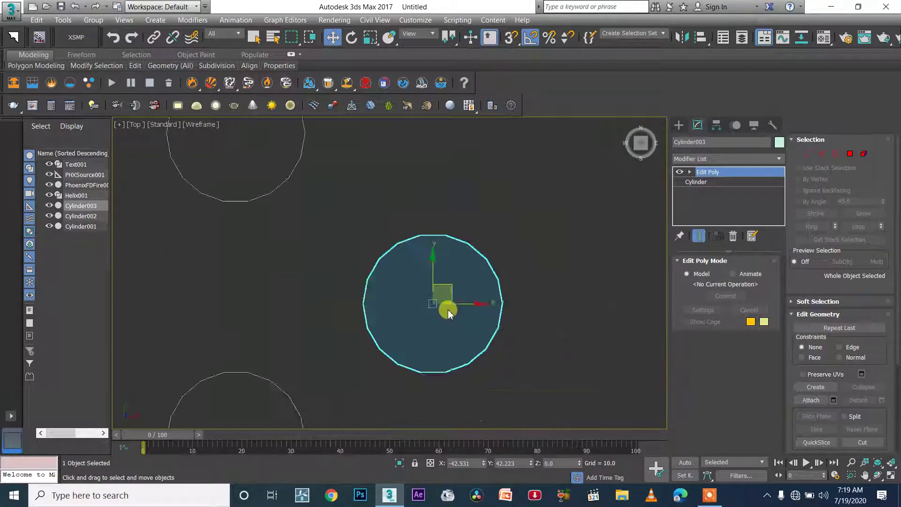
pyautogui.moveTo(465, 382); pyautogui.dragTo(465, 383)
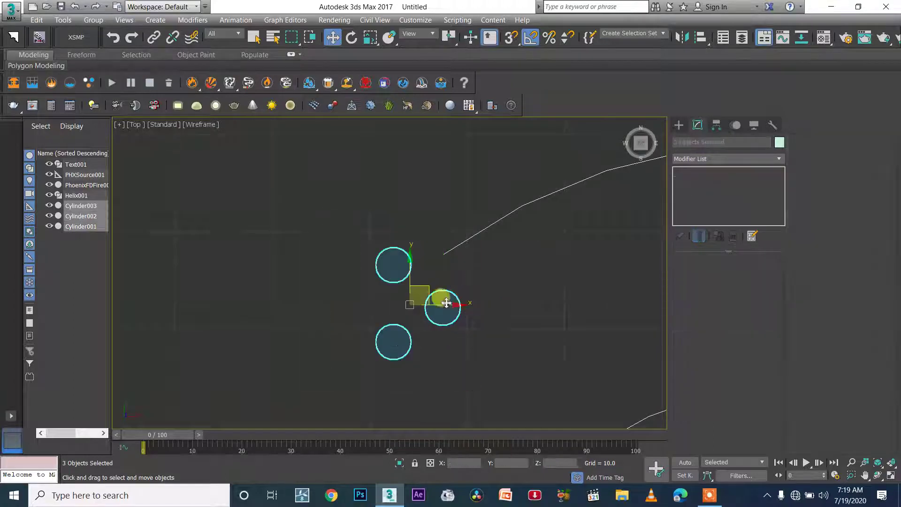
pyautogui.moveTo(430, 287); pyautogui.dragTo(454, 237)
# Select the helix and try the CCW direction before restoring CW
pyautogui.keyDown('alt'); pyautogui.moveTo(450, 243); pyautogui.dragTo(490, 227, button='middle'); pyautogui.keyUp('alt')
pyautogui.click(481, 179)
pyautogui.keyDown('alt'); pyautogui.moveTo(473, 262); pyautogui.dragTo(527, 291, button='middle'); pyautogui.keyUp('alt')
pyautogui.scroll(3, 527, 291)
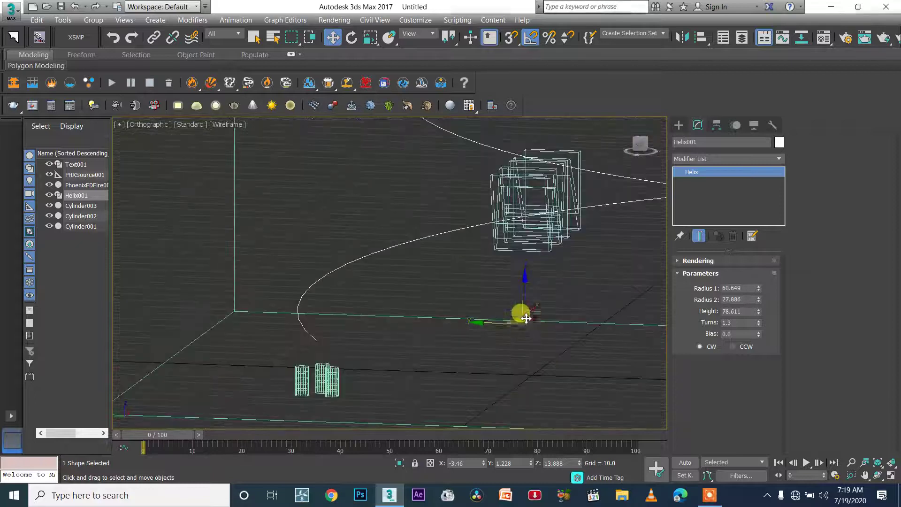
pyautogui.click(437, 302)
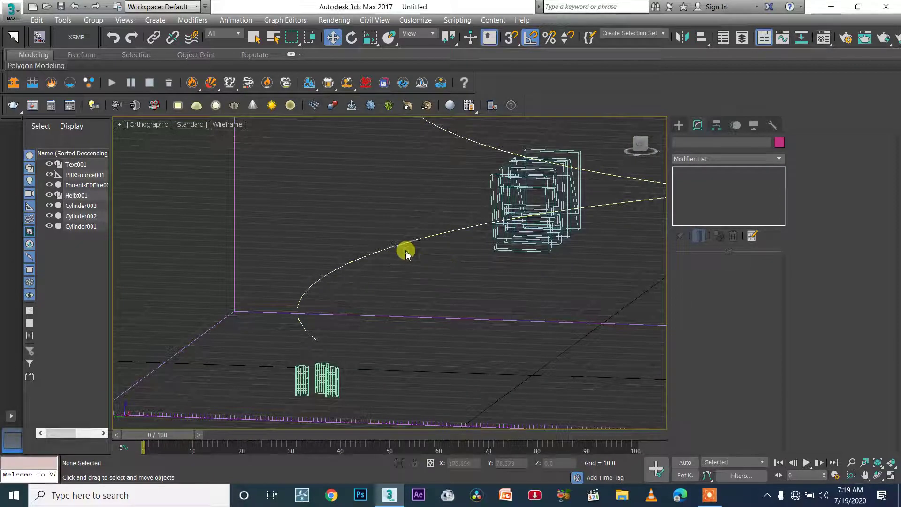
pyautogui.click(398, 239)
pyautogui.keyDown('alt'); pyautogui.moveTo(520, 334); pyautogui.dragTo(642, 328, button='middle'); pyautogui.keyUp('alt')
pyautogui.click(738, 348)
pyautogui.click(700, 347)
pyautogui.moveTo(519, 317)
pyautogui.keyDown('alt'); pyautogui.mouseDown(button='middle')
pyautogui.moveTo(527, 312)
pyautogui.moveTo(496, 324)
pyautogui.moveTo(522, 311)
pyautogui.mouseUp(button='middle'); pyautogui.keyUp('alt')
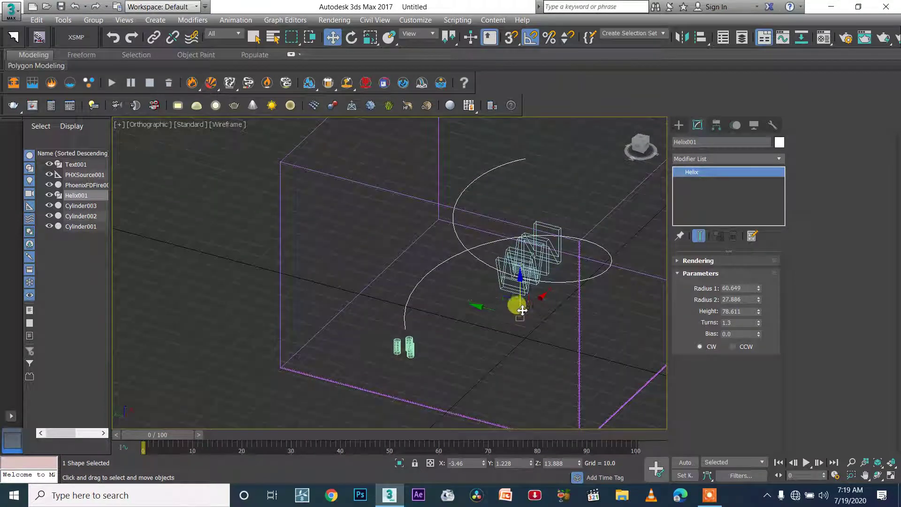
# Try shifting the helix horizontally, undo the move, and look at its pivot adjustment options
pyautogui.moveTo(511, 311)
pyautogui.mouseDown()
pyautogui.moveTo(488, 321)
pyautogui.moveTo(519, 300)
pyautogui.mouseUp()
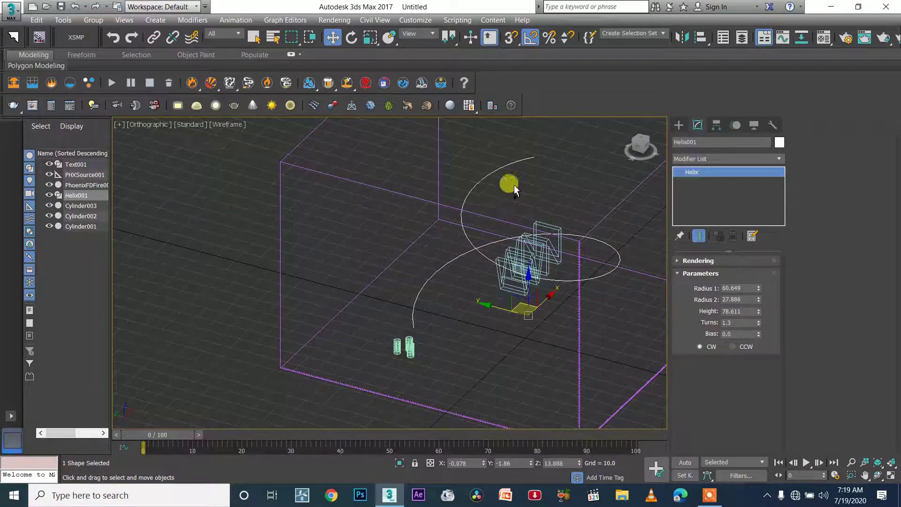
pyautogui.hotkey('ctrl', 'z')
pyautogui.click(716, 125)
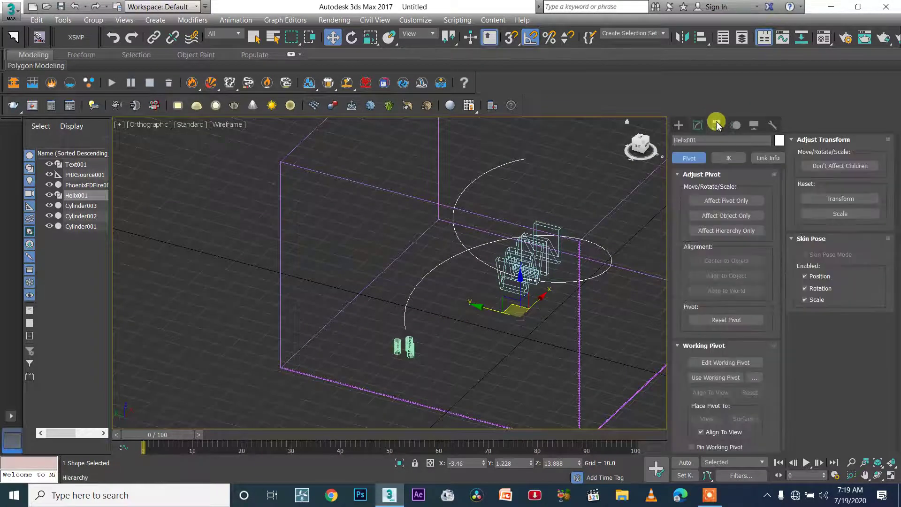
pyautogui.click(722, 217)
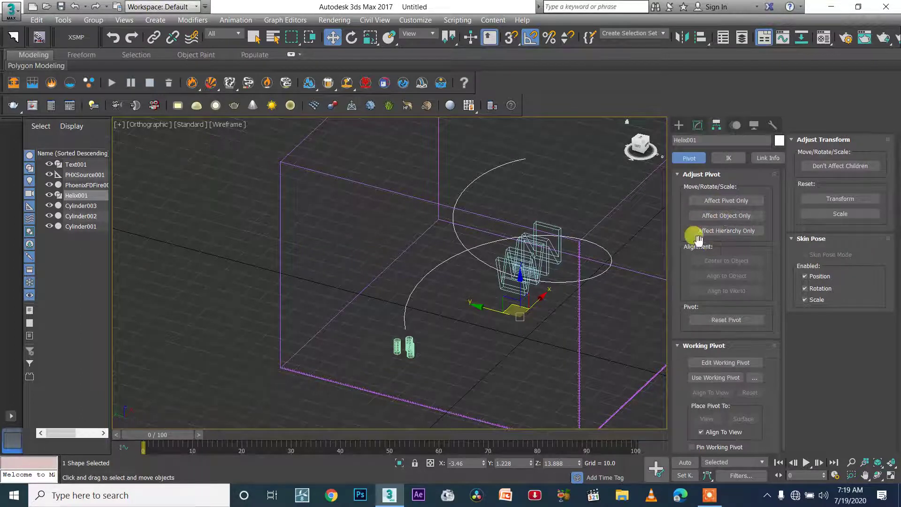
pyautogui.scroll(5, 470, 330)
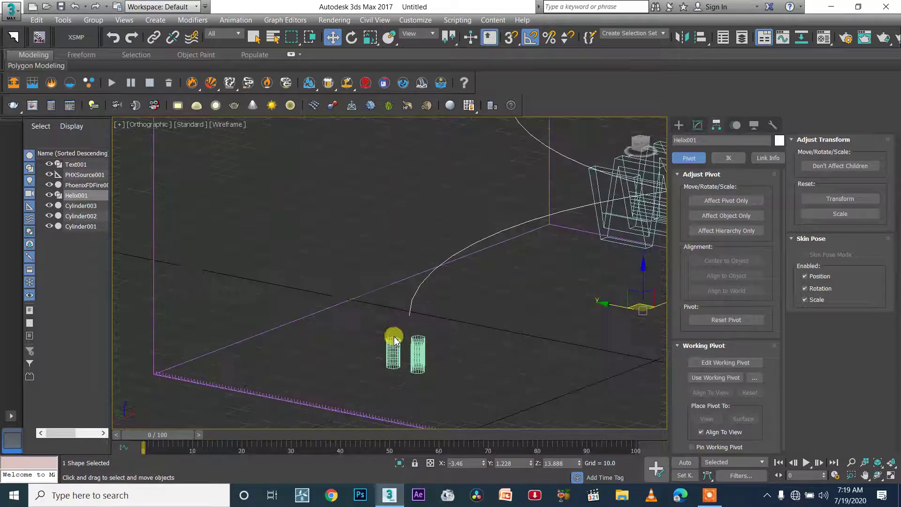
# Return to the perspective view and move the Phoenix fire source beside the simulation box's corner, at about X -25.8, Y 141.8
pyautogui.press('p')
pyautogui.press('z')
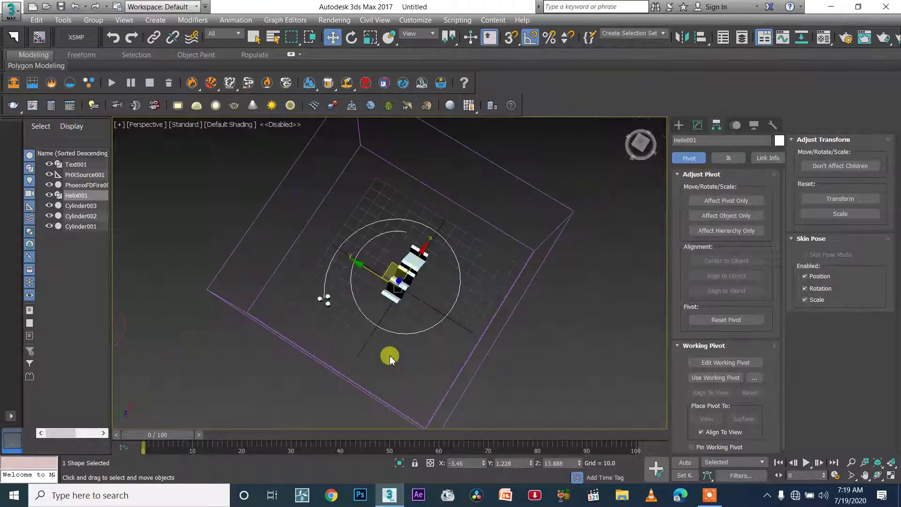
pyautogui.scroll(3, 349, 336)
pyautogui.scroll(3, 296, 342)
pyautogui.scroll(-8, 280, 338)
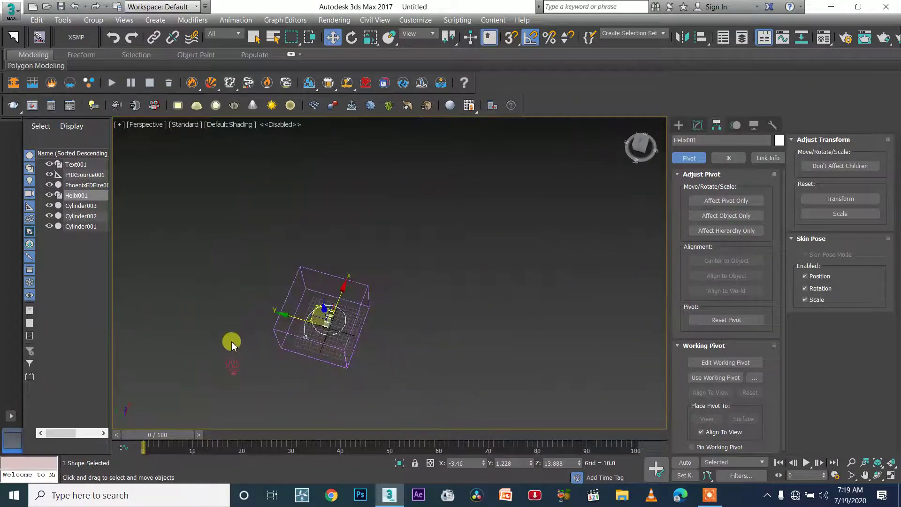
pyautogui.click(237, 358)
pyautogui.moveTo(230, 346); pyautogui.dragTo(268, 302)
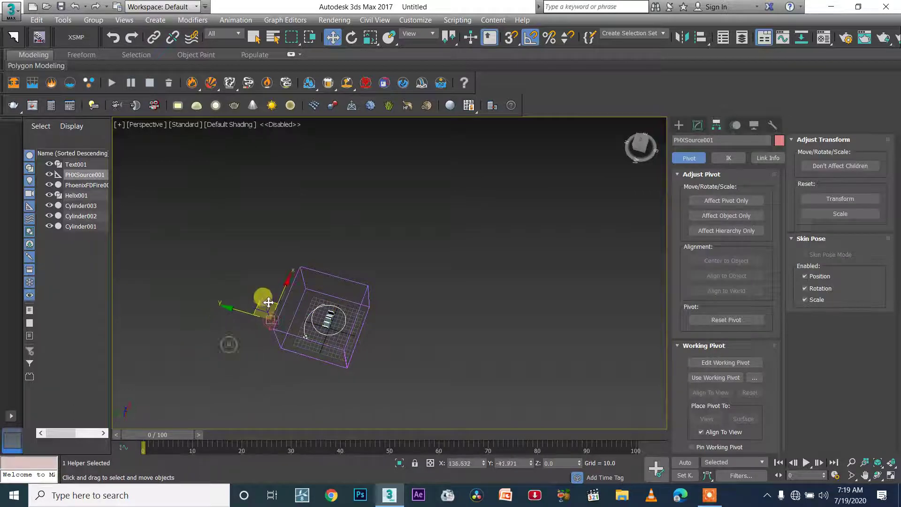
pyautogui.scroll(5, 275, 320)
pyautogui.keyDown('alt'); pyautogui.moveTo(275, 316); pyautogui.dragTo(332, 294, button='middle'); pyautogui.keyUp('alt')
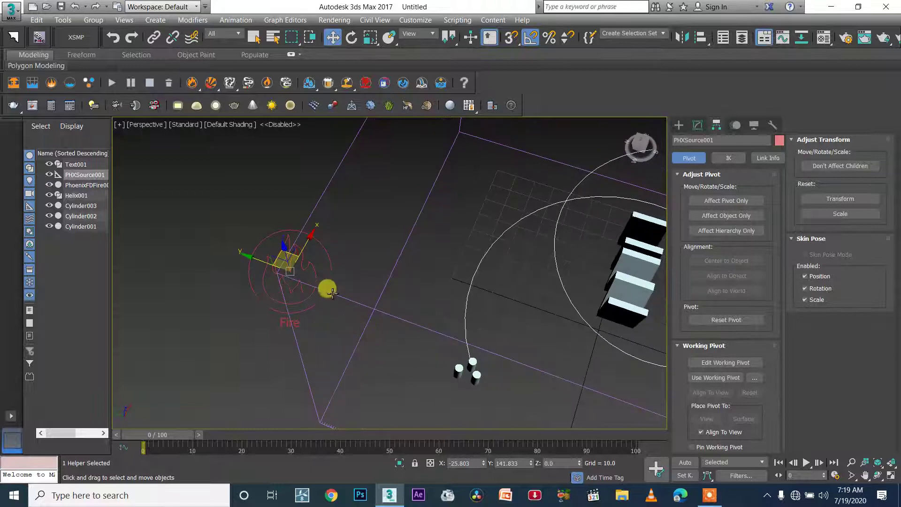
# Open the fire source's parameters and check the scene's system unit scale
pyautogui.click(697, 125)
pyautogui.click(721, 174)
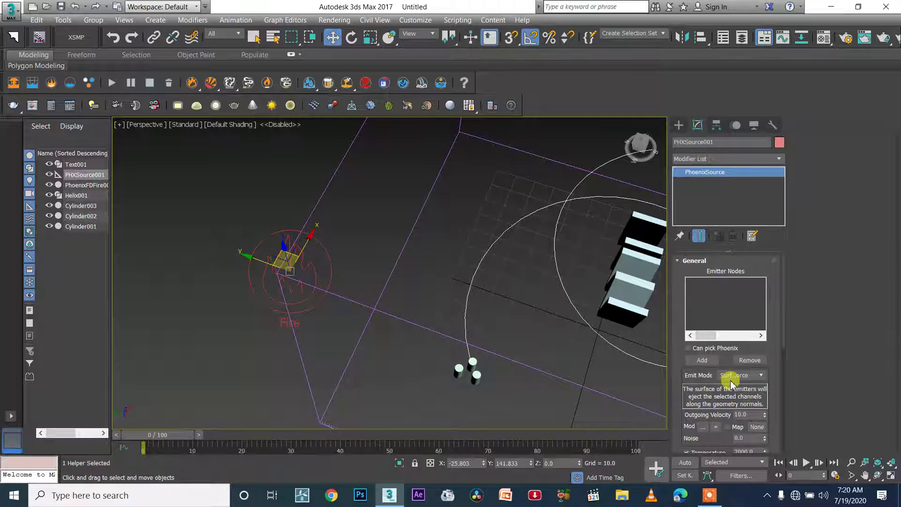
pyautogui.click(750, 414)
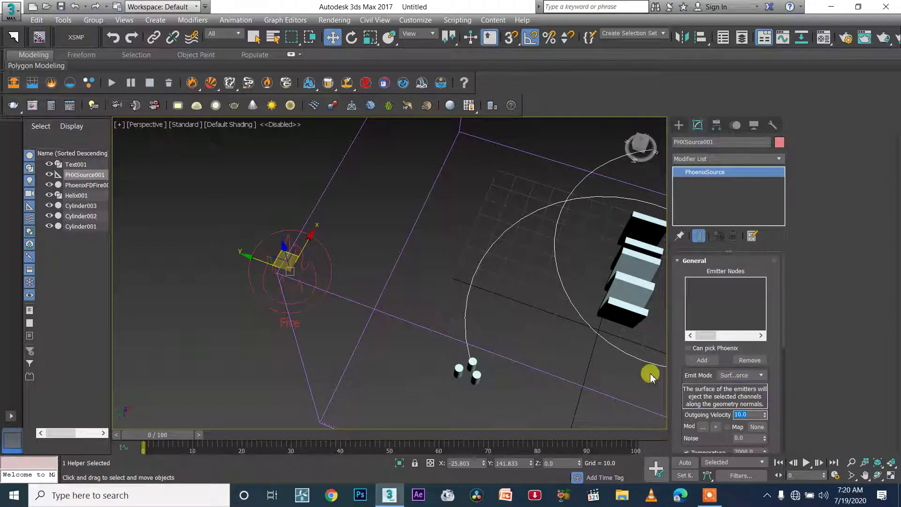
pyautogui.click(413, 21)
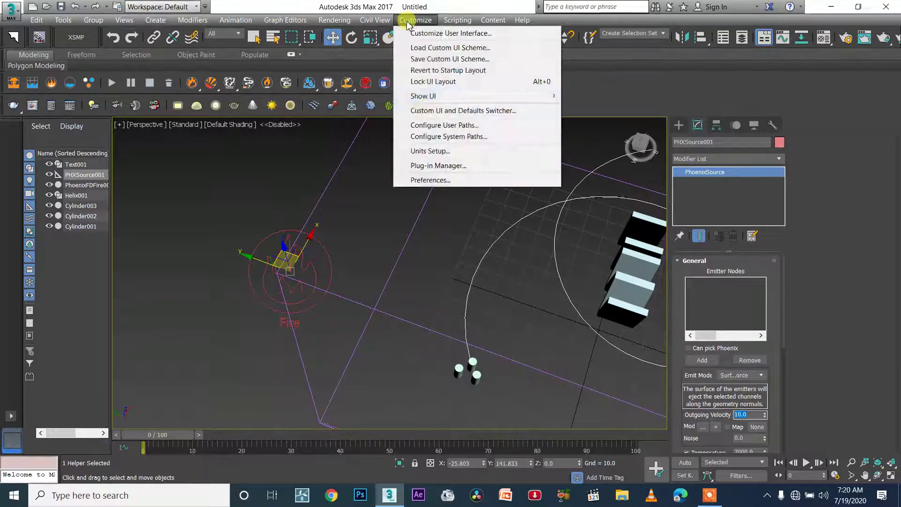
pyautogui.click(433, 151)
pyautogui.click(453, 154)
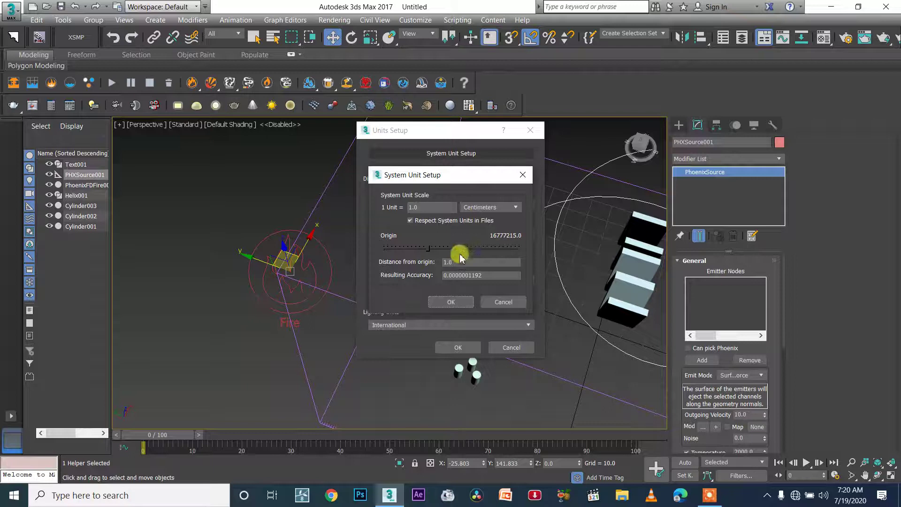
pyautogui.click(467, 303)
pyautogui.click(475, 351)
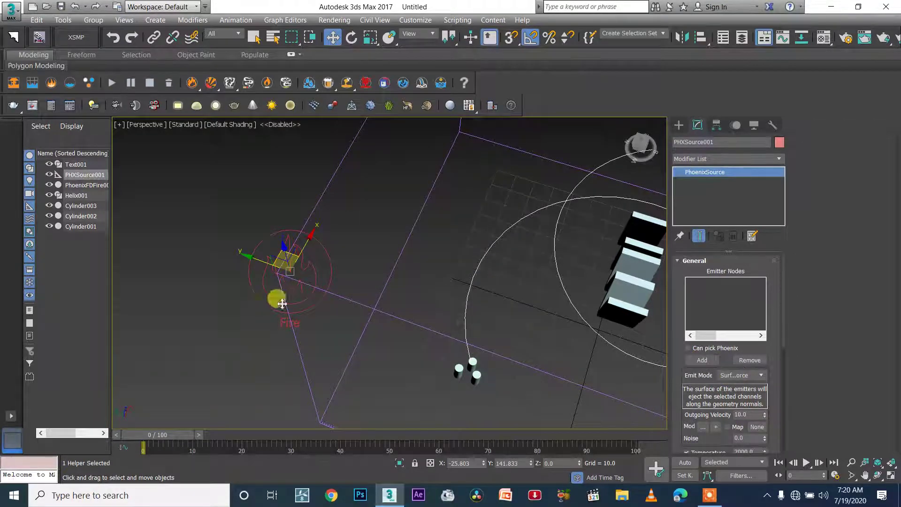
# Set the fire source's Outgoing Velocity to 300, disable Temperature, and enable RGB with pure green (0, 255, 0)
pyautogui.doubleClick(742, 414)
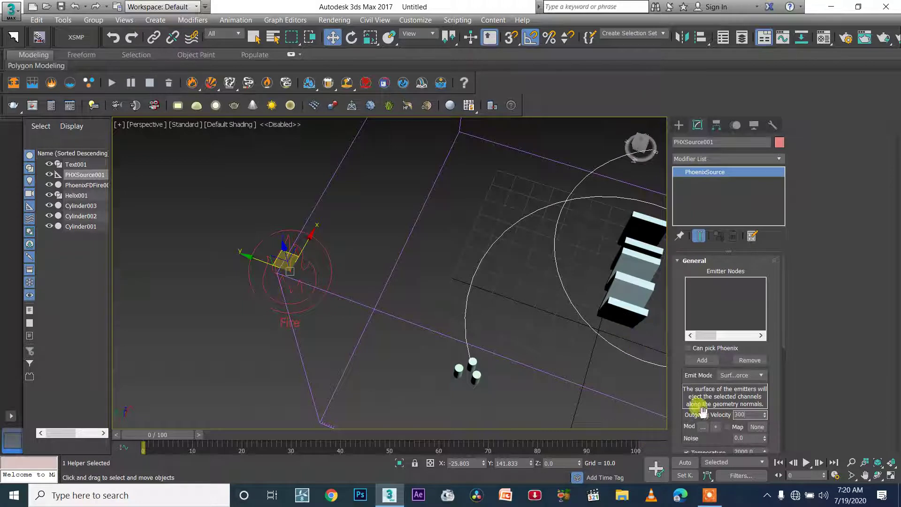
pyautogui.scroll(-3, 713, 404)
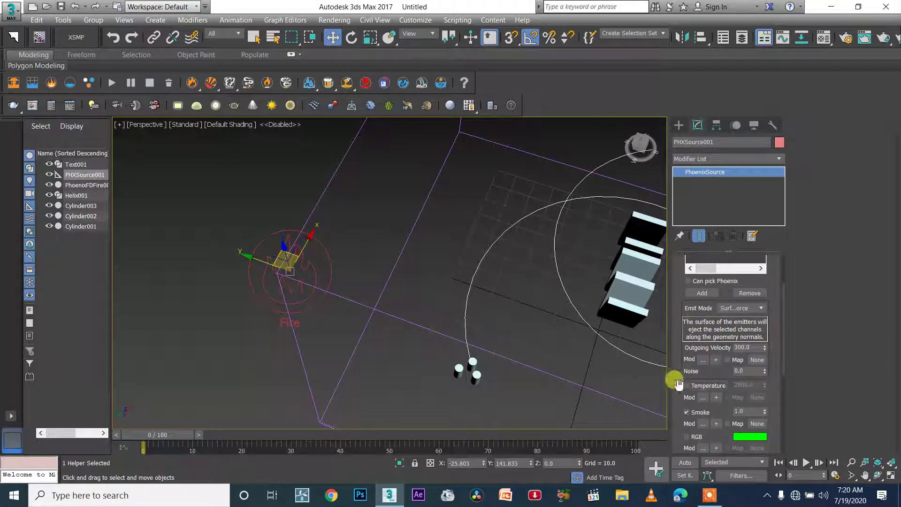
pyautogui.scroll(-2, 718, 404)
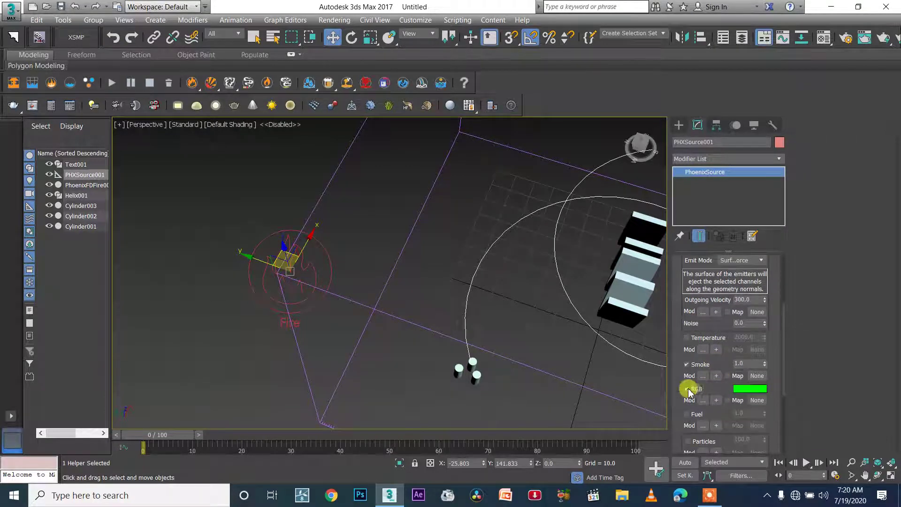
pyautogui.click(749, 388)
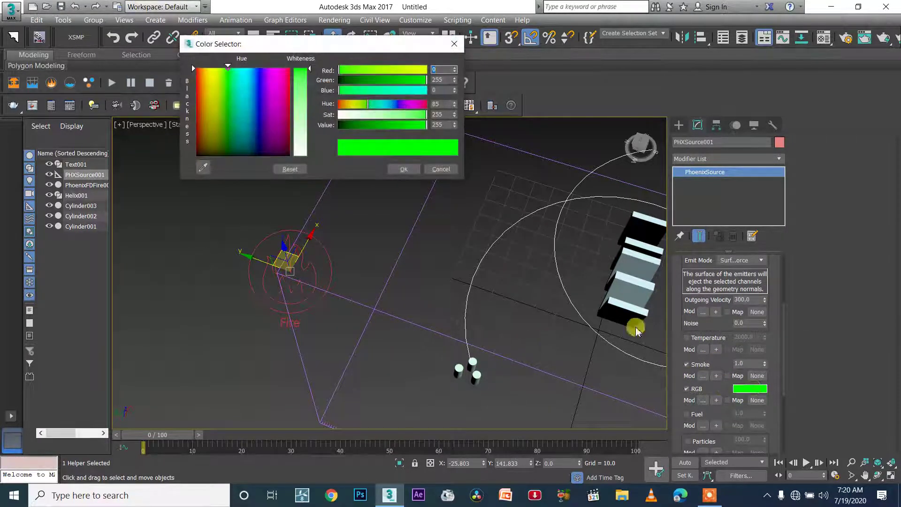
pyautogui.click(404, 169)
# Enter the Polygon ID for the fire source and review its remaining emission settings
pyautogui.moveTo(728, 378); pyautogui.dragTo(731, 344)
pyautogui.moveTo(735, 408); pyautogui.dragTo(732, 319)
pyautogui.click(750, 403)
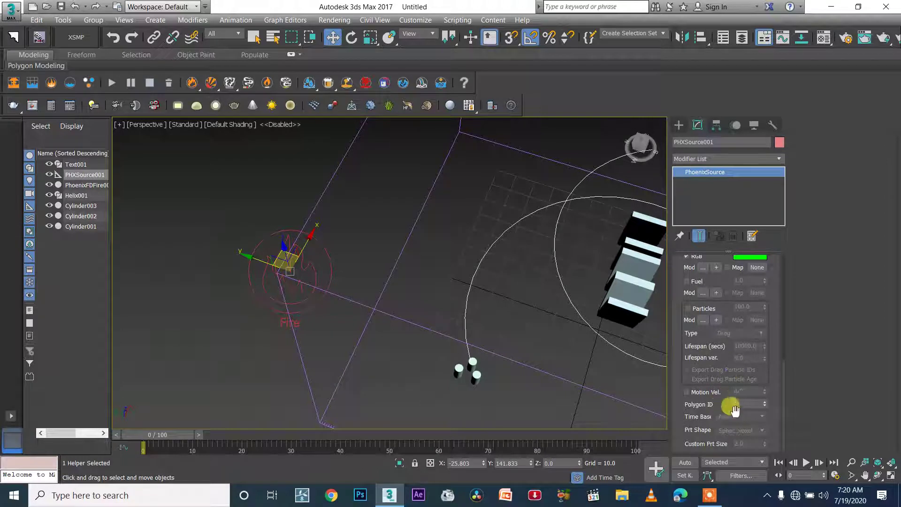
pyautogui.scroll(4, 735, 387)
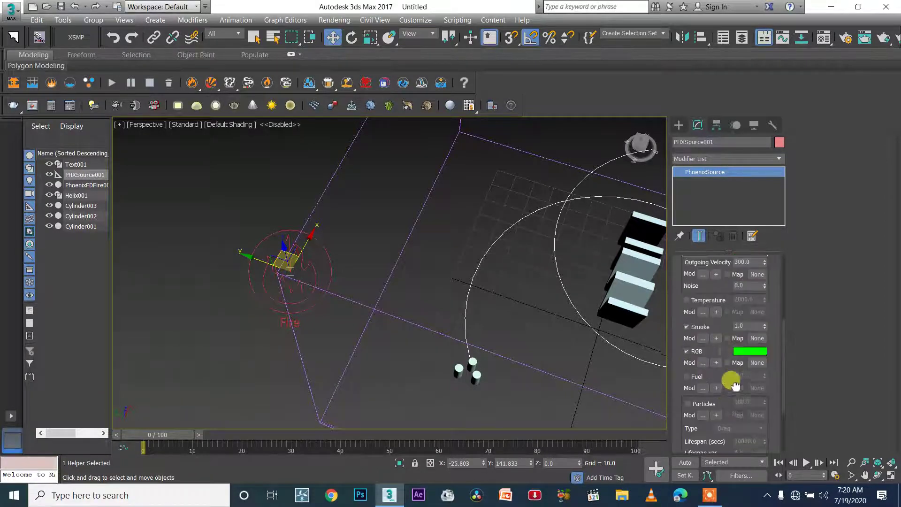
pyautogui.moveTo(709, 286); pyautogui.dragTo(693, 422)
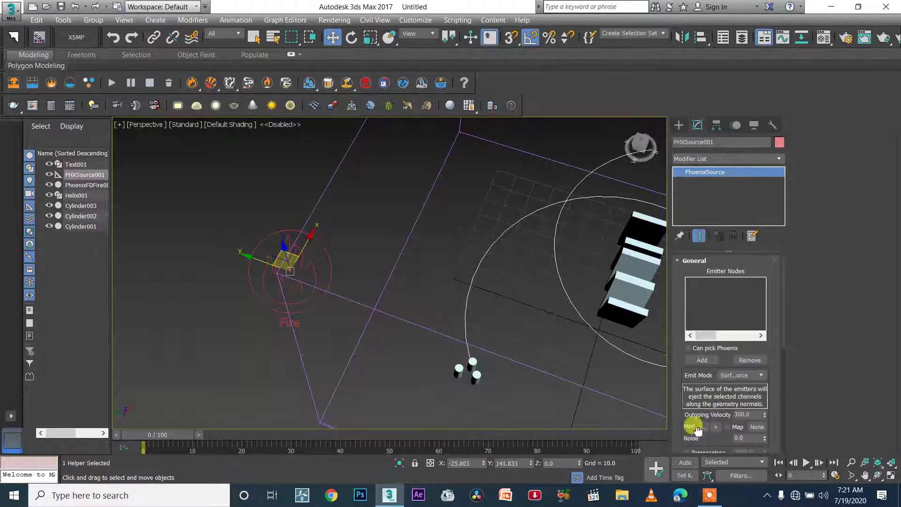
# Make two independent copies of the fire source spaced along negative X, the nearest at about X -70.8
pyautogui.moveTo(295, 265)
pyautogui.keyDown('shift'); pyautogui.mouseDown()
pyautogui.moveTo(304, 248)
pyautogui.moveTo(264, 328)
pyautogui.moveTo(271, 324)
pyautogui.mouseUp(); pyautogui.keyUp('shift')
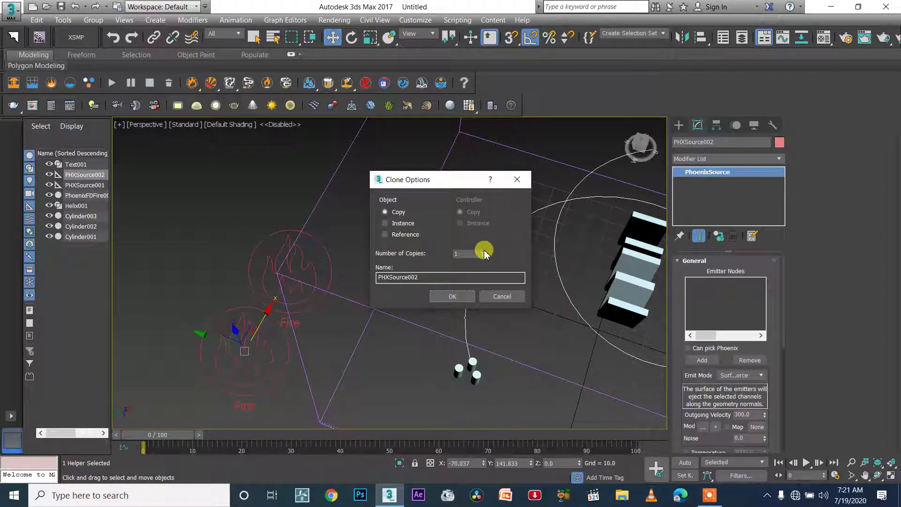
pyautogui.click(452, 296)
pyautogui.moveTo(386, 292)
pyautogui.keyDown('alt'); pyautogui.mouseDown(button='middle')
pyautogui.moveTo(437, 207)
pyautogui.moveTo(386, 227)
pyautogui.mouseUp(button='middle'); pyautogui.keyUp('alt')
# Add Cylinder001 as the emitter node of the original fire source, PHXSource001, and select the second source
pyautogui.click(364, 203)
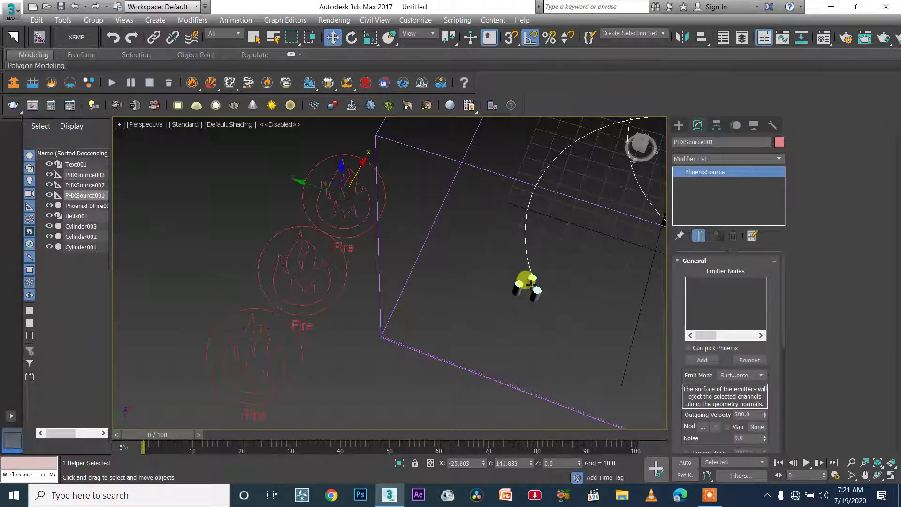
pyautogui.click(702, 360)
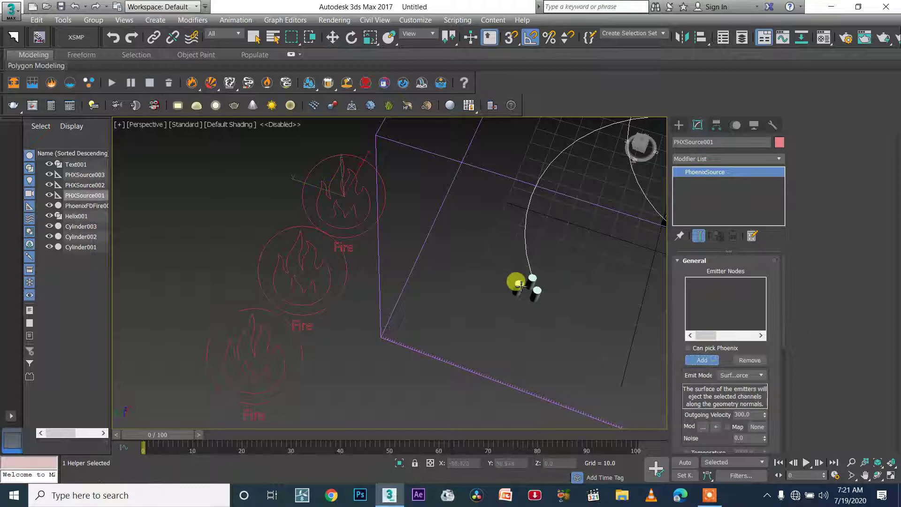
pyautogui.click(519, 285)
pyautogui.click(324, 295)
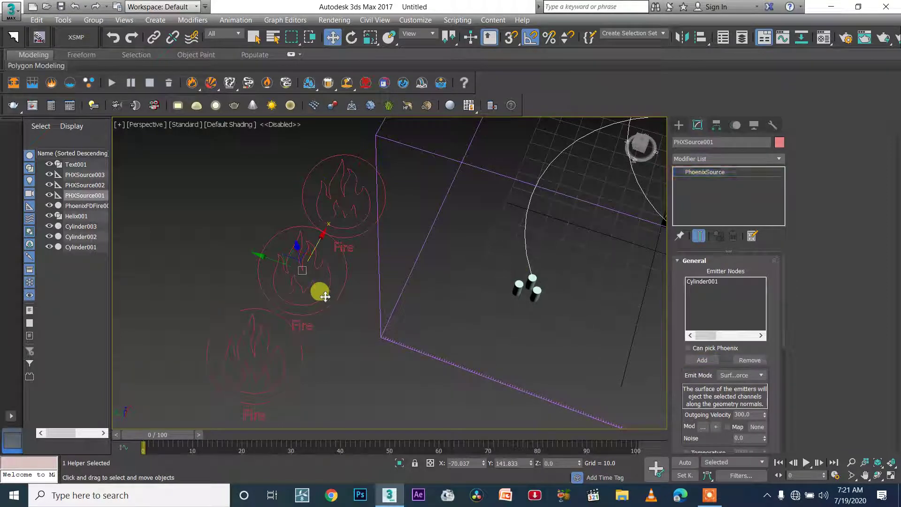
# Add Cylinder003 as the emitter node of PHXSource002 and Cylinder002 as the emitter node of PHXSource003
pyautogui.click(703, 360)
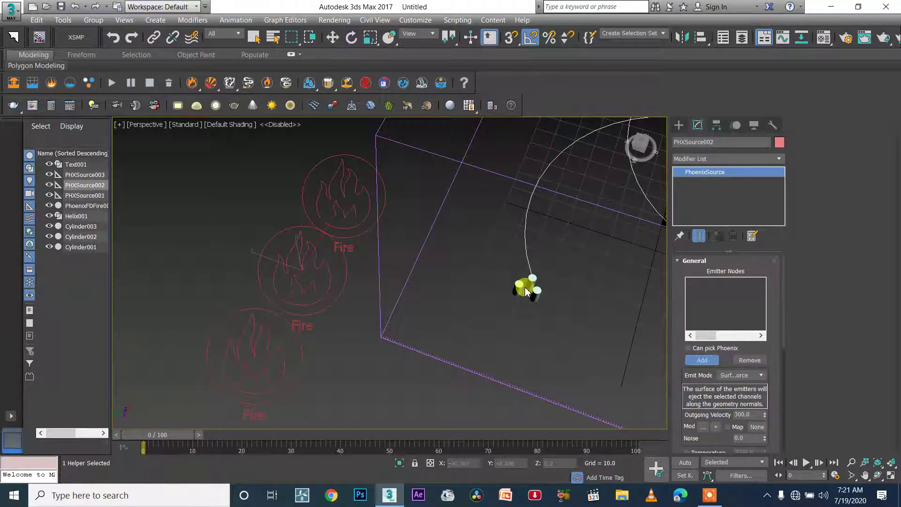
pyautogui.click(532, 277)
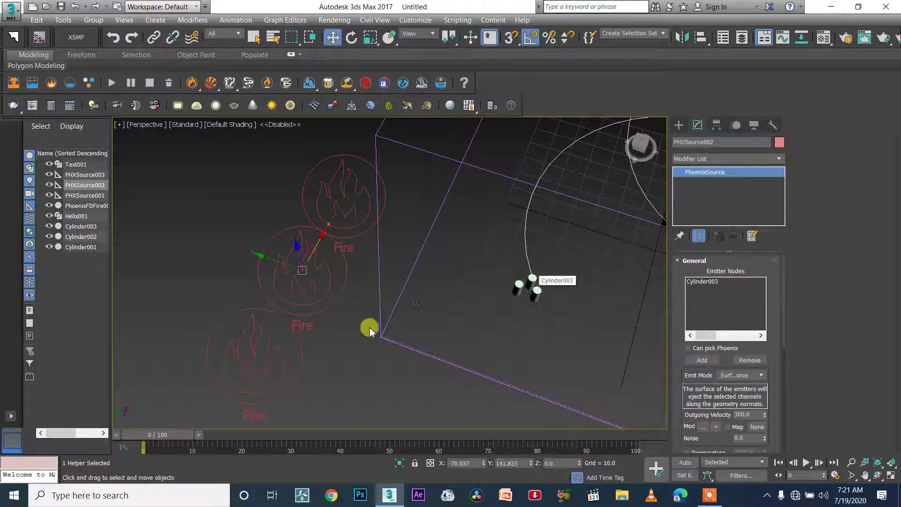
pyautogui.click(299, 349)
pyautogui.click(702, 360)
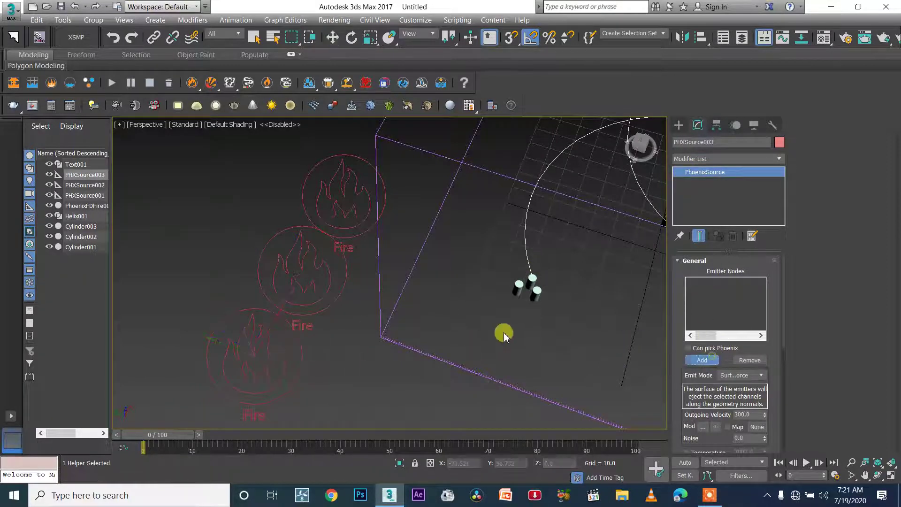
pyautogui.click(535, 297)
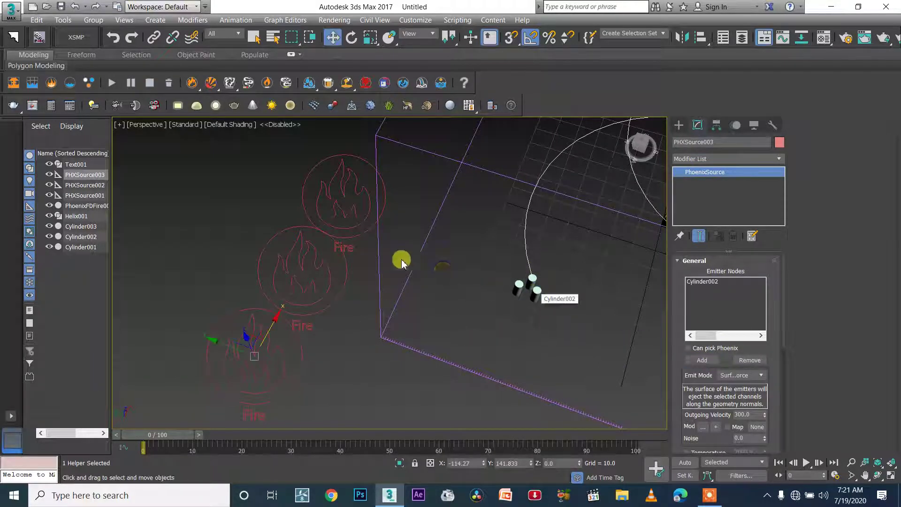
# Check the RGB color of PHXSource001 and set the RGB color of PHXSource002 to red
pyautogui.click(365, 230)
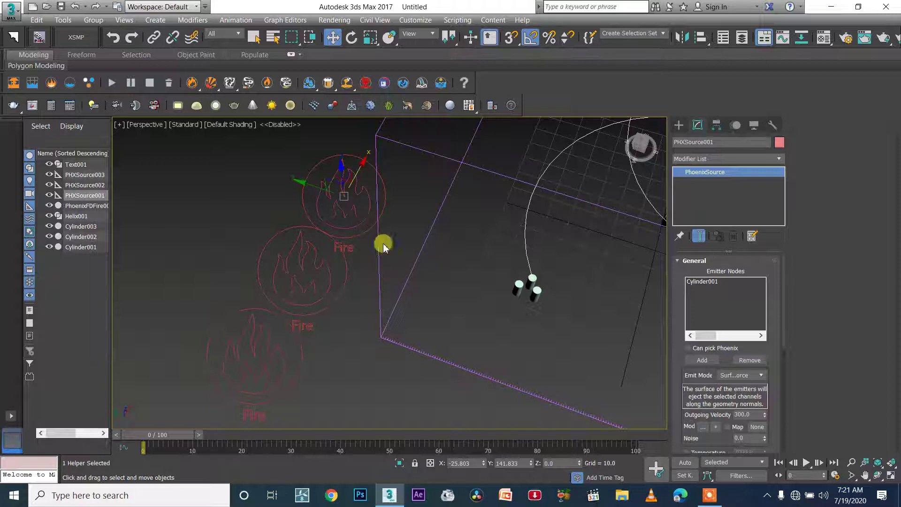
pyautogui.moveTo(787, 305); pyautogui.dragTo(784, 359)
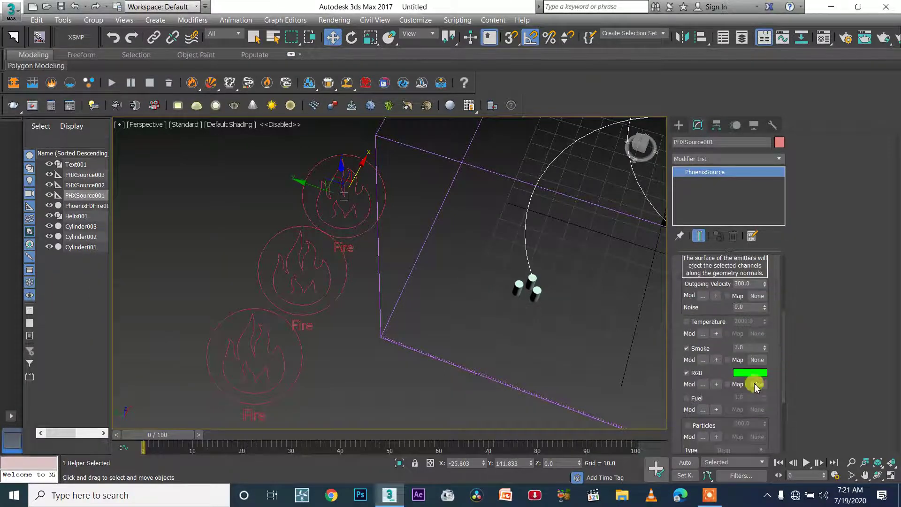
pyautogui.click(346, 269)
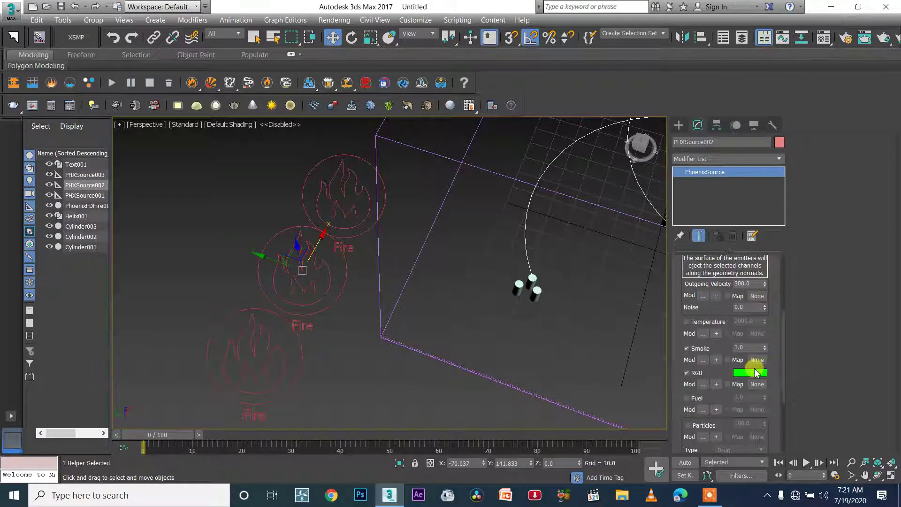
pyautogui.click(756, 373)
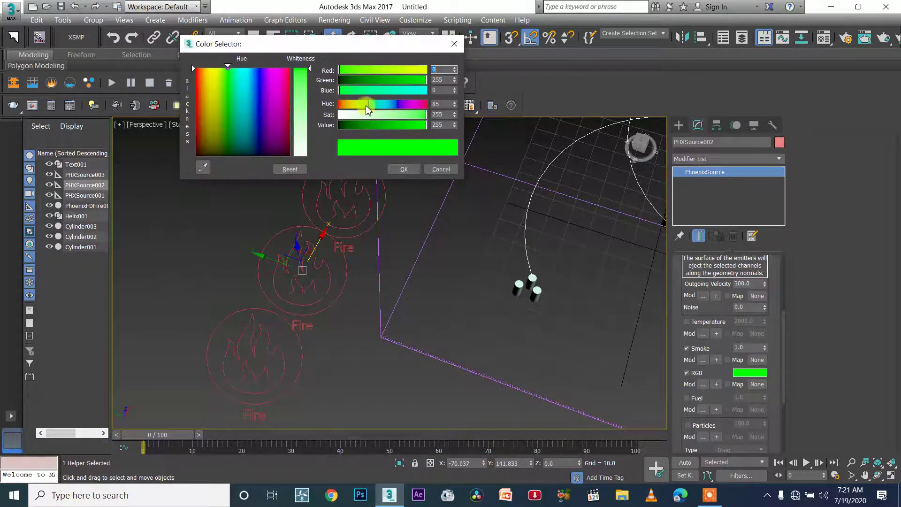
pyautogui.moveTo(367, 106); pyautogui.dragTo(339, 104)
pyautogui.click(404, 169)
# Set the RGB color of PHXSource003 to blue and recheck the color of the original source
pyautogui.click(299, 345)
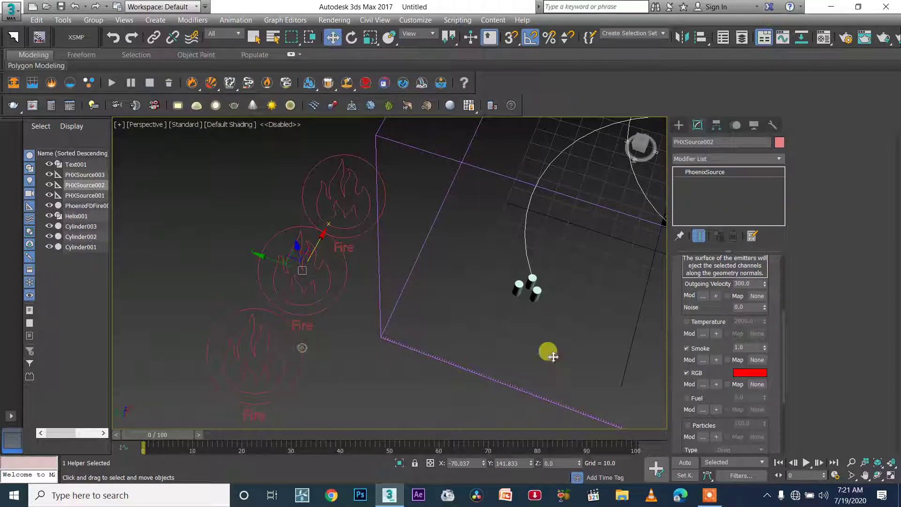
pyautogui.click(750, 373)
pyautogui.moveTo(396, 105); pyautogui.dragTo(398, 107)
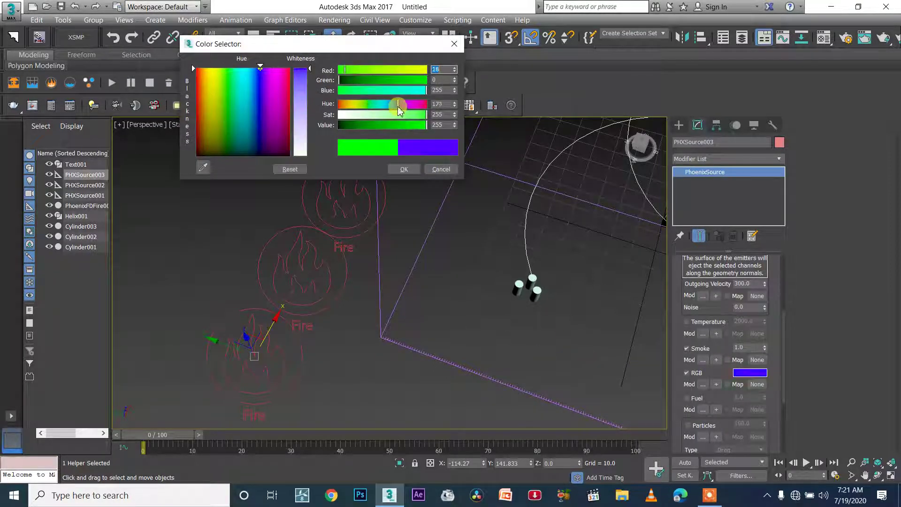
pyautogui.click(409, 169)
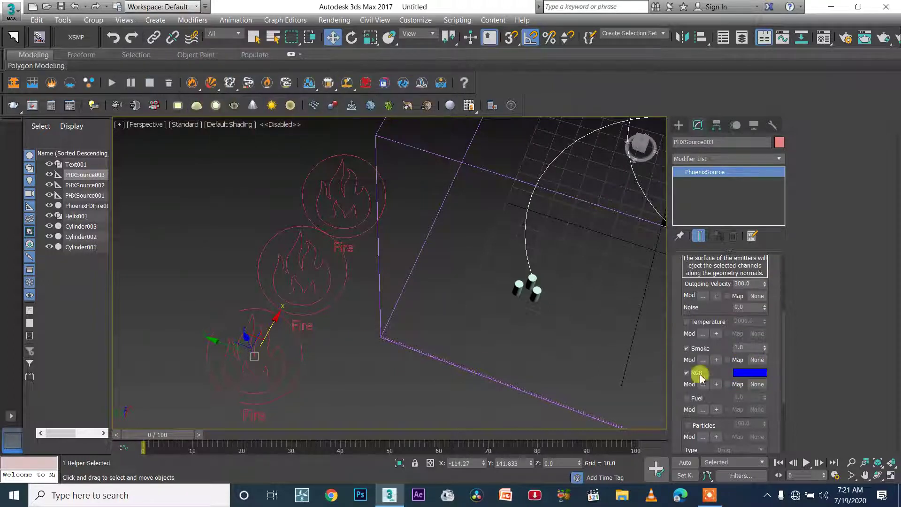
pyautogui.click(334, 304)
pyautogui.click(364, 232)
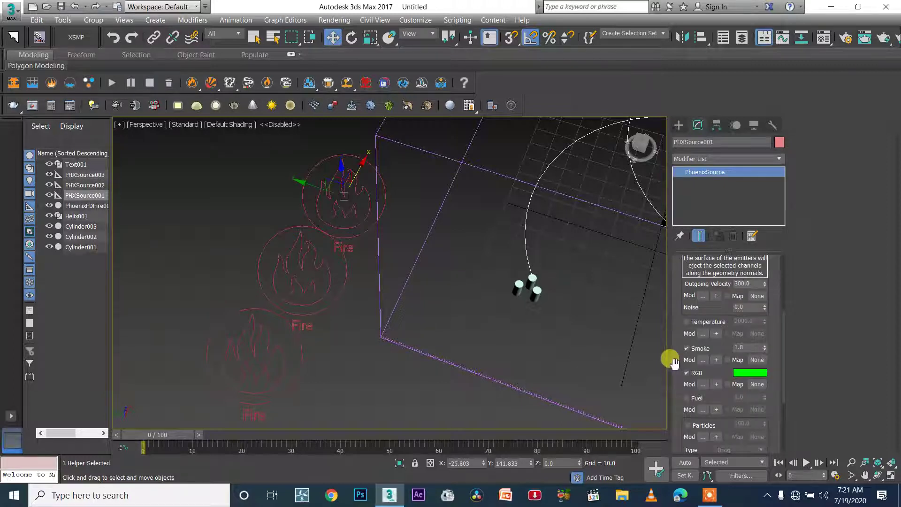
# Select the PhoenixFD fire simulator and set its grid cell size, first trying 10 and settling on 5
pyautogui.keyDown('alt'); pyautogui.moveTo(518, 328); pyautogui.dragTo(433, 368, button='middle'); pyautogui.keyUp('alt')
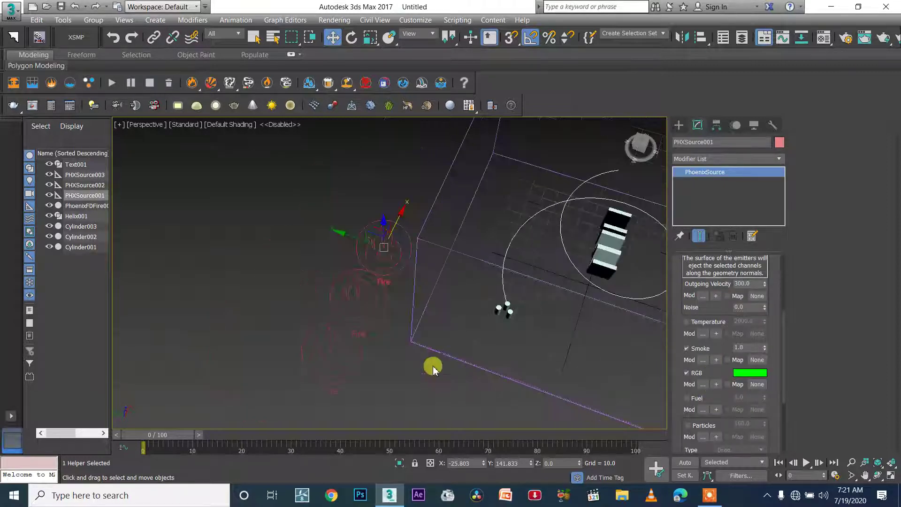
pyautogui.click(539, 349)
pyautogui.keyDown('alt'); pyautogui.moveTo(540, 350); pyautogui.dragTo(554, 338, button='middle'); pyautogui.keyUp('alt')
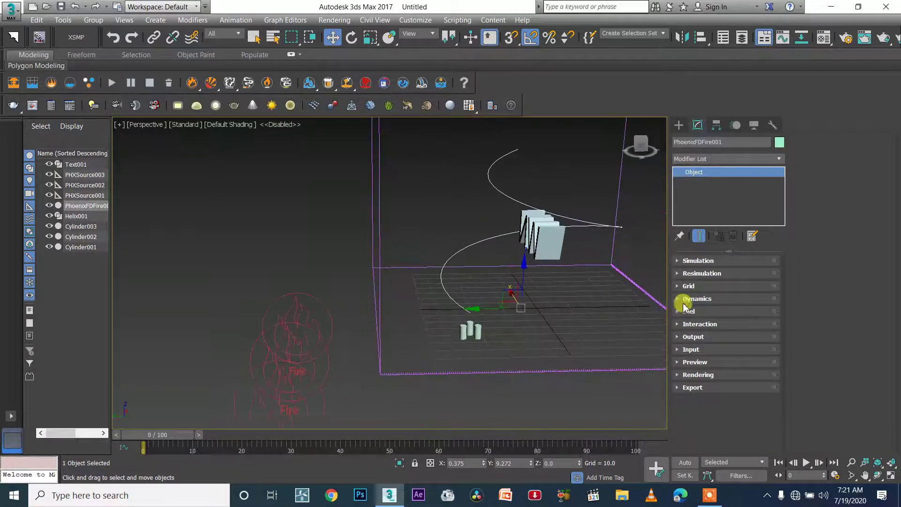
pyautogui.click(733, 285)
pyautogui.doubleClick(864, 154)
pyautogui.write('10')
pyautogui.press('Return')
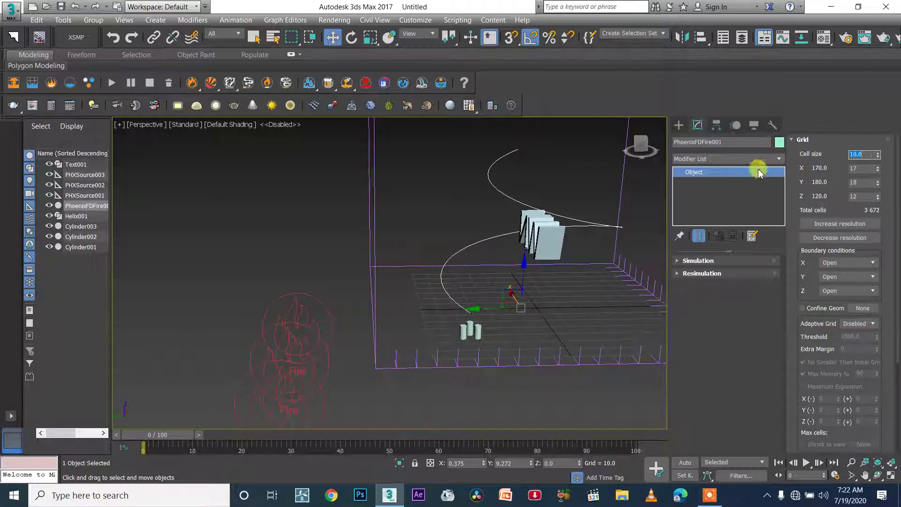
pyautogui.scroll(4, 563, 303)
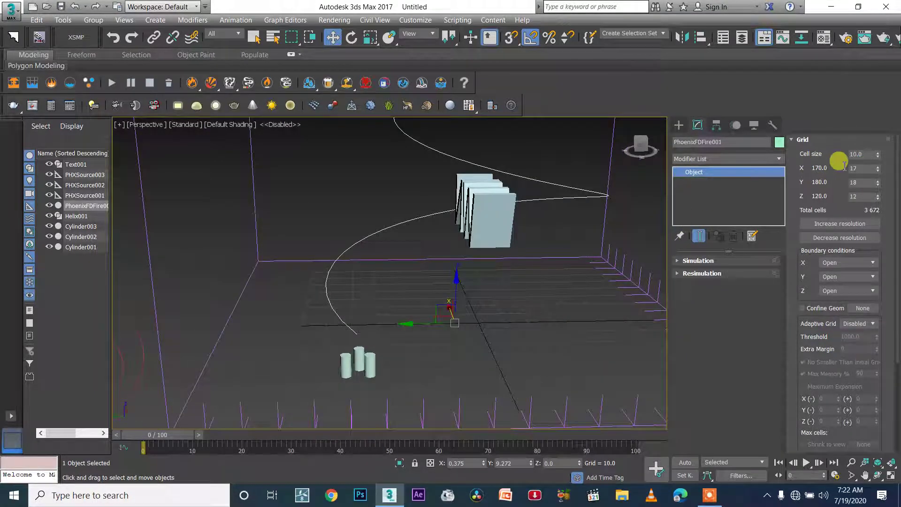
pyautogui.doubleClick(857, 154)
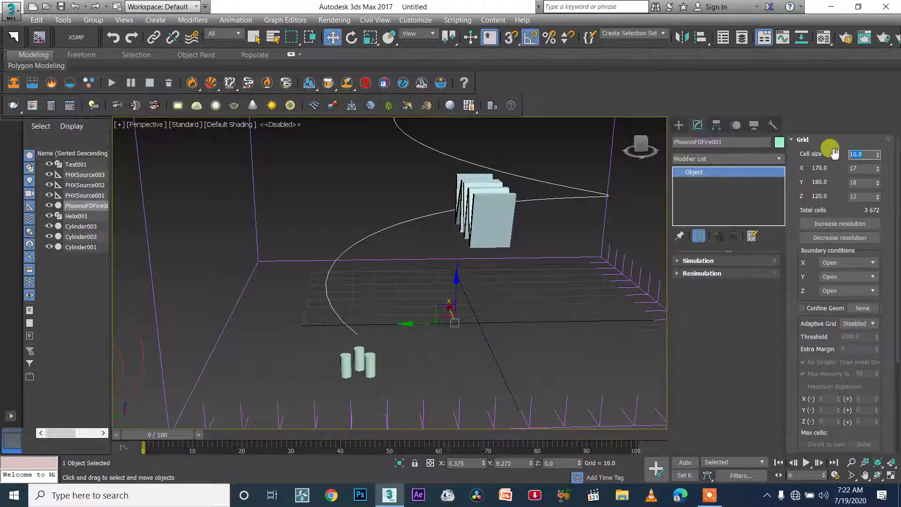
pyautogui.write('5')
pyautogui.press('Return')
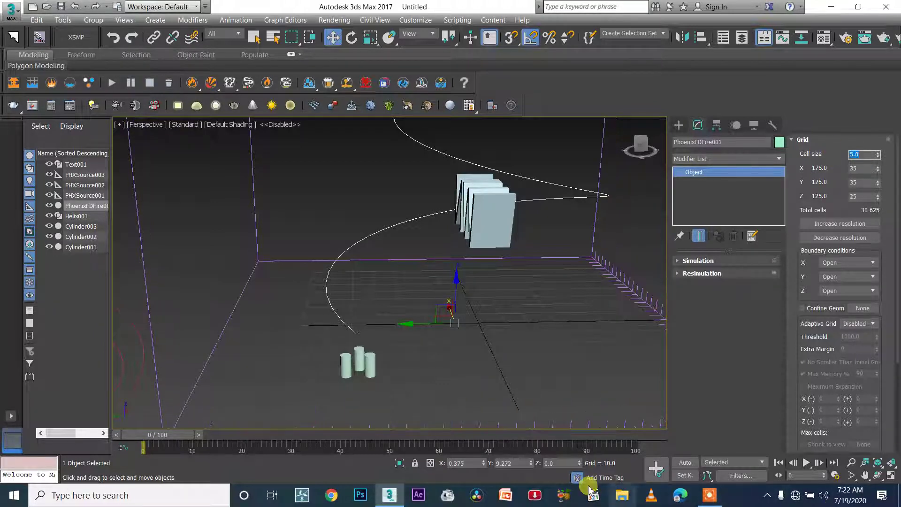
pyautogui.moveTo(519, 372); pyautogui.dragTo(483, 338, button='middle')
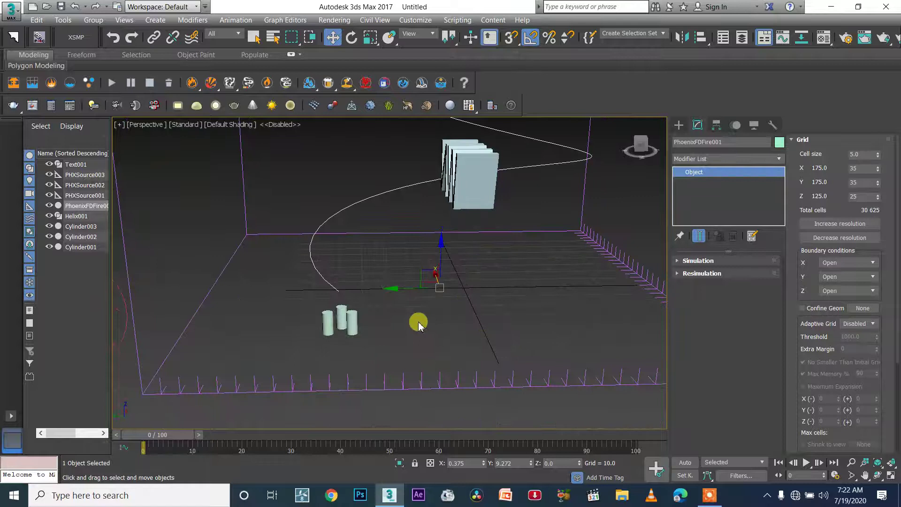
pyautogui.keyDown('alt'); pyautogui.moveTo(419, 324); pyautogui.dragTo(432, 331, button='middle'); pyautogui.keyUp('alt')
pyautogui.moveTo(500, 245); pyautogui.dragTo(415, 296)
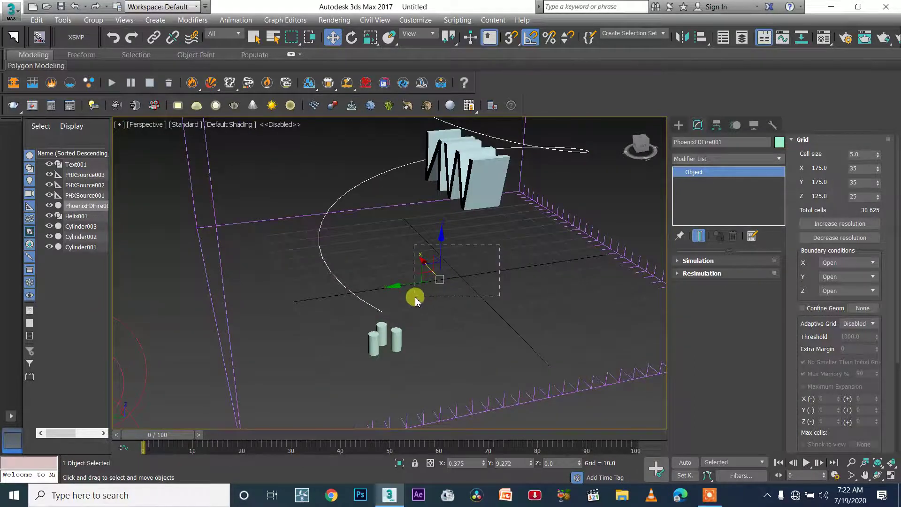
pyautogui.click(487, 342)
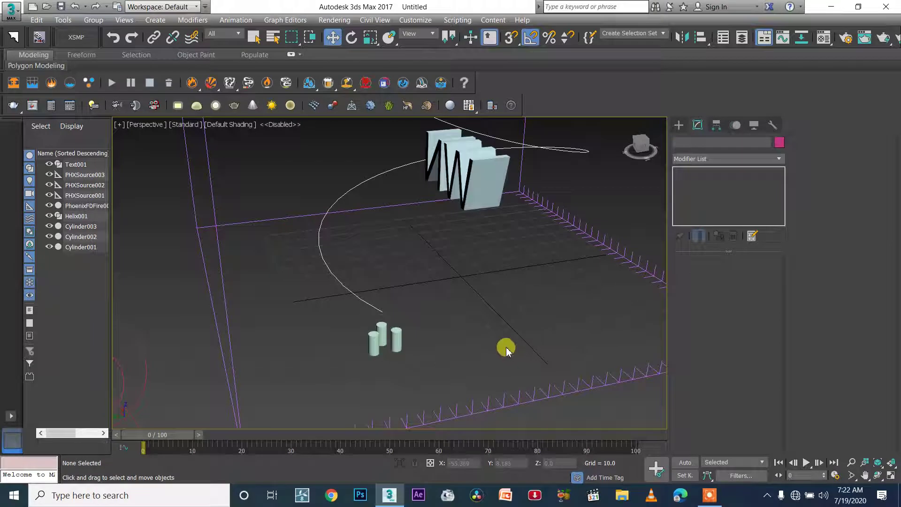
pyautogui.click(516, 403)
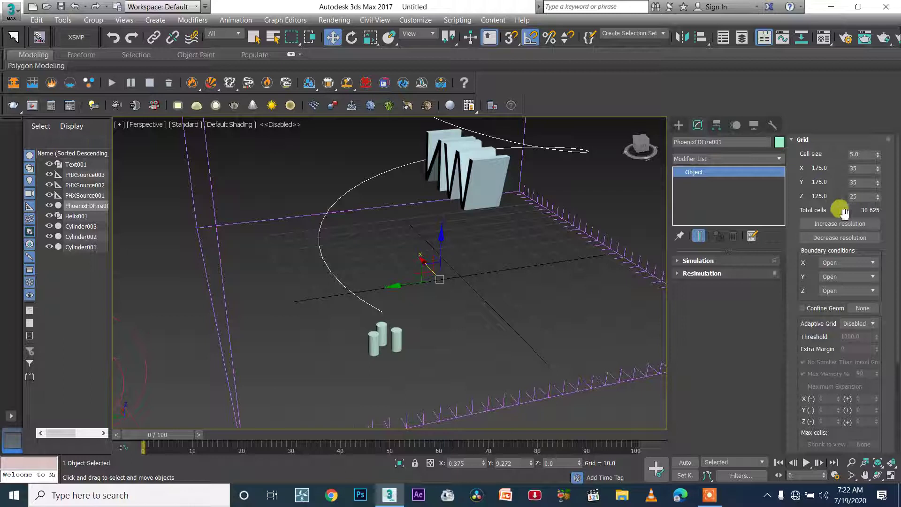
# Set the Conservation Quality to 16 in the simulator's Dynamics settings
pyautogui.click(804, 139)
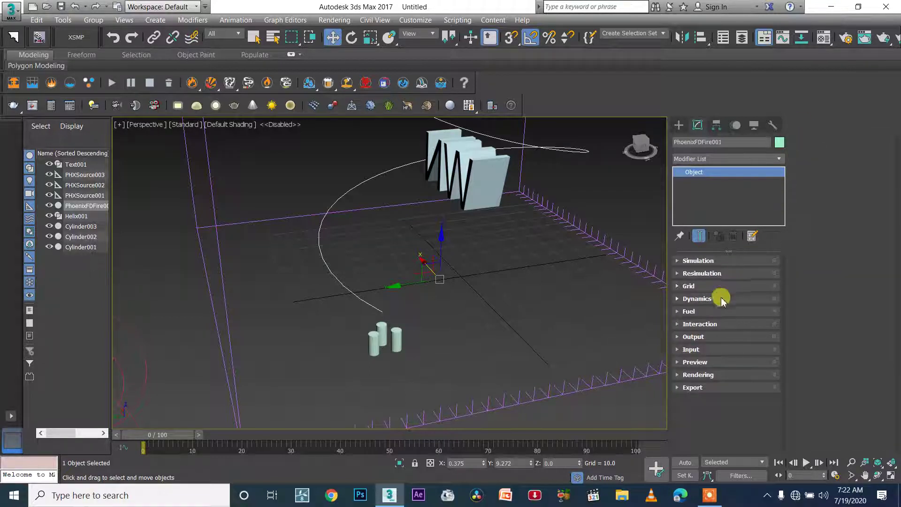
pyautogui.click(721, 300)
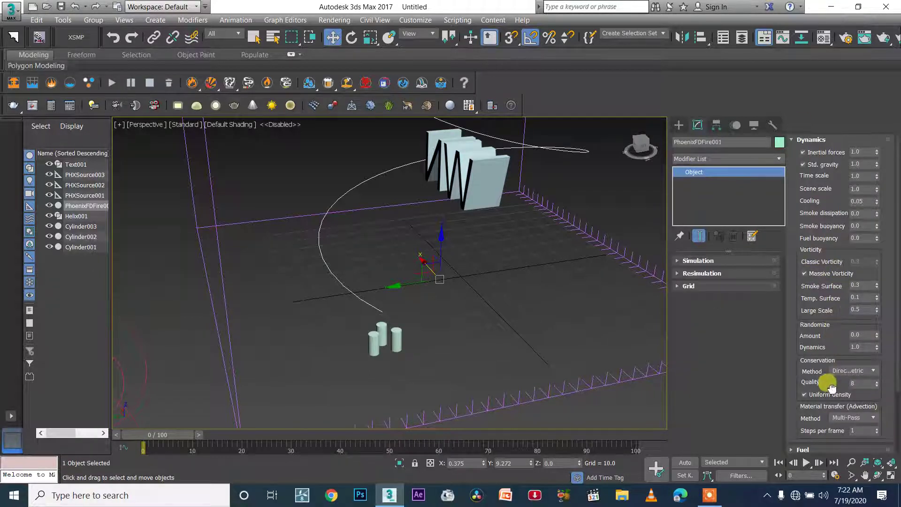
pyautogui.moveTo(831, 387); pyautogui.dragTo(831, 383)
pyautogui.click(869, 378)
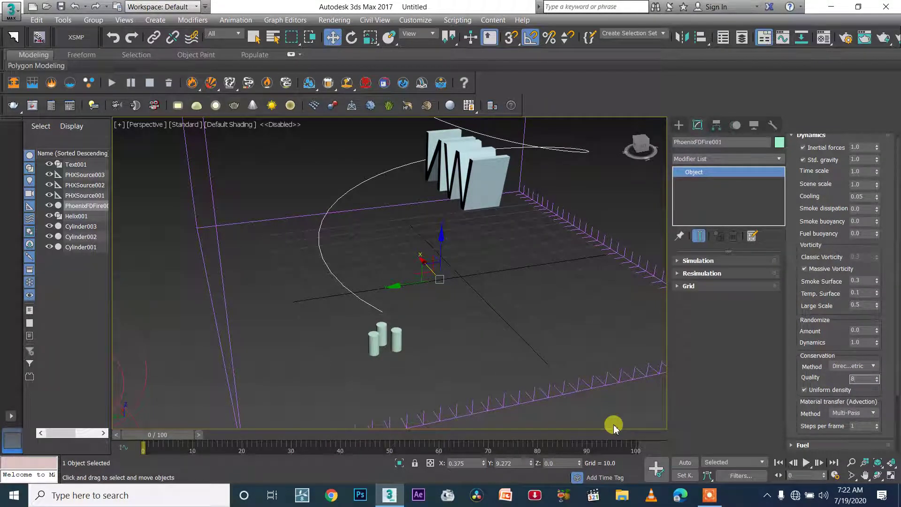
pyautogui.doubleClick(855, 379)
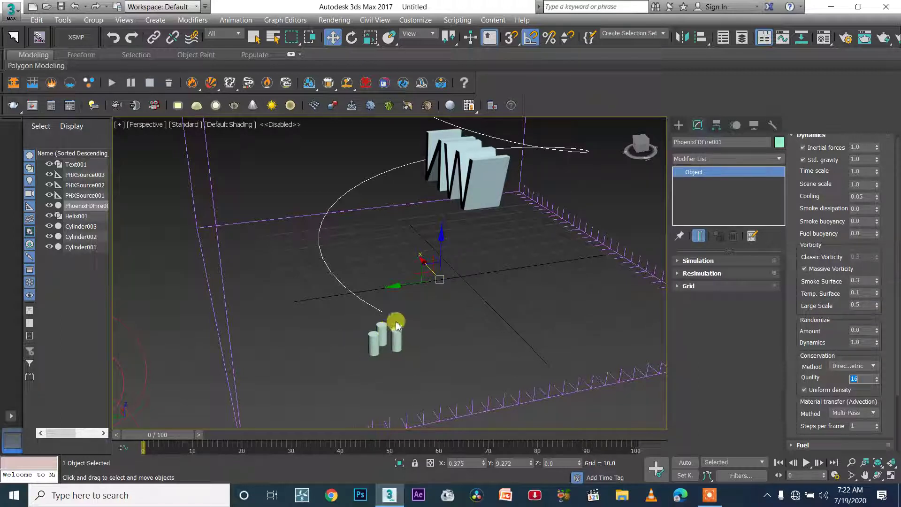
# Run the PhoenixFD simulation and halt it at about frame 35 to inspect the smoke
pyautogui.click(111, 83)
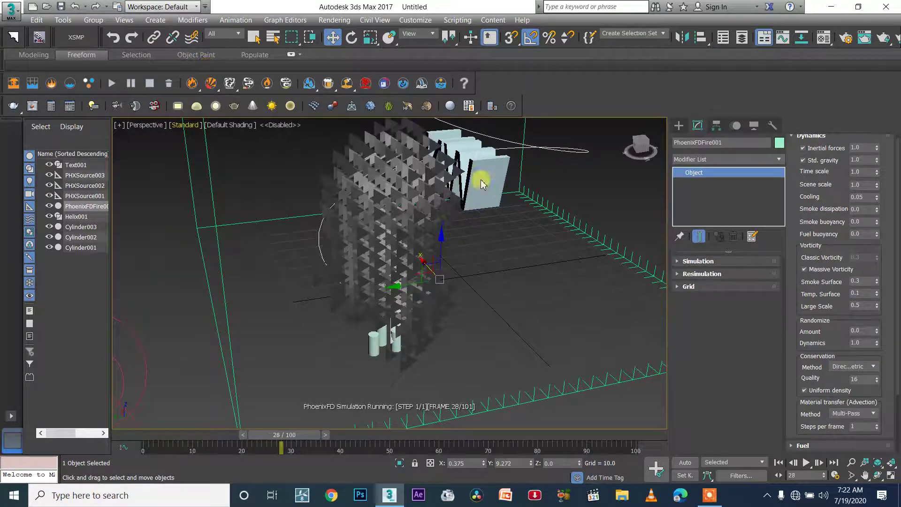
pyautogui.click(132, 84)
pyautogui.keyDown('alt'); pyautogui.moveTo(557, 263); pyautogui.dragTo(497, 261, button='middle'); pyautogui.keyUp('alt')
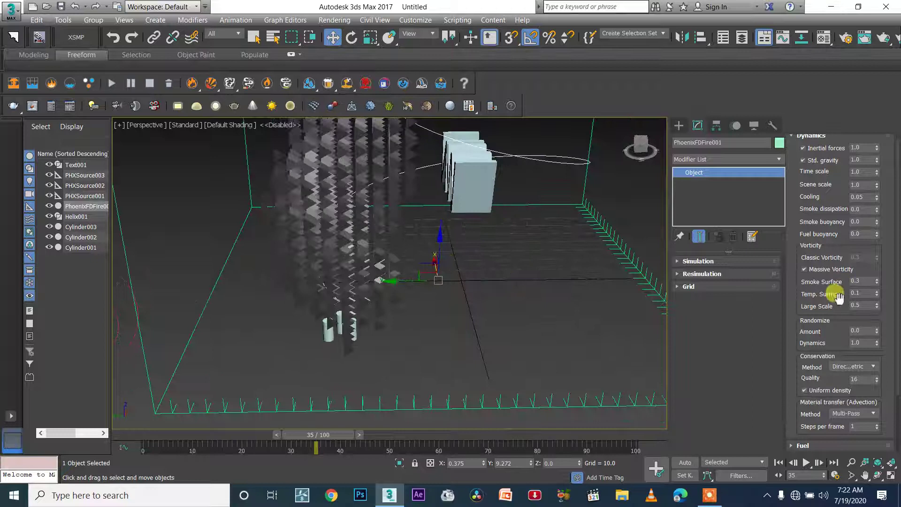
# Enable the simulator's GPU Preview in the viewport and check the smoke and its cell preview channels
pyautogui.click(810, 136)
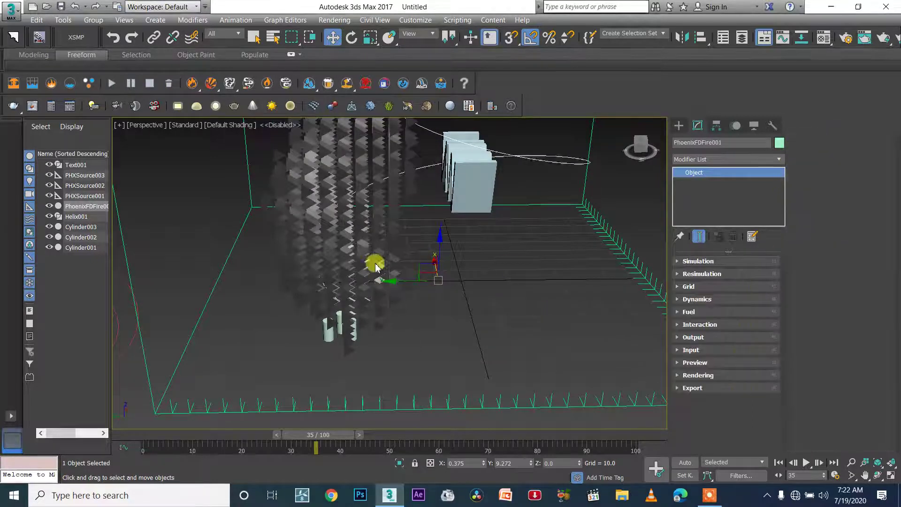
pyautogui.click(714, 363)
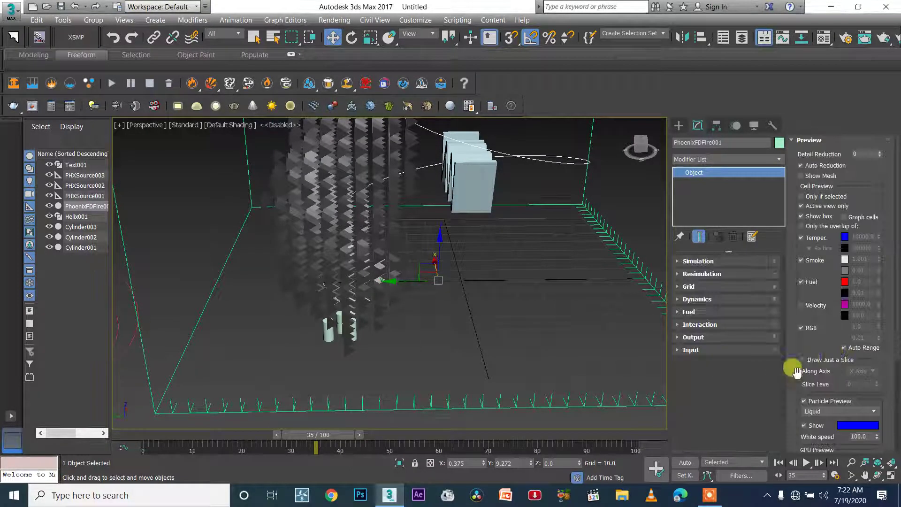
pyautogui.scroll(-2, 819, 365)
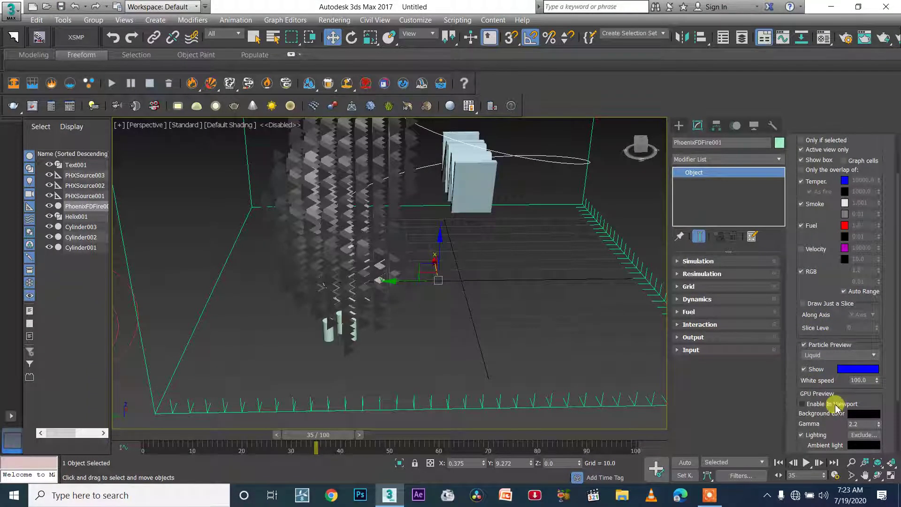
pyautogui.keyDown('alt'); pyautogui.moveTo(459, 281); pyautogui.dragTo(486, 278, button='middle'); pyautogui.keyUp('alt')
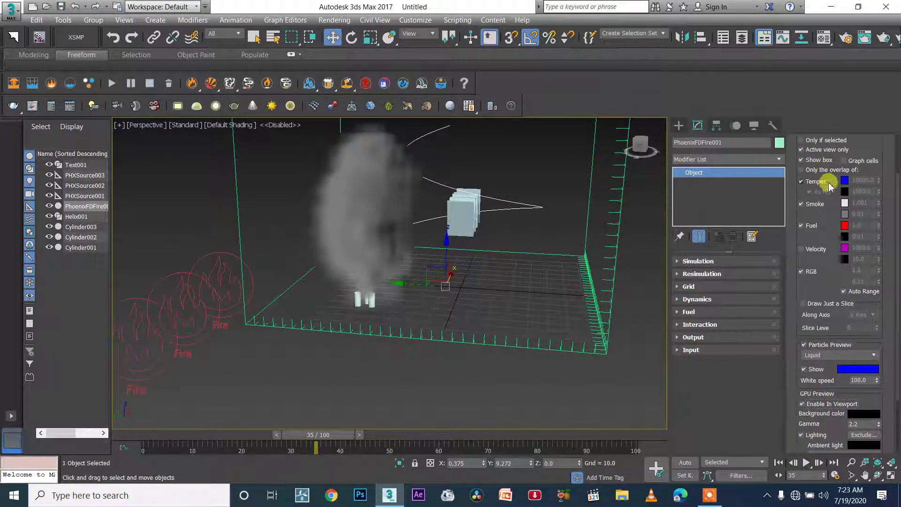
pyautogui.moveTo(826, 187); pyautogui.dragTo(827, 242)
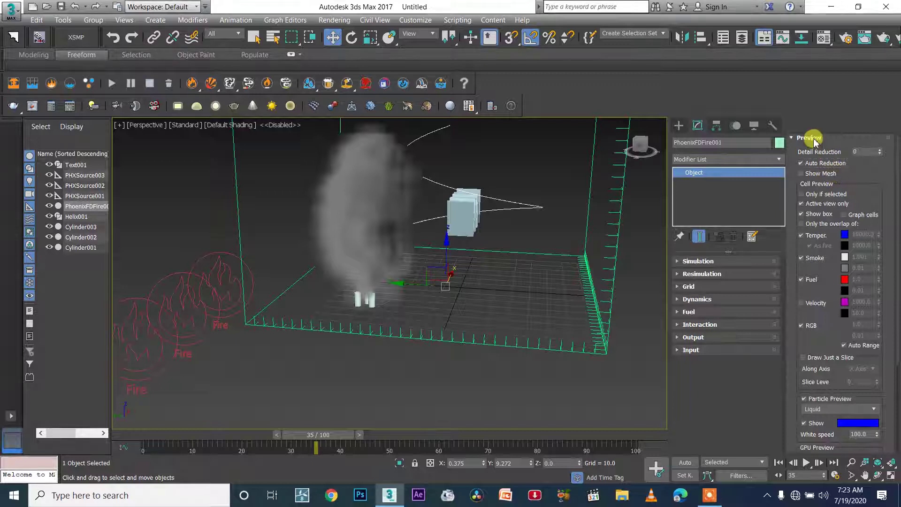
# Examine which grid channels are enabled in the simulator's output settings
pyautogui.click(813, 137)
pyautogui.click(722, 338)
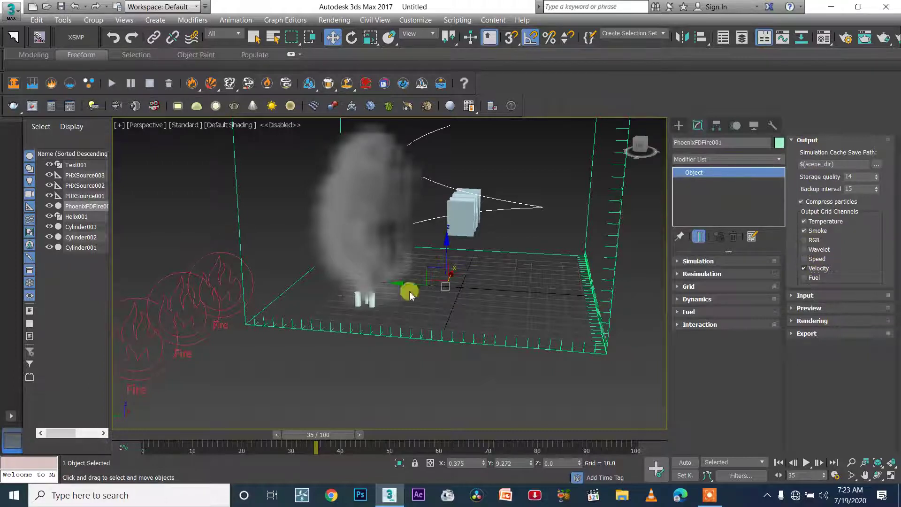
pyautogui.click(804, 140)
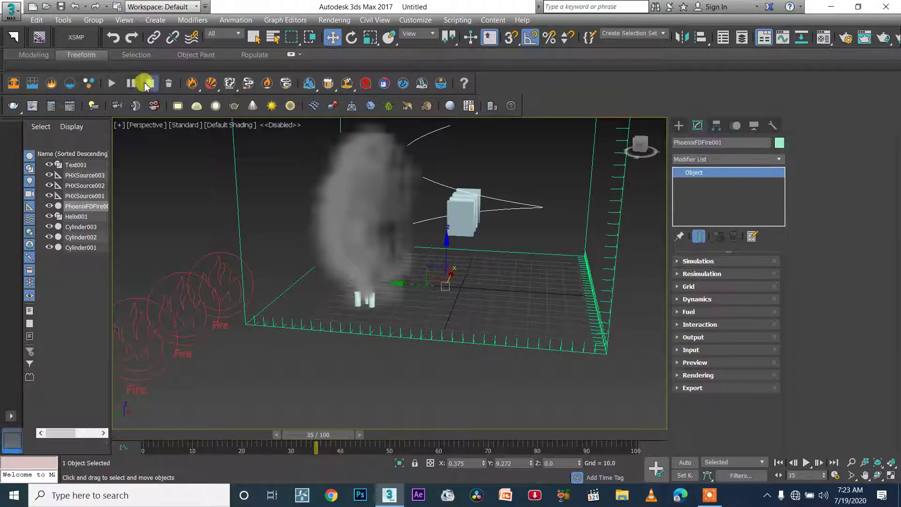
# Rerun the simulation to about frame 10, halt it and set the simulator grid's Cell size to 1.0
pyautogui.click(114, 83)
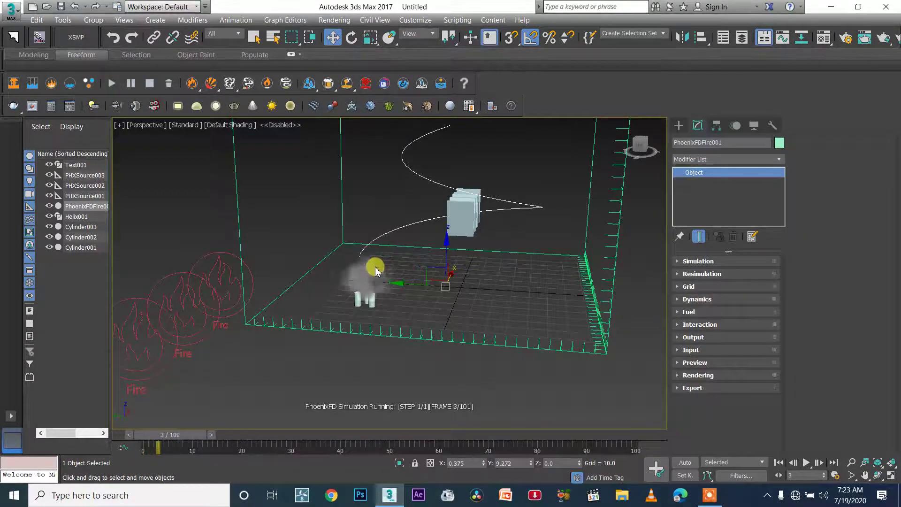
pyautogui.click(142, 86)
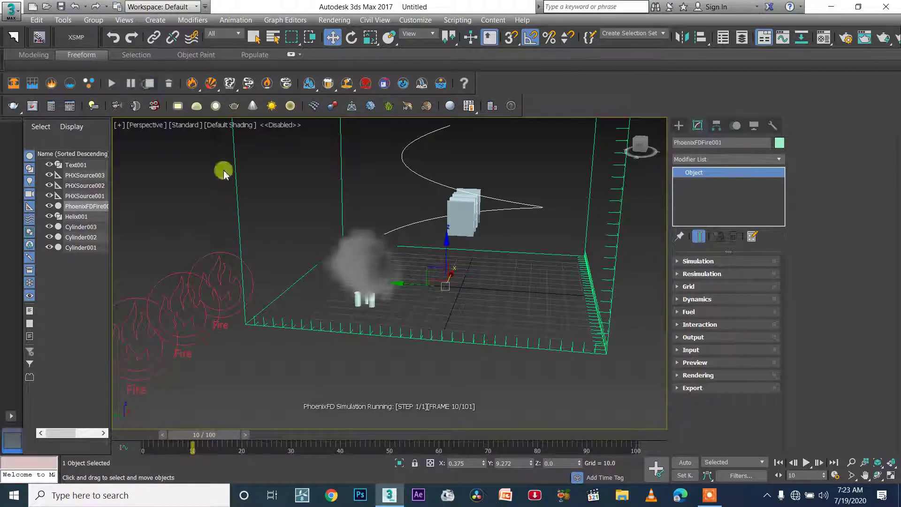
pyautogui.click(705, 291)
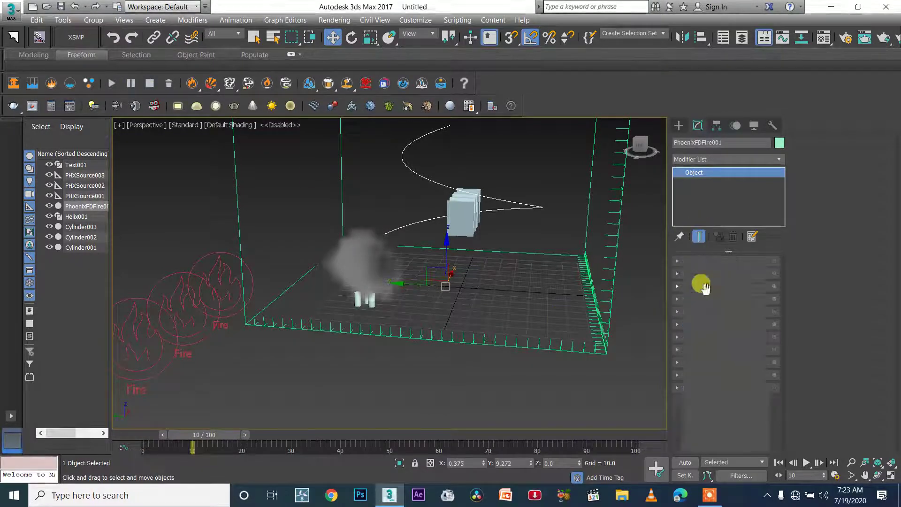
pyautogui.click(861, 158)
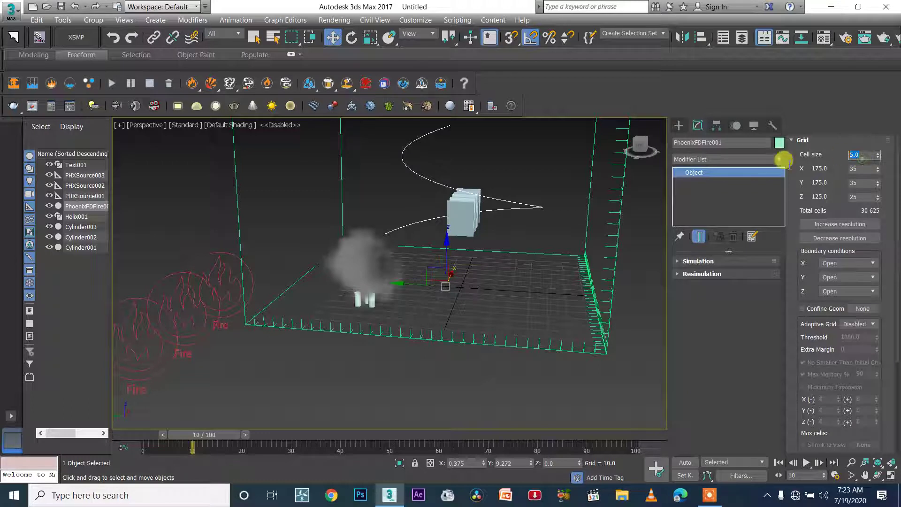
pyautogui.write('1')
pyautogui.press('Return')
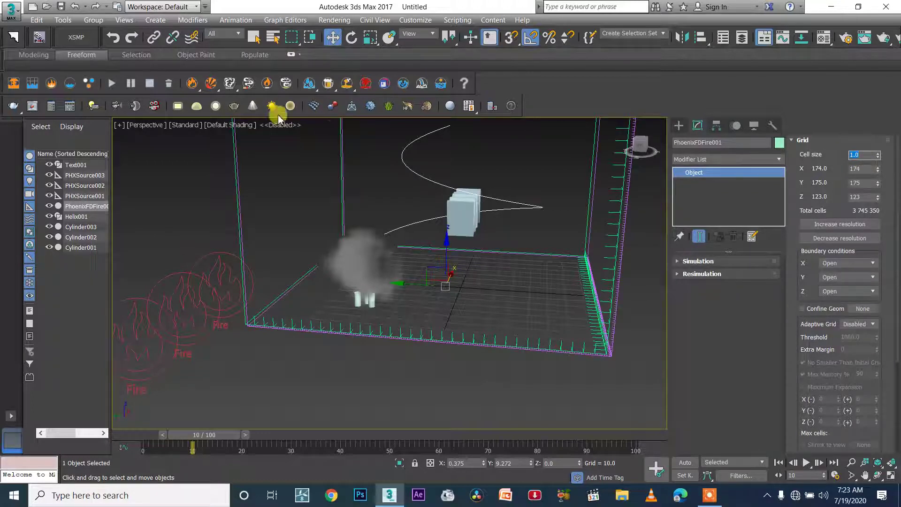
# Delete the simulator's cache files and run the PhoenixFD simulation again to about frame 4
pyautogui.click(168, 83)
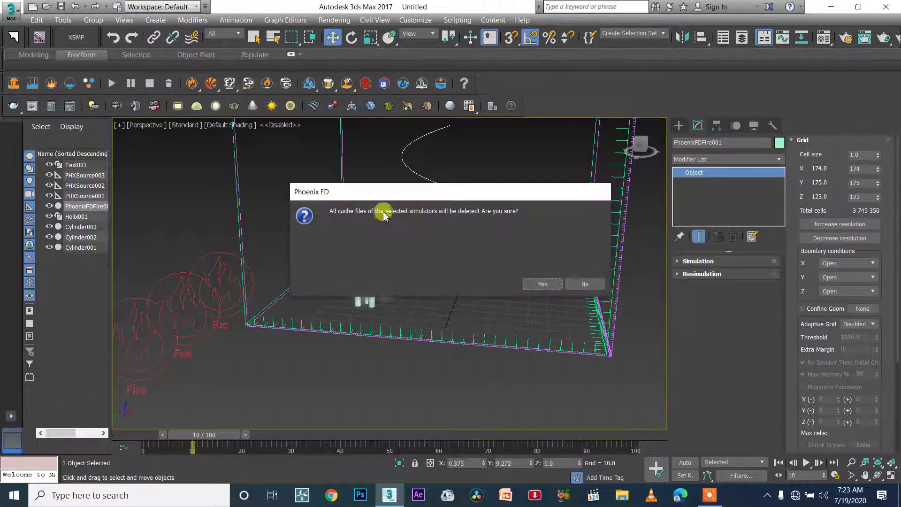
pyautogui.click(526, 278)
pyautogui.click(111, 83)
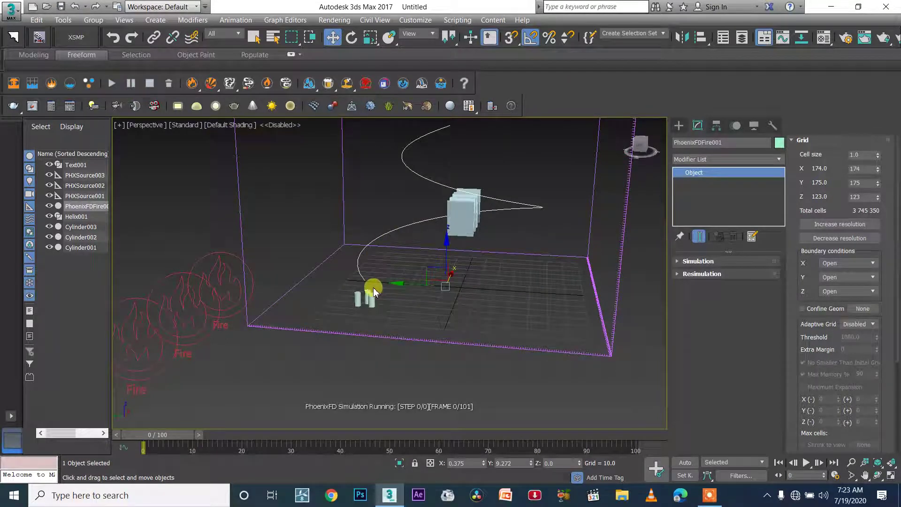
pyautogui.scroll(2, 366, 295)
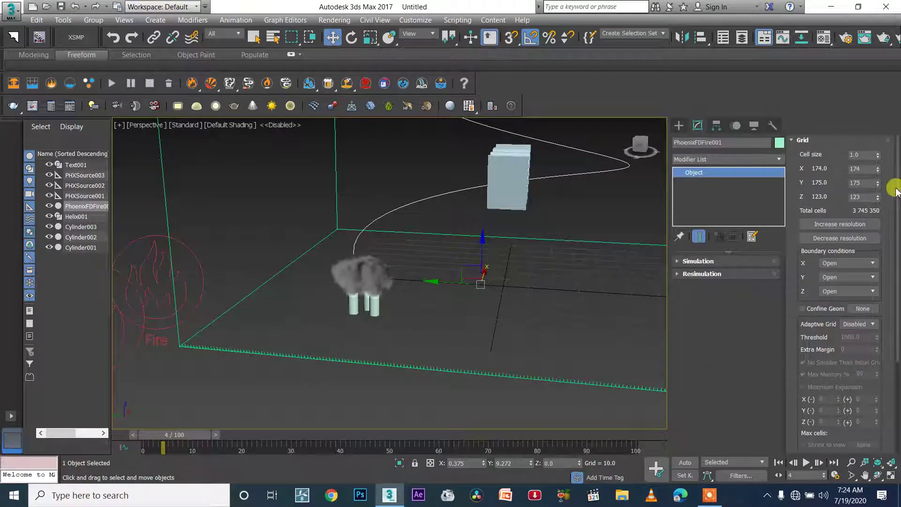
# Base the simulator's Smoke color on RGB in the Volumetric Render Settings and move the dialog away from the smoke
pyautogui.scroll(-5, 895, 191)
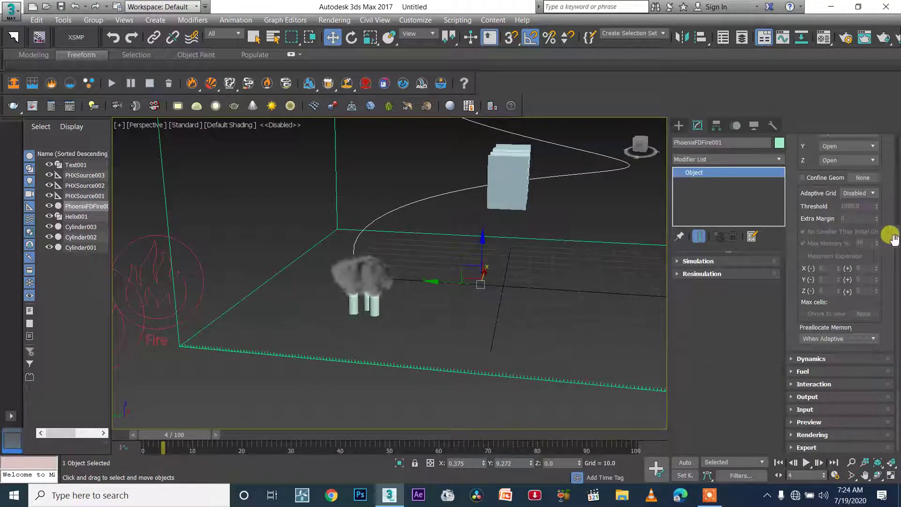
pyautogui.scroll(5, 894, 239)
pyautogui.click(833, 138)
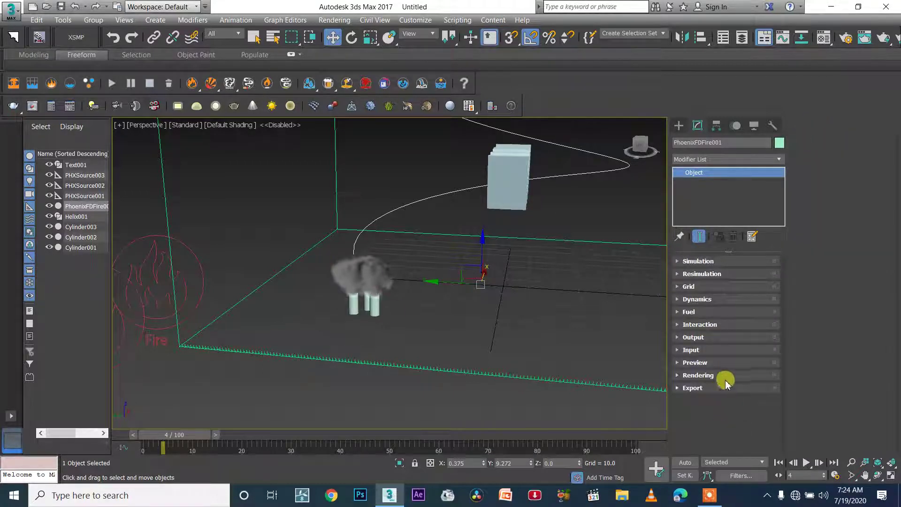
pyautogui.click(711, 375)
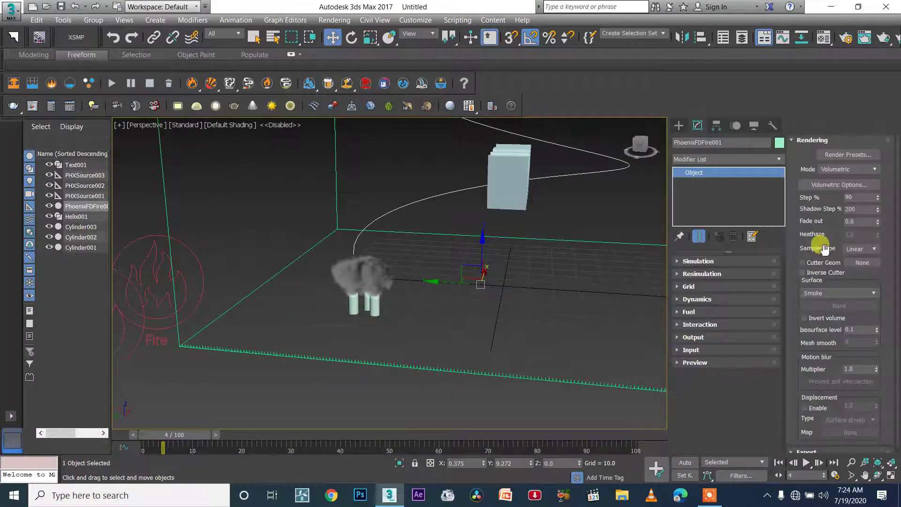
pyautogui.click(828, 188)
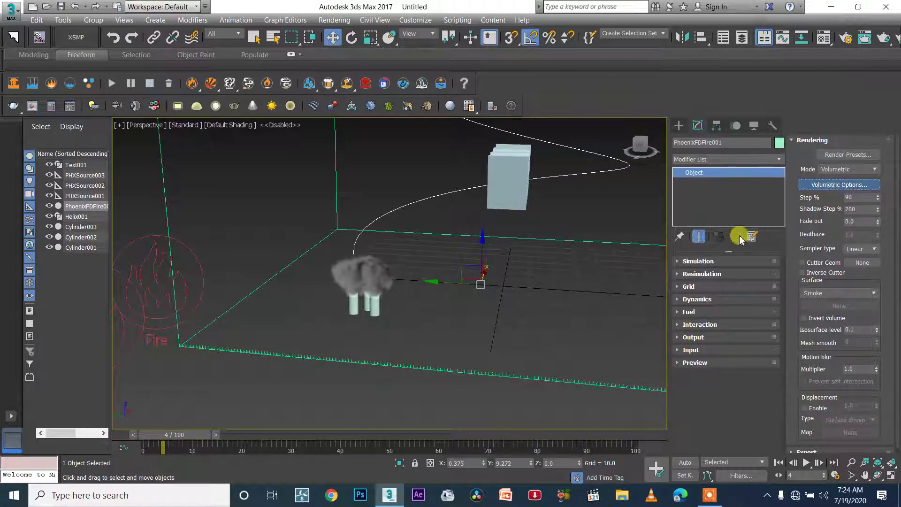
pyautogui.click(148, 148)
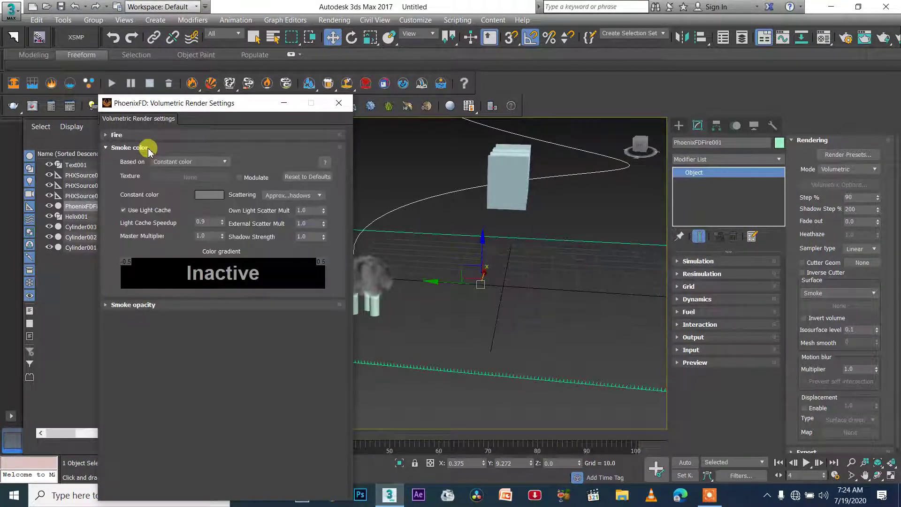
pyautogui.click(177, 161)
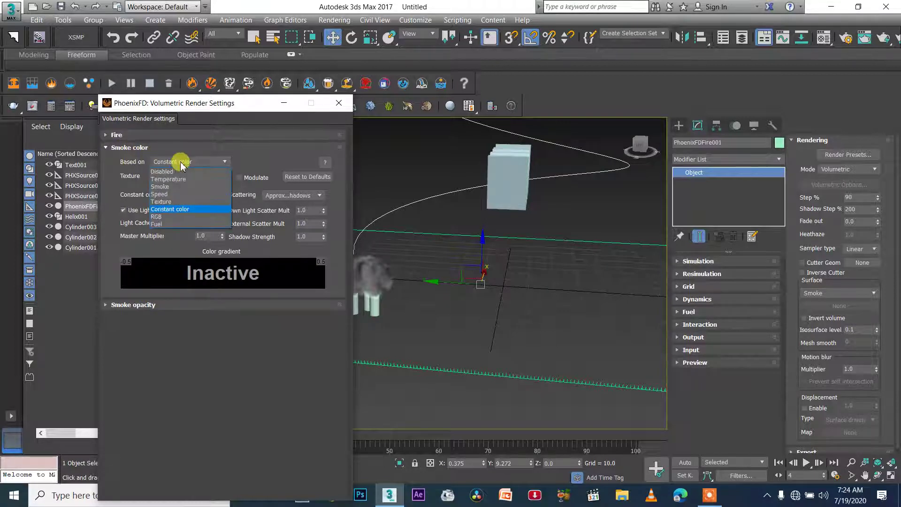
pyautogui.click(180, 216)
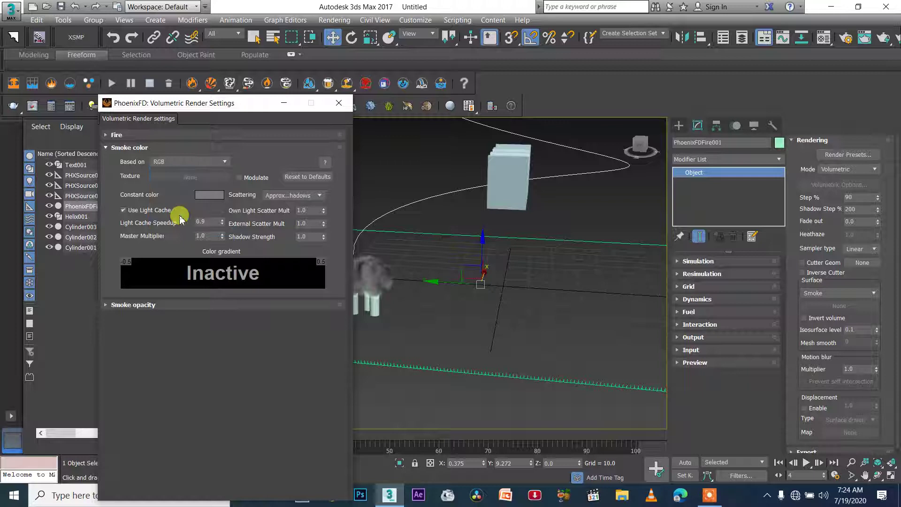
pyautogui.moveTo(257, 108); pyautogui.dragTo(627, 72)
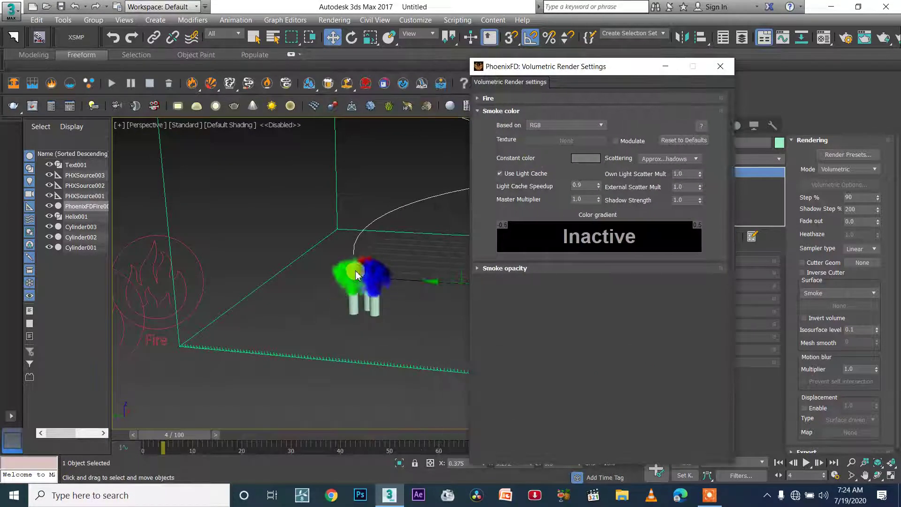
# Base the Smoke opacity on Simple Smoke and set the Simple Smoke Opacity to 0.65
pyautogui.scroll(3, 357, 274)
pyautogui.moveTo(307, 294); pyautogui.dragTo(223, 312, button='middle')
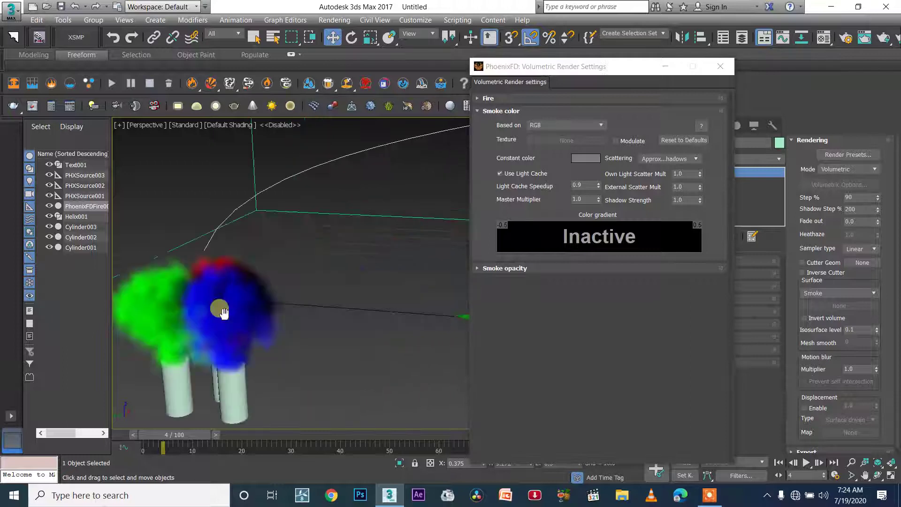
pyautogui.moveTo(369, 288); pyautogui.dragTo(348, 273, button='middle')
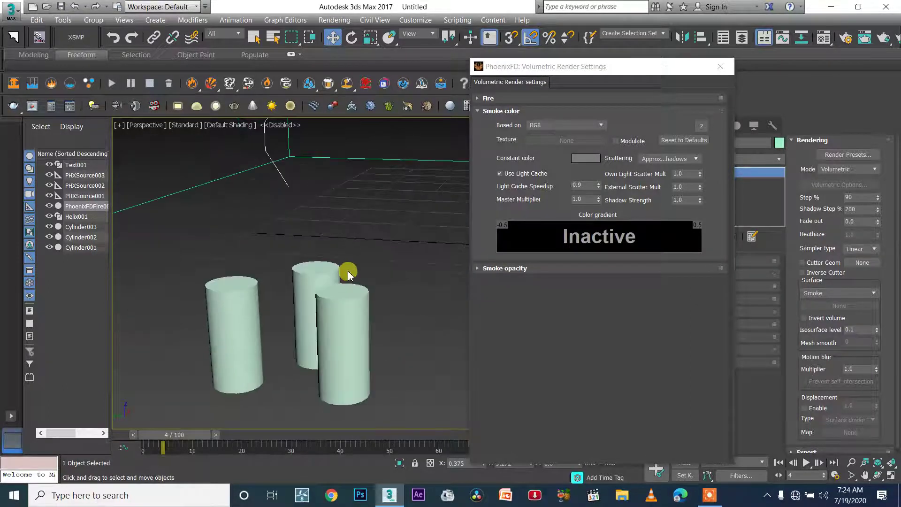
pyautogui.scroll(-4, 348, 274)
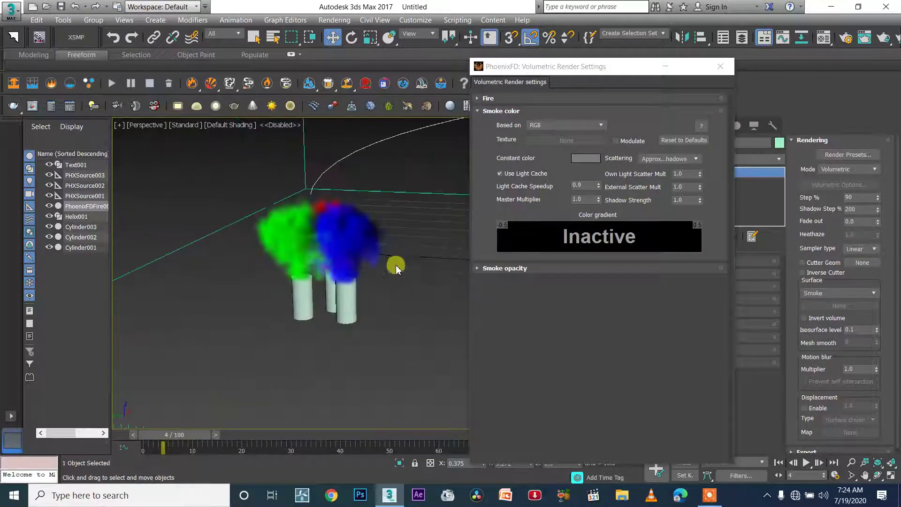
pyautogui.click(541, 271)
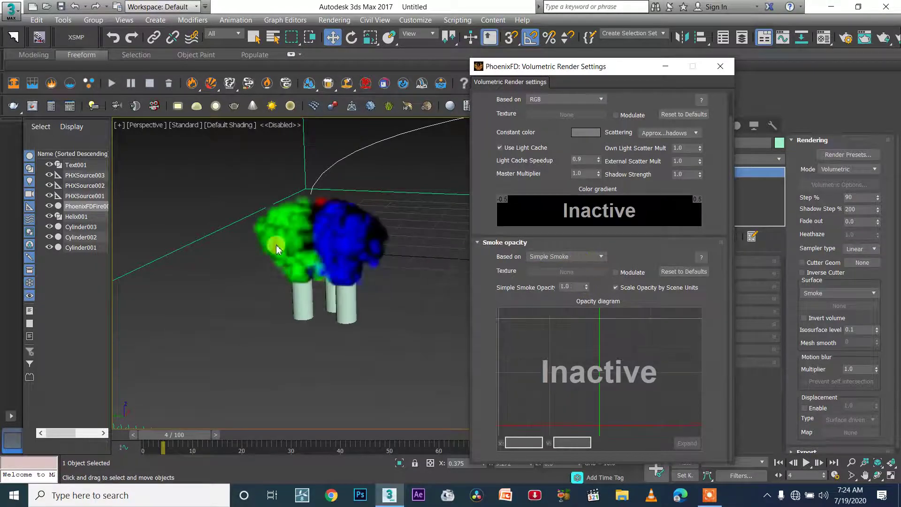
pyautogui.scroll(3, 272, 238)
pyautogui.scroll(-4, 326, 246)
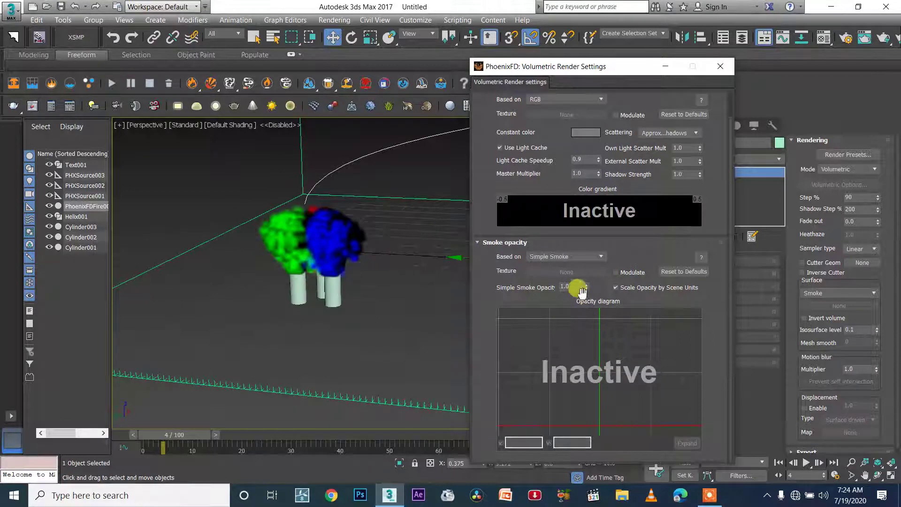
pyautogui.moveTo(587, 292); pyautogui.dragTo(583, 328)
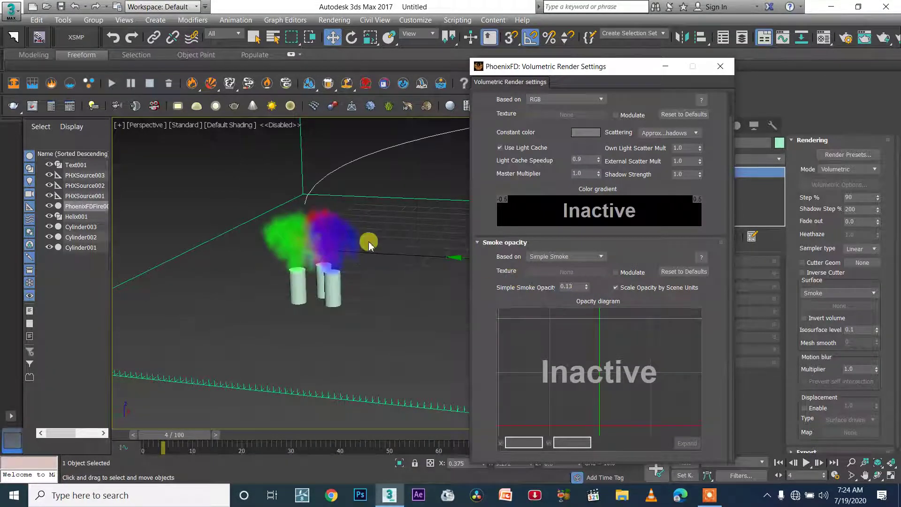
pyautogui.scroll(3, 291, 240)
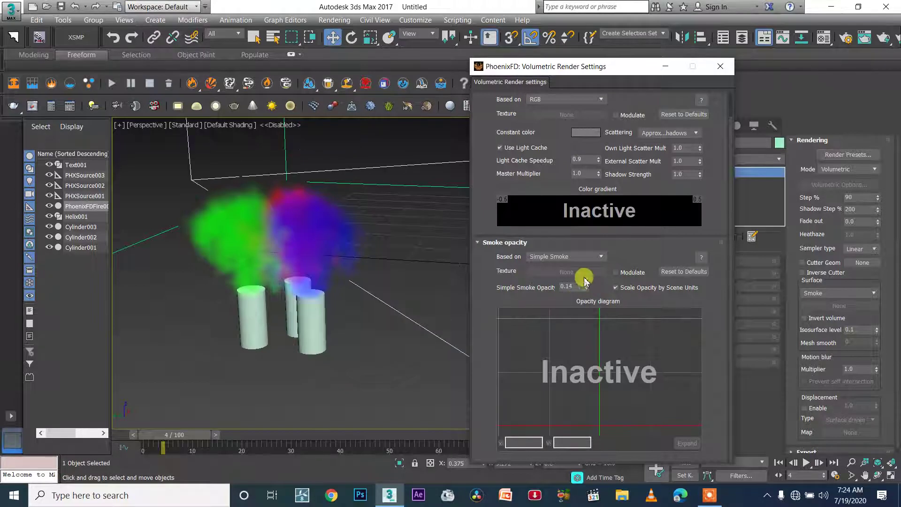
pyautogui.moveTo(586, 272)
pyautogui.mouseDown()
pyautogui.moveTo(307, 217)
pyautogui.moveTo(525, 312)
pyautogui.moveTo(568, 284)
pyautogui.moveTo(582, 287)
pyautogui.mouseUp()
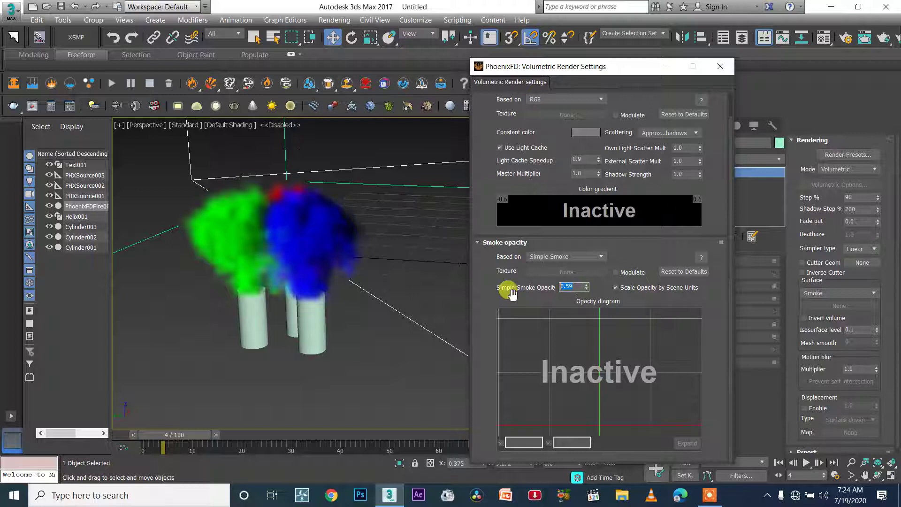
pyautogui.write('0.')
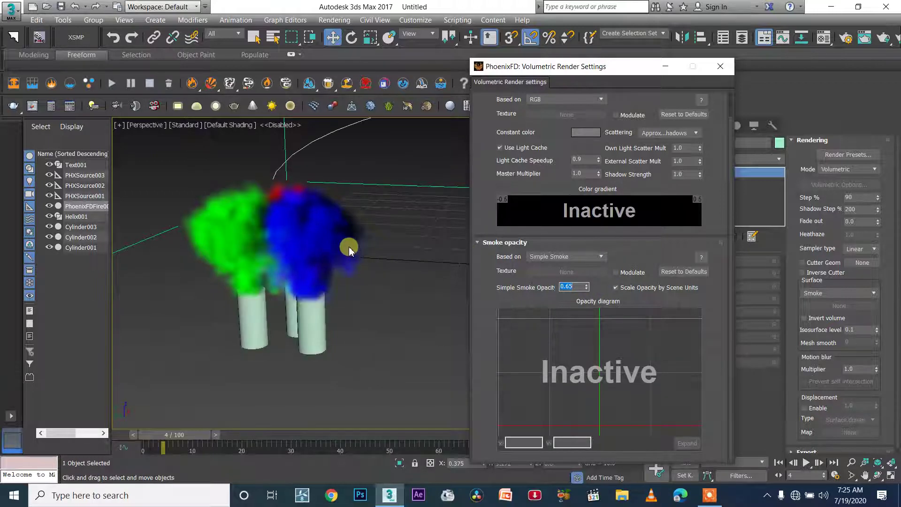
# Create a PhoenixFD FollowPath helper on the ground outside the simulator grid
pyautogui.click(353, 307)
pyautogui.scroll(-5, 349, 306)
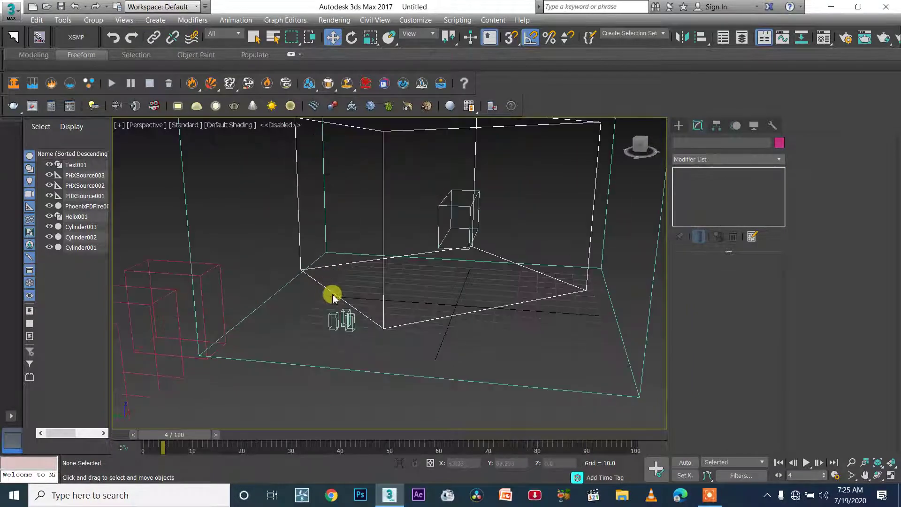
pyautogui.scroll(2, 334, 296)
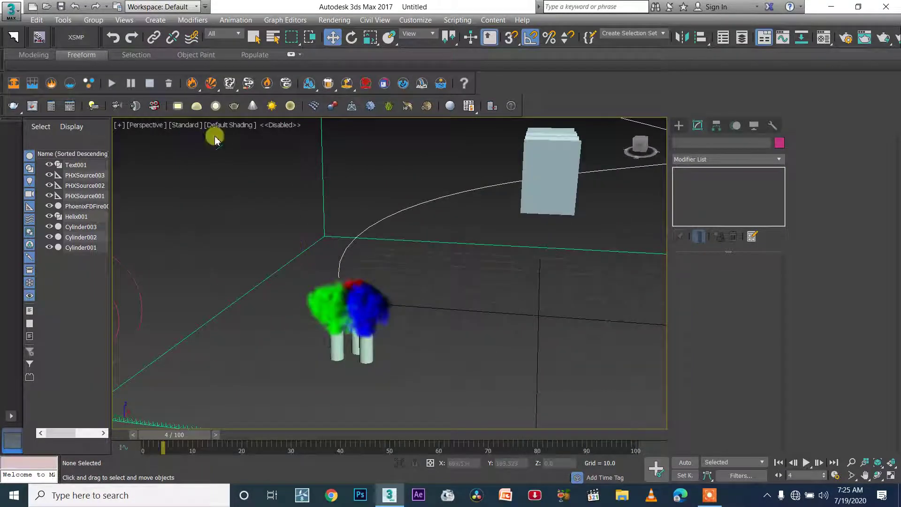
pyautogui.keyDown('alt'); pyautogui.moveTo(419, 344); pyautogui.dragTo(380, 287, button='middle'); pyautogui.keyUp('alt')
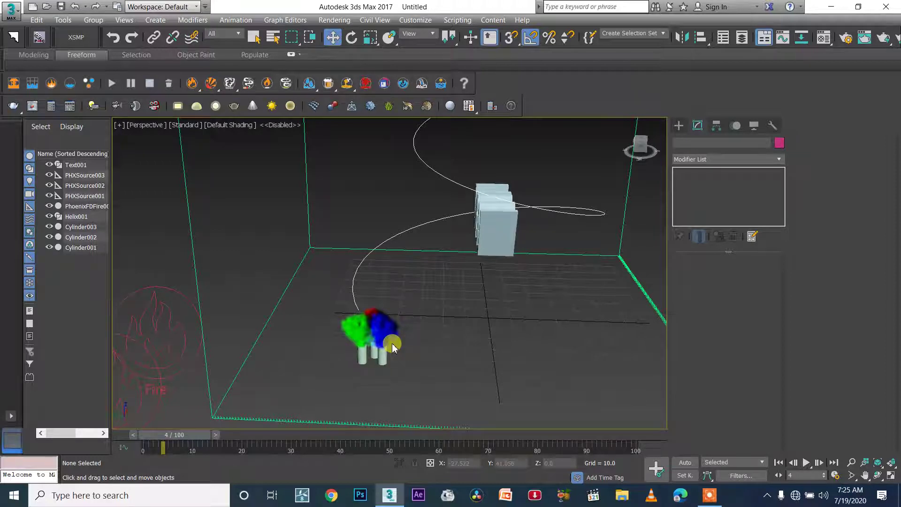
pyautogui.click(678, 126)
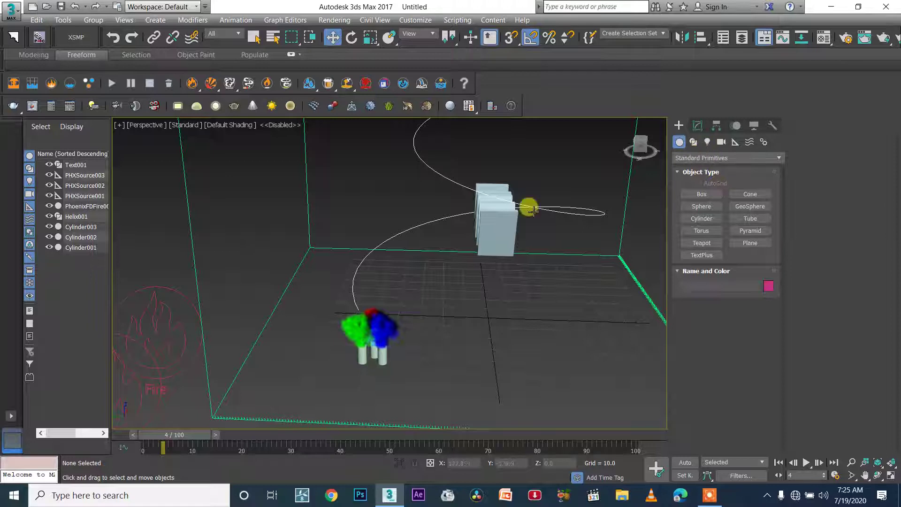
pyautogui.click(735, 142)
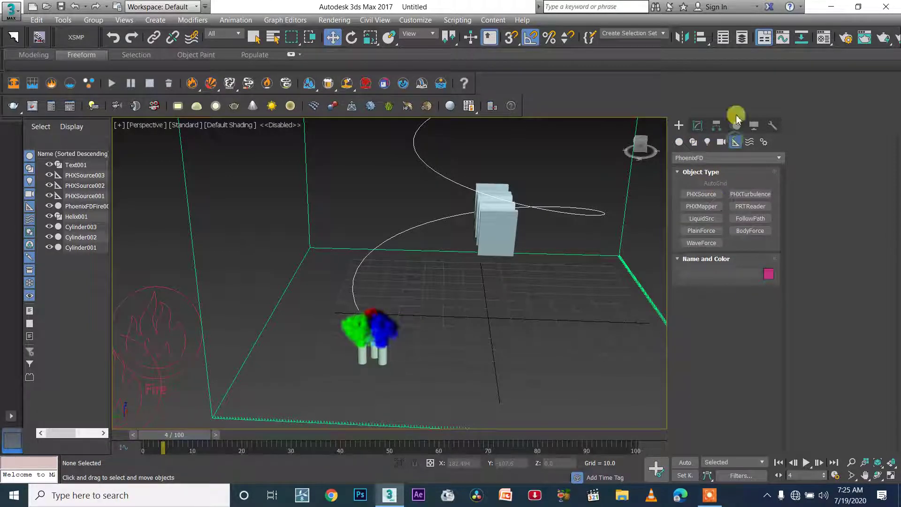
pyautogui.click(769, 218)
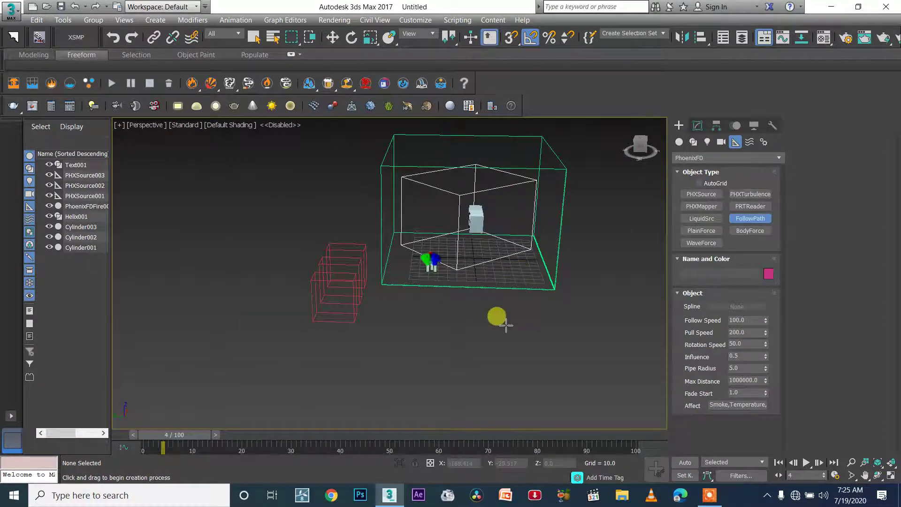
pyautogui.moveTo(500, 318); pyautogui.dragTo(509, 329)
pyautogui.scroll(2, 450, 257)
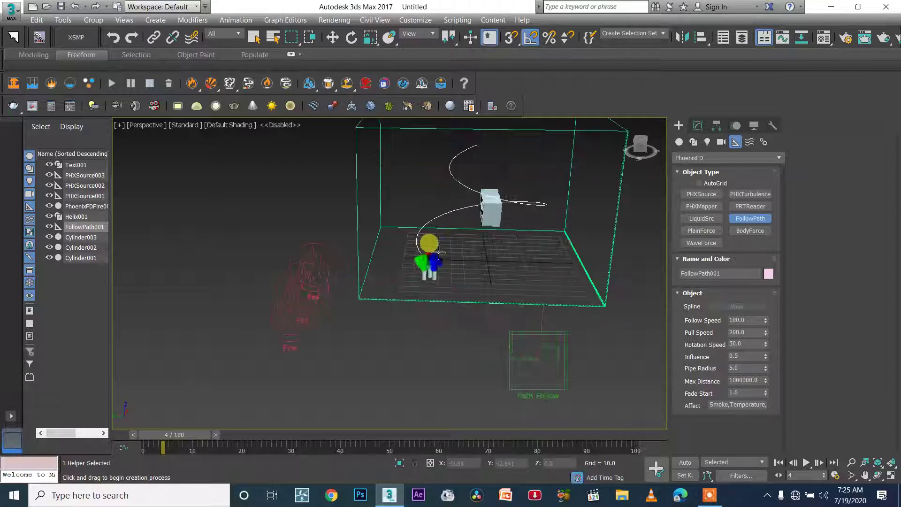
# Assign Helix001 as the FollowPath helper's Spline
pyautogui.click(701, 127)
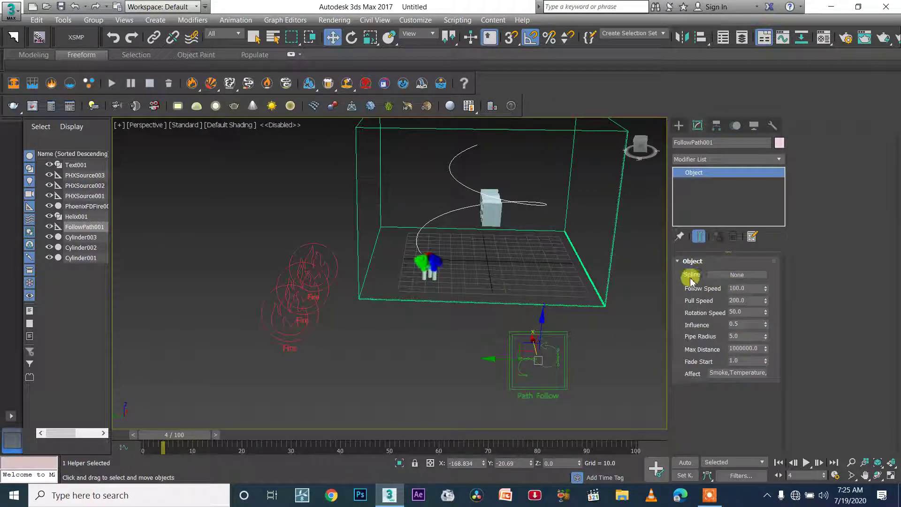
pyautogui.click(723, 275)
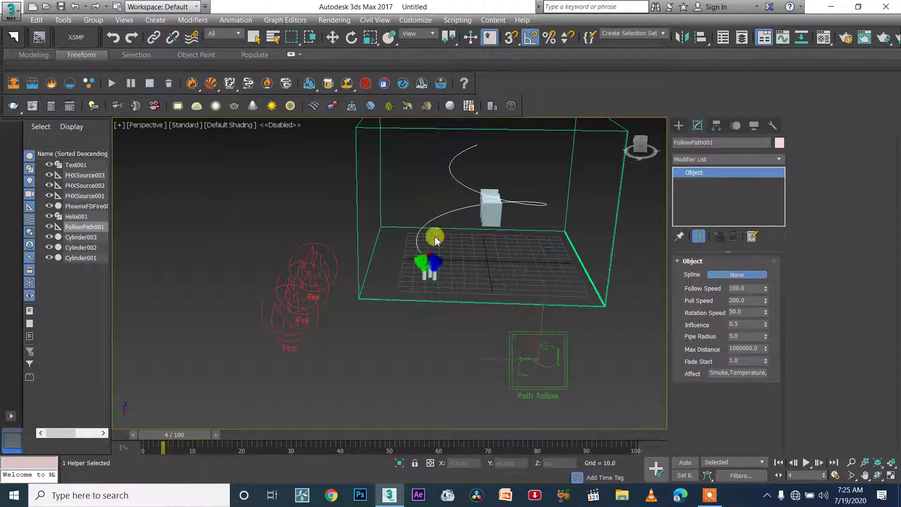
pyautogui.click(442, 213)
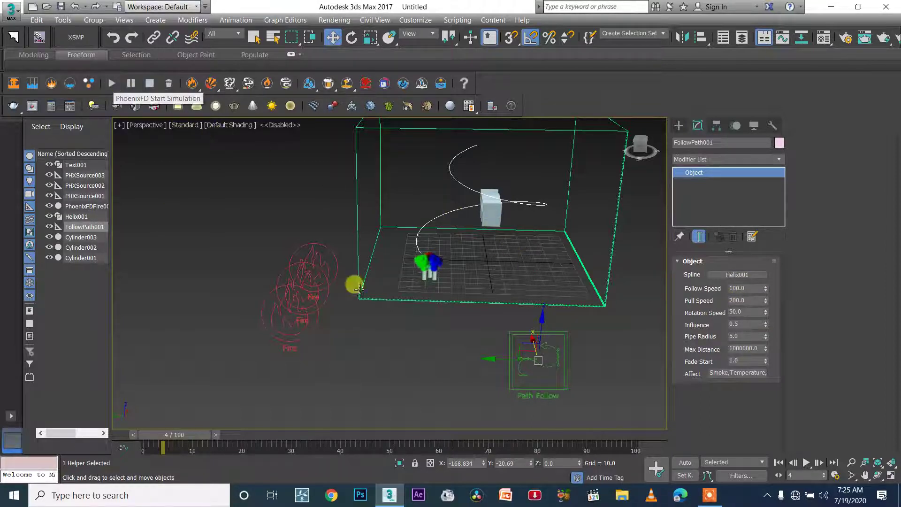
# Decrease the PhoenixFD simulator's grid resolution to a cell size of 2.441
pyautogui.scroll(4, 426, 268)
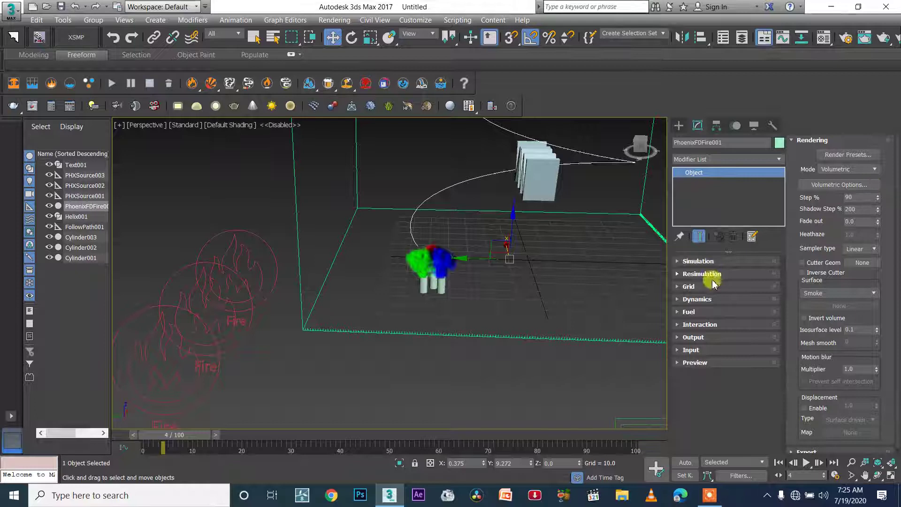
pyautogui.click(805, 140)
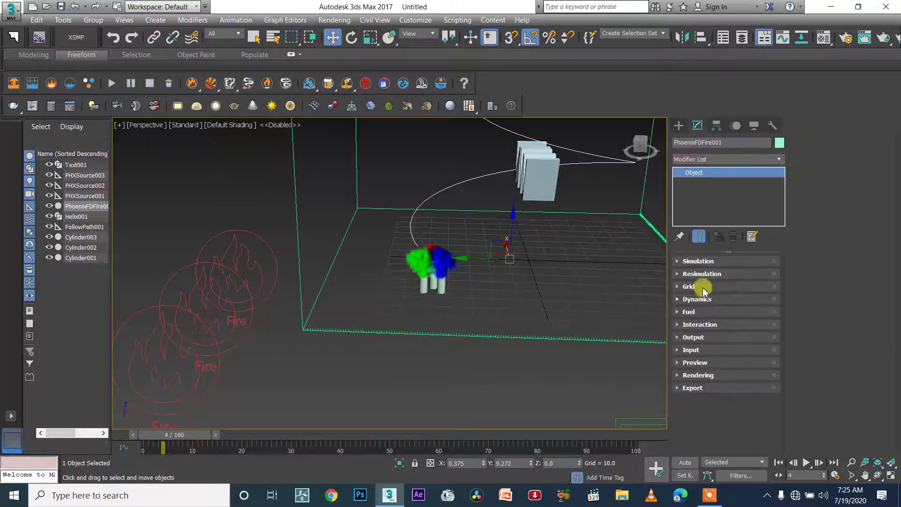
pyautogui.click(688, 286)
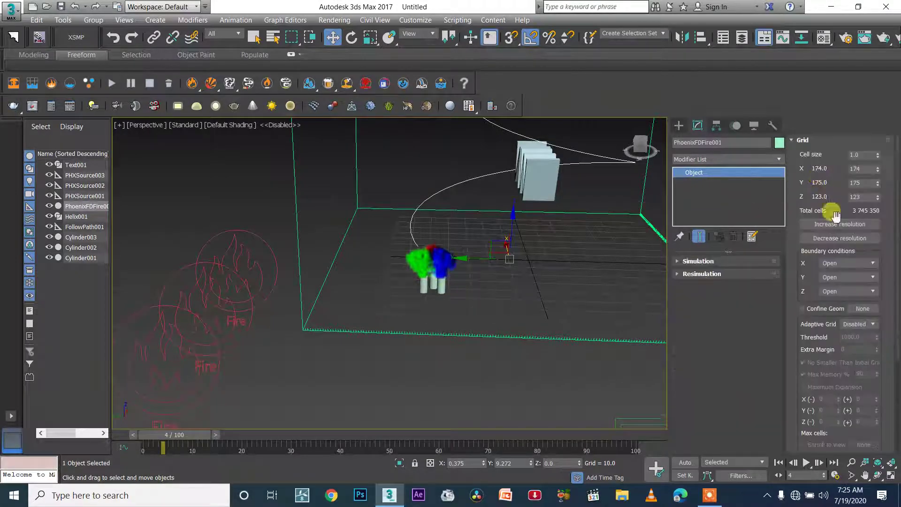
pyautogui.click(839, 239)
pyautogui.click(839, 238)
pyautogui.click(838, 237)
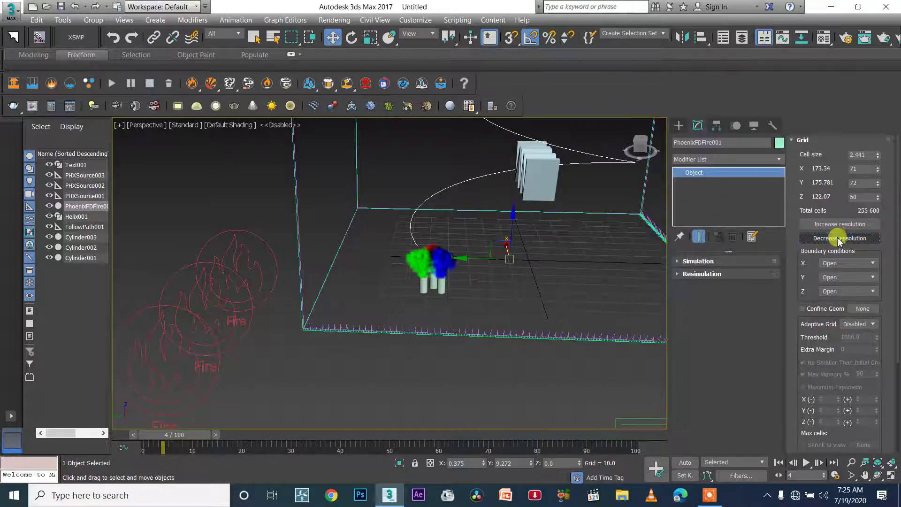
pyautogui.click(837, 237)
# Clear the cached simulation, rerun it at the lower resolution and inspect the smoke rising from the cylinders
pyautogui.click(168, 83)
pyautogui.click(534, 283)
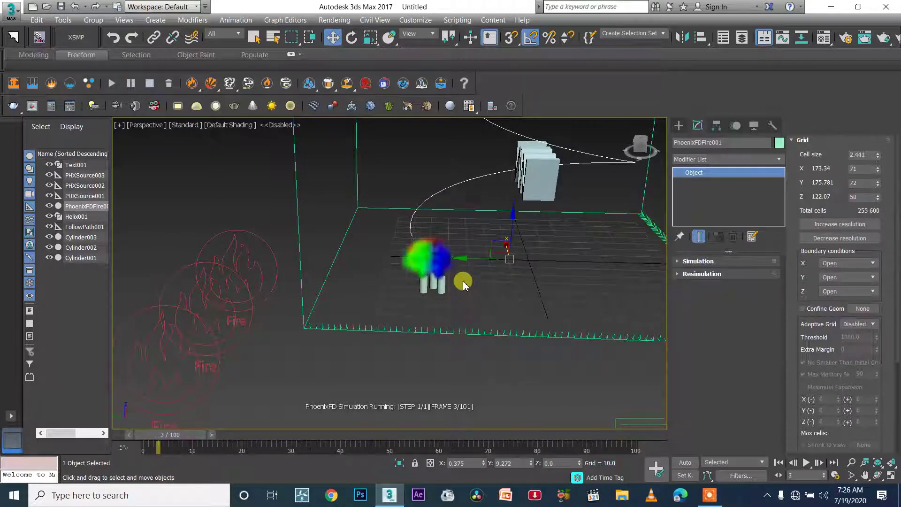
pyautogui.keyDown('alt'); pyautogui.moveTo(465, 261); pyautogui.dragTo(440, 252, button='middle'); pyautogui.keyUp('alt')
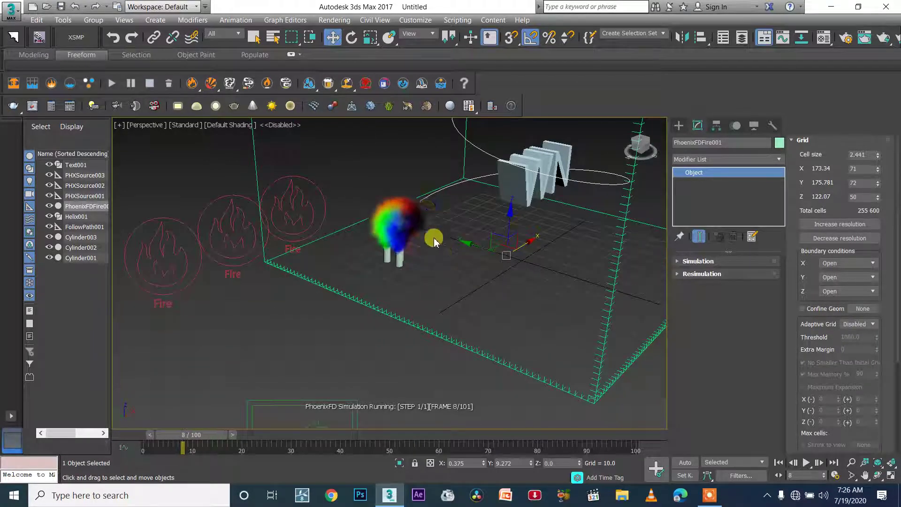
pyautogui.scroll(3, 446, 265)
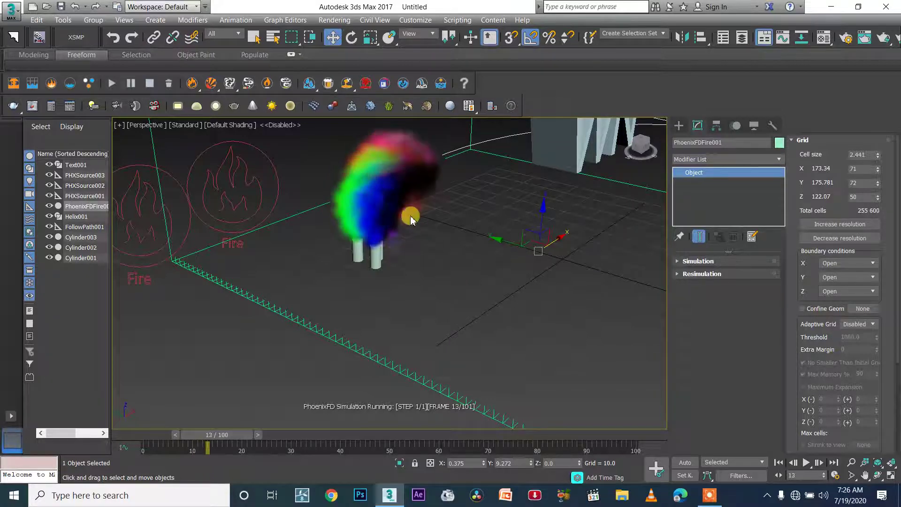
pyautogui.scroll(-4, 442, 261)
pyautogui.scroll(1, 448, 256)
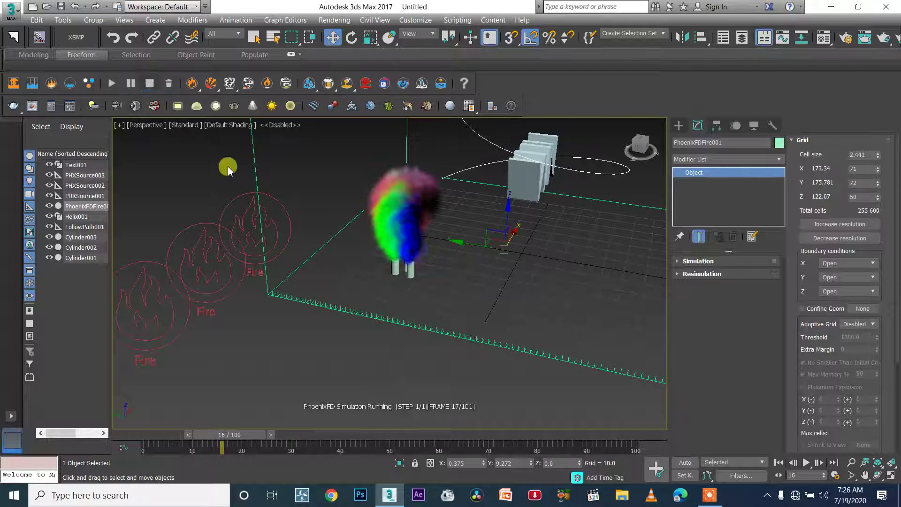
# Select the FollowPath helper and review its Follow Speed, Pull Speed, Rotation Speed and Influence settings against the simulated smoke
pyautogui.scroll(-2, 529, 297)
pyautogui.moveTo(417, 384); pyautogui.dragTo(479, 338, button='middle')
pyautogui.click(479, 343)
pyautogui.click(480, 343)
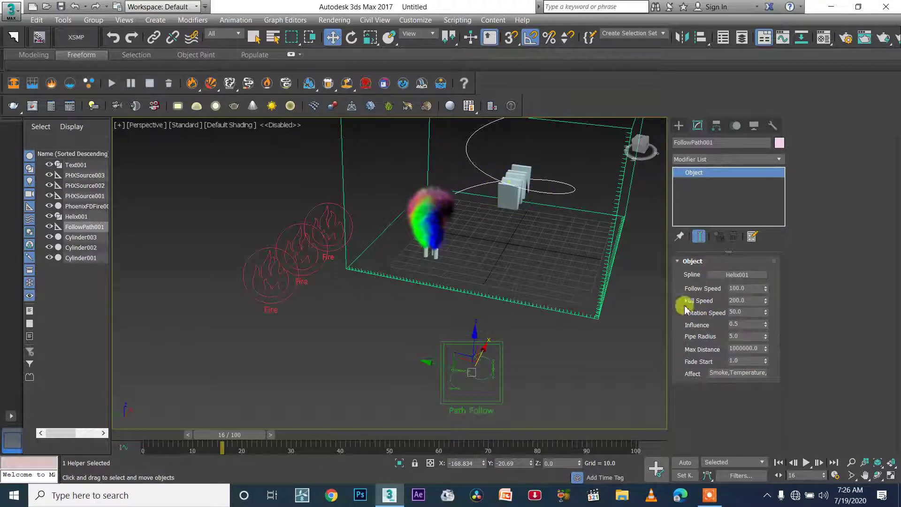
pyautogui.click(748, 287)
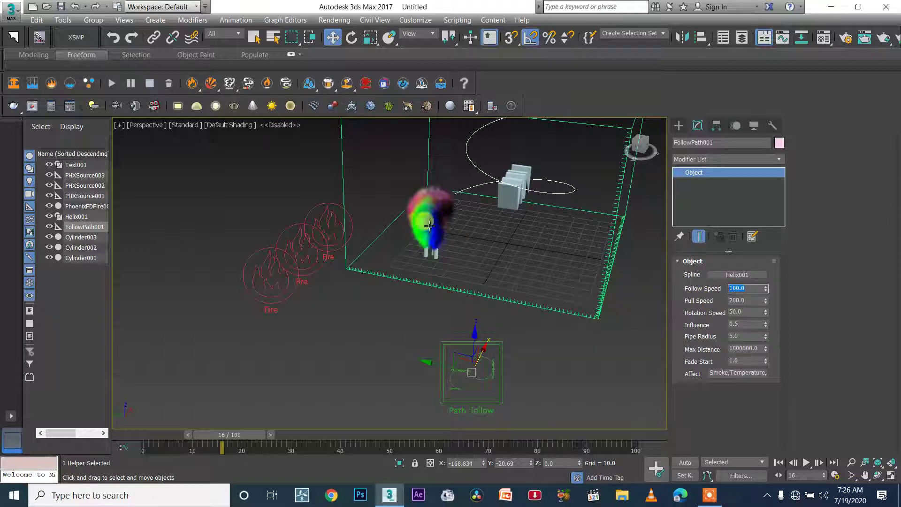
pyautogui.click(746, 299)
pyautogui.click(746, 311)
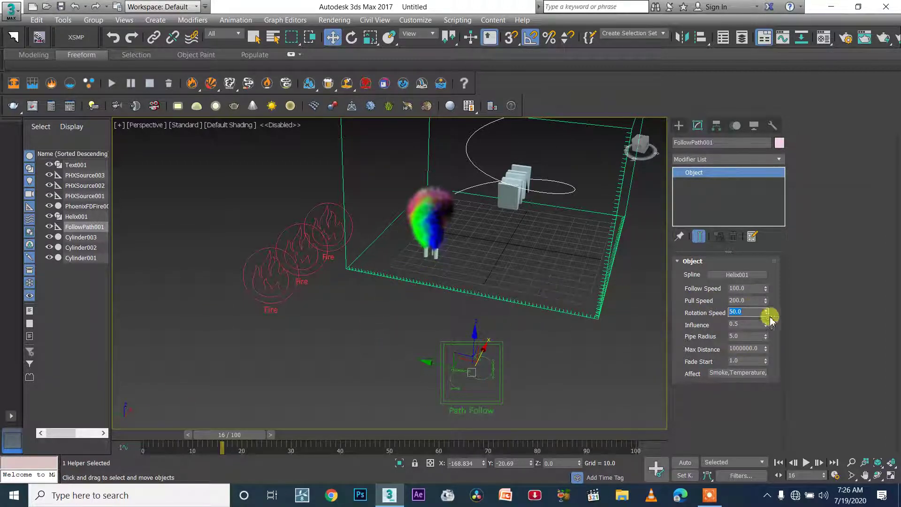
pyautogui.click(748, 310)
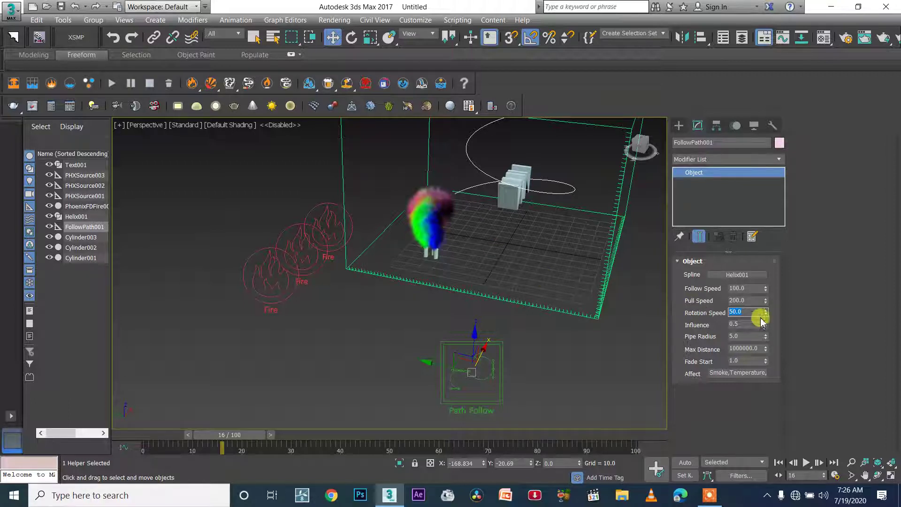
pyautogui.click(747, 312)
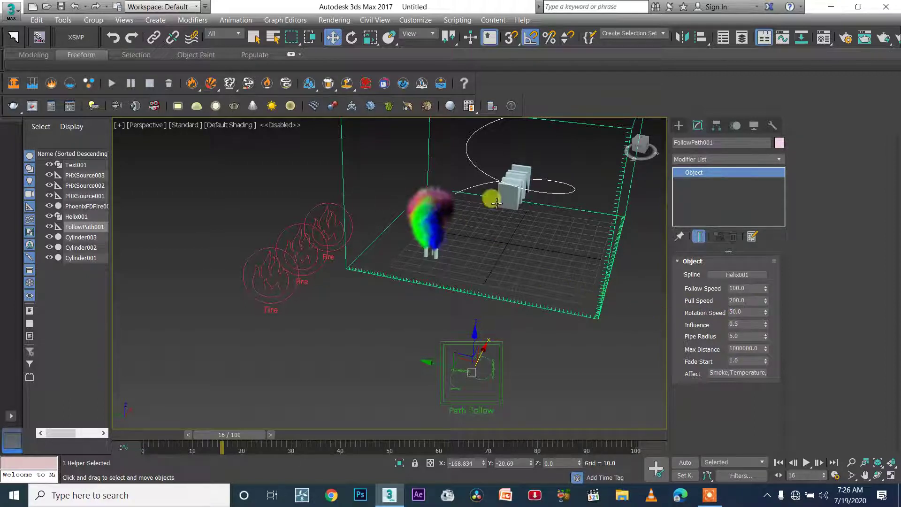
pyautogui.doubleClick(746, 324)
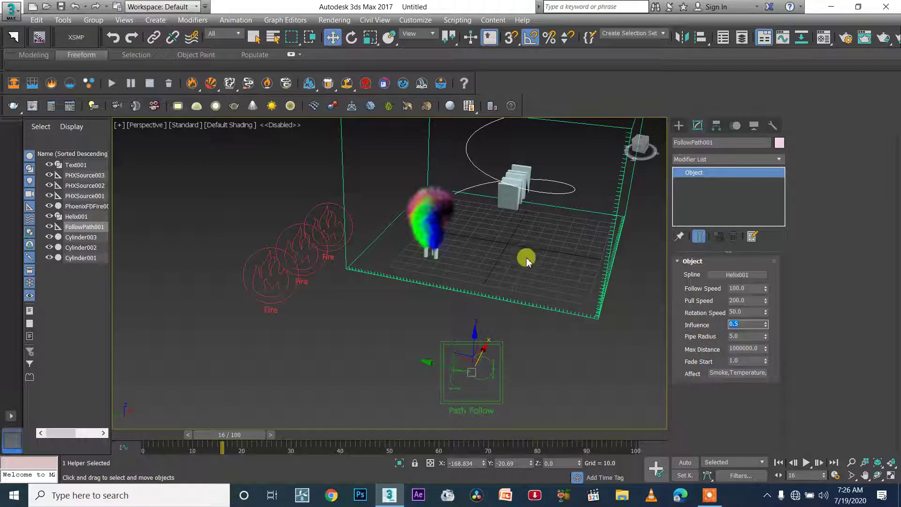
pyautogui.scroll(4, 422, 197)
pyautogui.scroll(4, 443, 233)
pyautogui.scroll(-5, 443, 233)
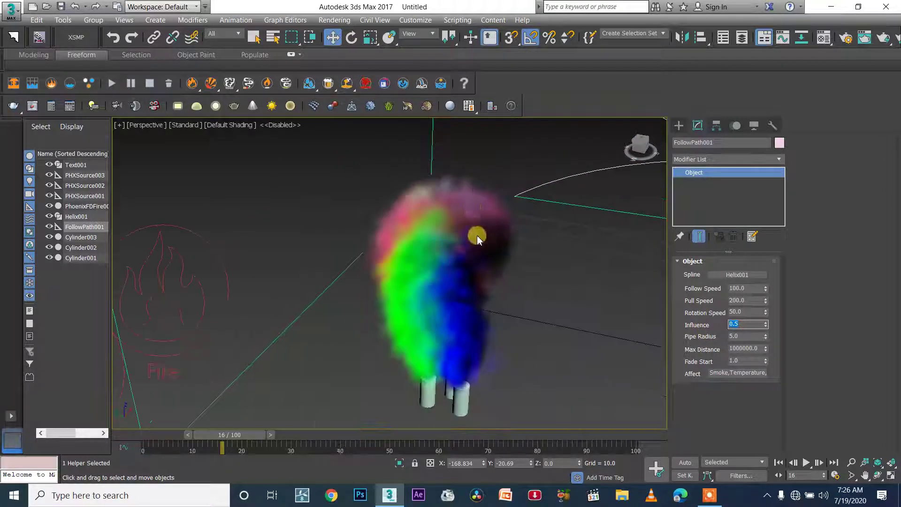
pyautogui.scroll(2, 546, 230)
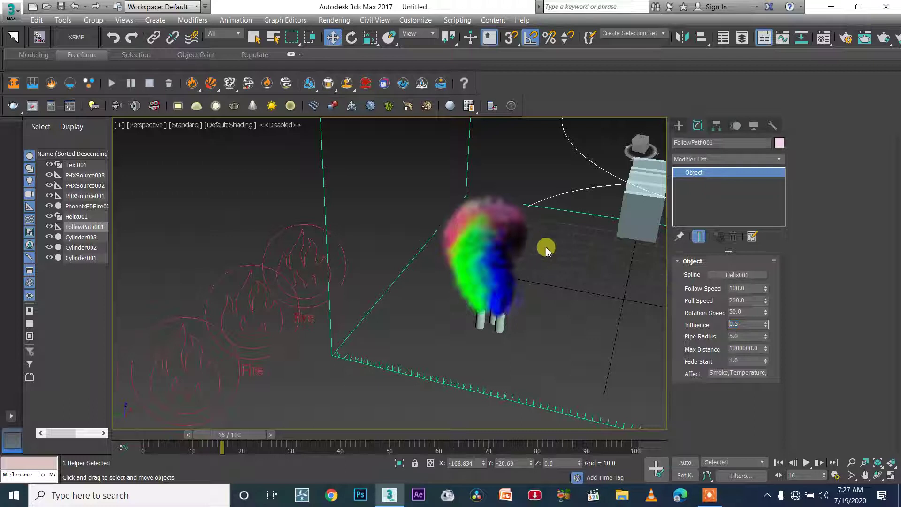
pyautogui.keyDown('alt'); pyautogui.moveTo(601, 243); pyautogui.dragTo(486, 253, button='middle'); pyautogui.keyUp('alt')
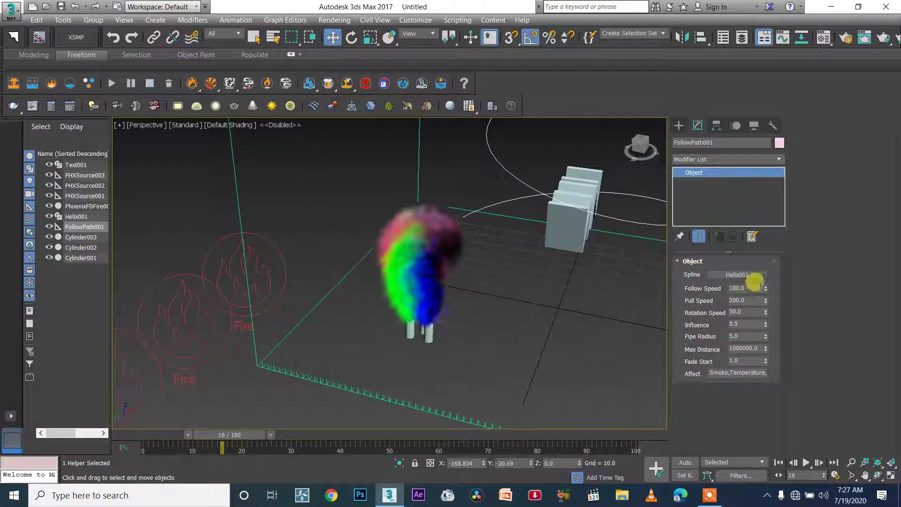
# Set the FollowPath helper's Follow Speed to 600, Pull Speed to 500 and Rotation Speed to 200
pyautogui.doubleClick(743, 288)
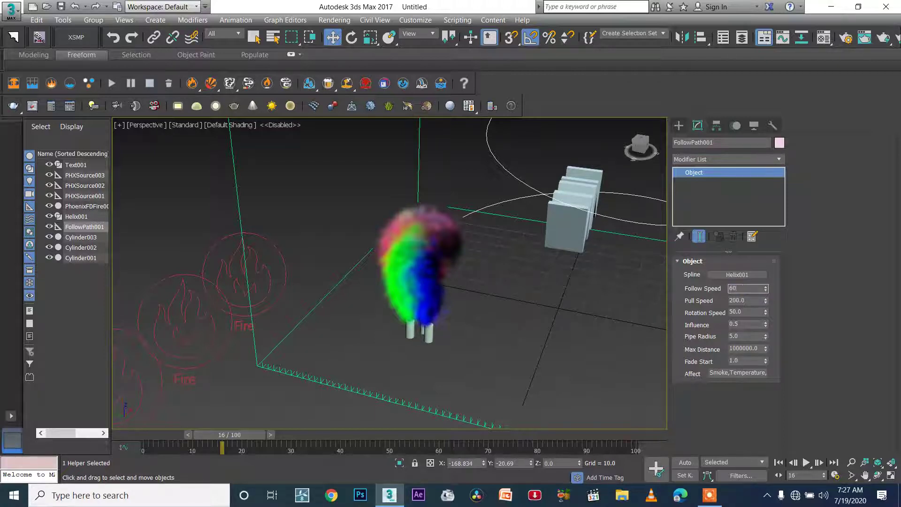
pyautogui.doubleClick(746, 301)
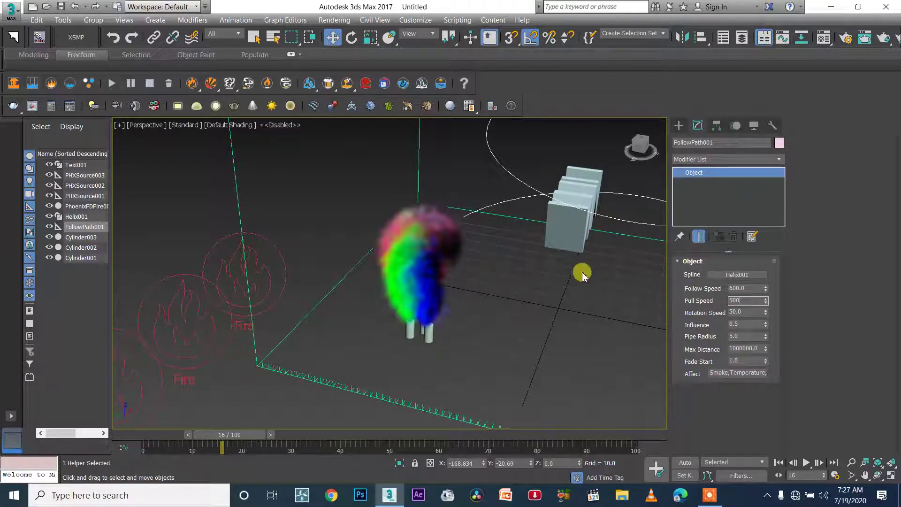
pyautogui.doubleClick(751, 311)
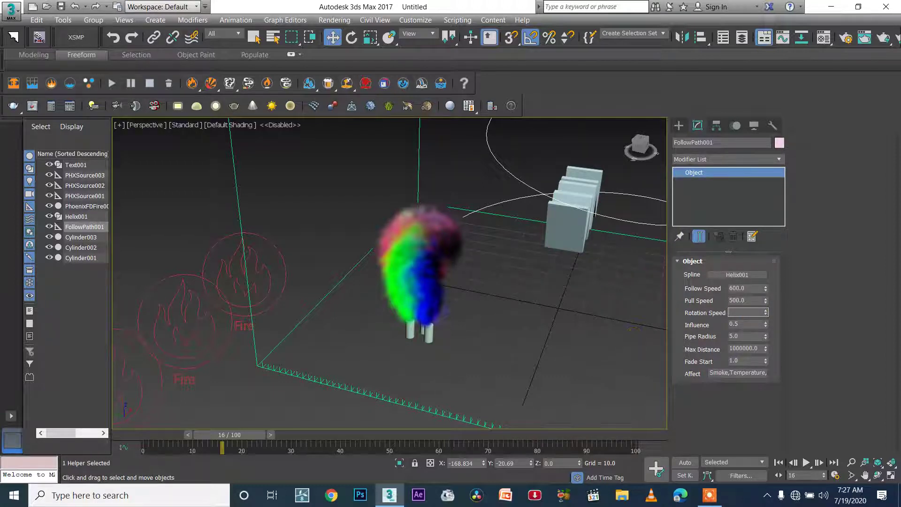
pyautogui.click(626, 328)
pyautogui.click(704, 429)
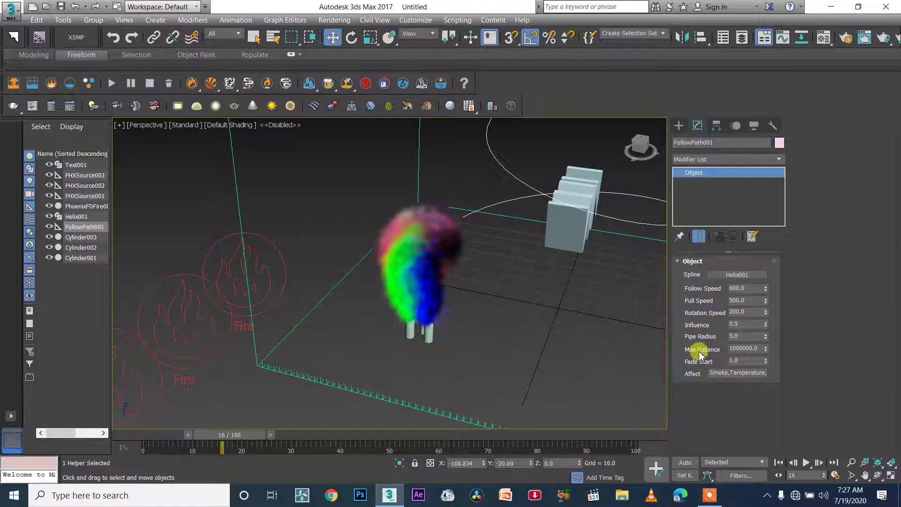
# Rerun the smoke simulation with the new path speeds and stop it at about frame 14
pyautogui.scroll(-2, 465, 286)
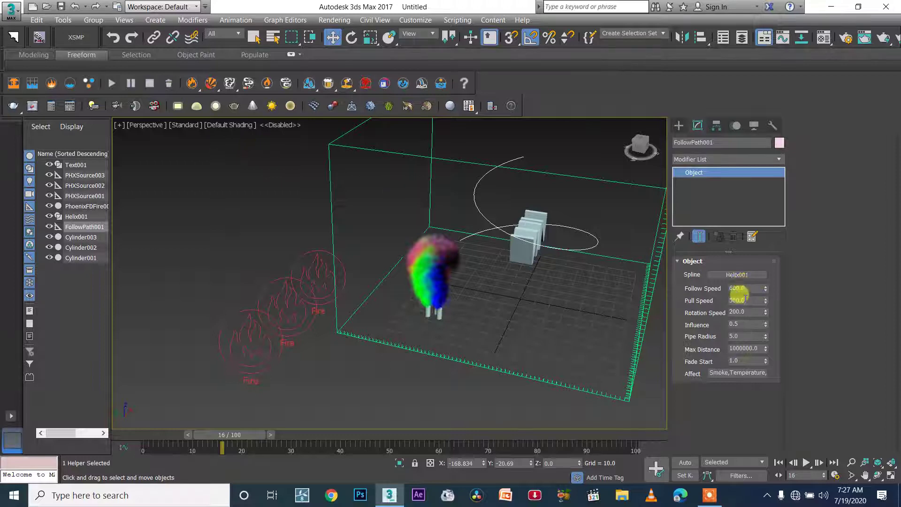
pyautogui.click(124, 86)
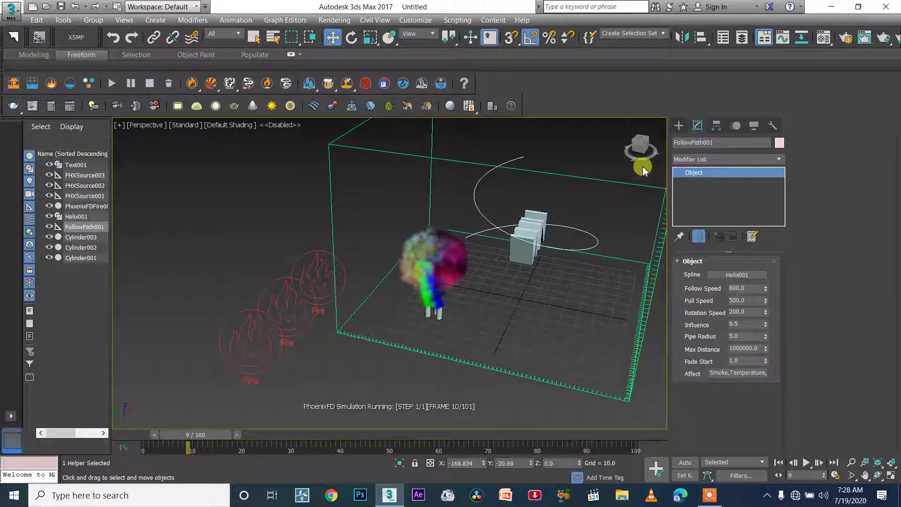
pyautogui.moveTo(634, 154); pyautogui.dragTo(552, 230)
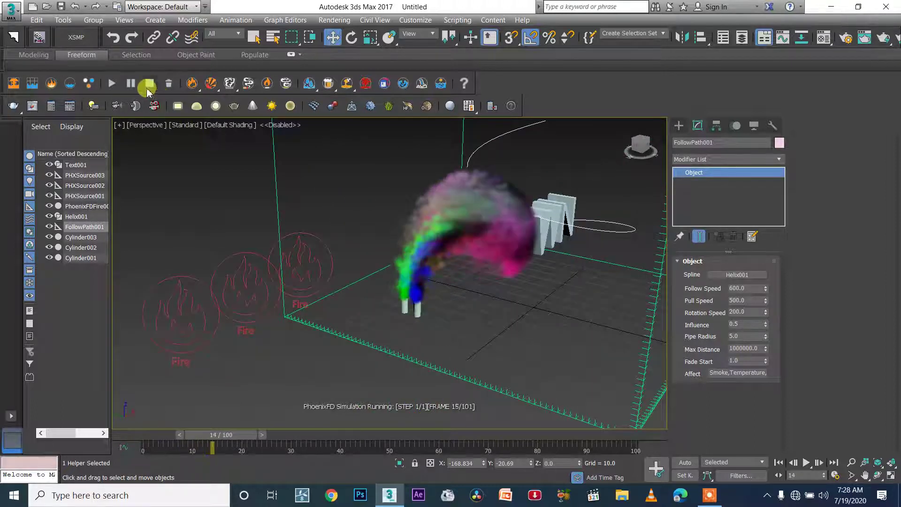
pyautogui.click(148, 89)
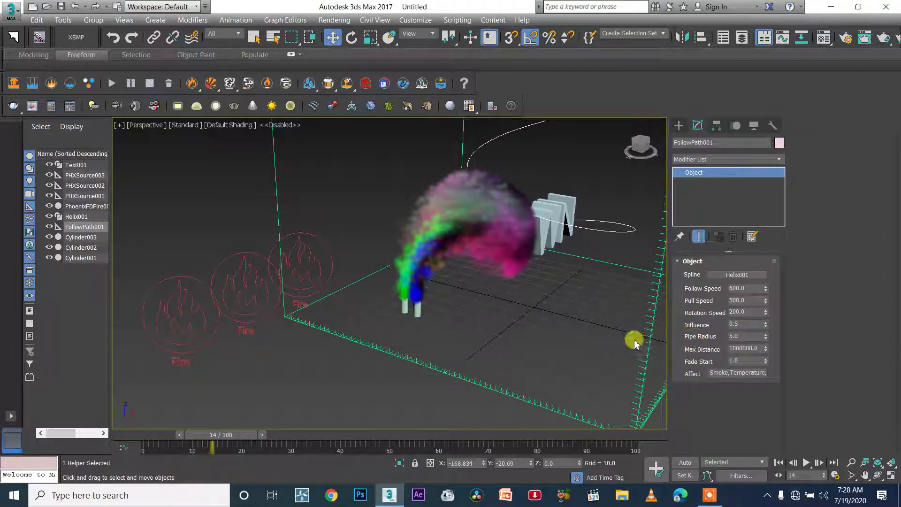
# Enable display of Helix001 as solid geometry in both the renderer and the viewport
pyautogui.click(604, 230)
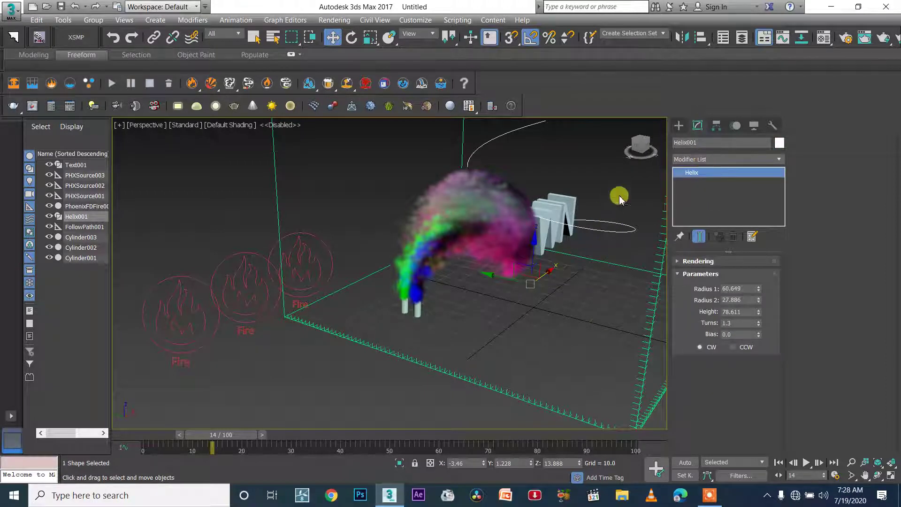
pyautogui.click(698, 261)
pyautogui.click(694, 269)
pyautogui.click(694, 277)
pyautogui.scroll(3, 618, 233)
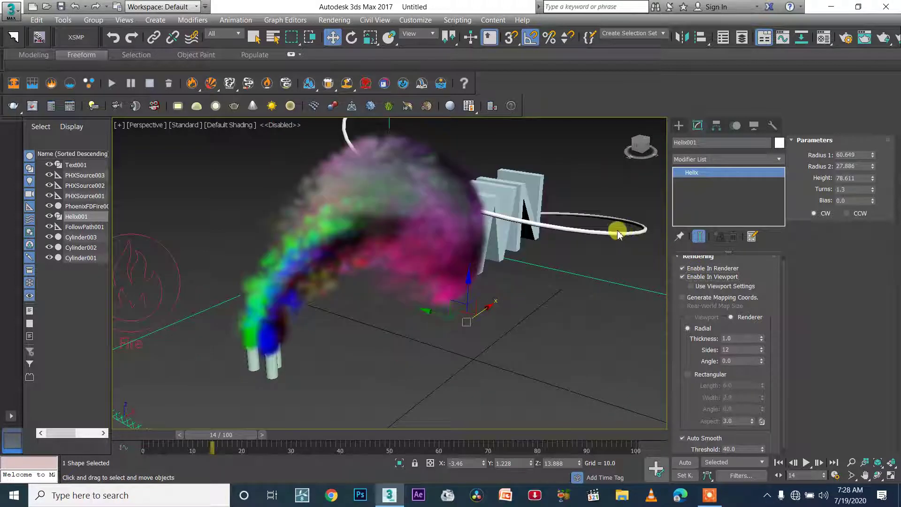
# Try radial thicknesses of 100, 5 and 10 on the helix, and turn off its renderer and viewport display
pyautogui.moveTo(760, 338); pyautogui.dragTo(751, 207)
pyautogui.doubleClick(741, 337)
pyautogui.write('100')
pyautogui.press('Return')
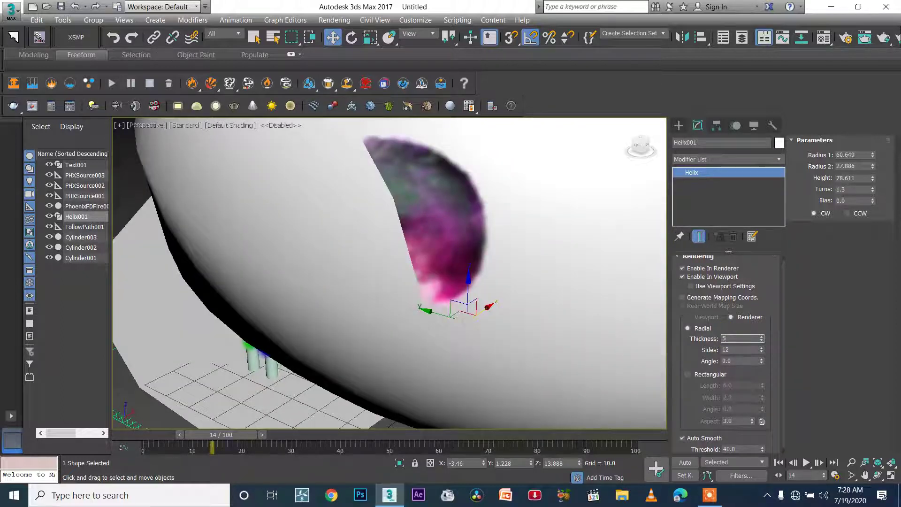
pyautogui.write('5')
pyautogui.press('Return')
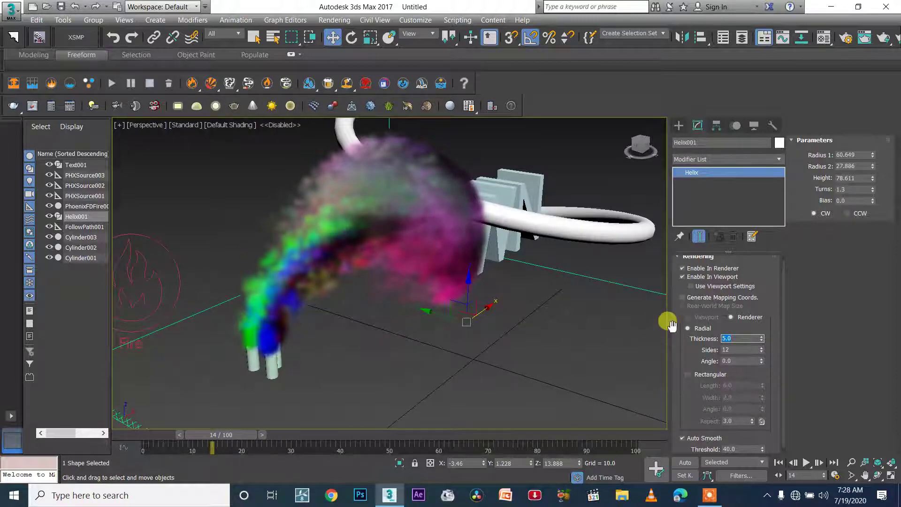
pyautogui.press('Return')
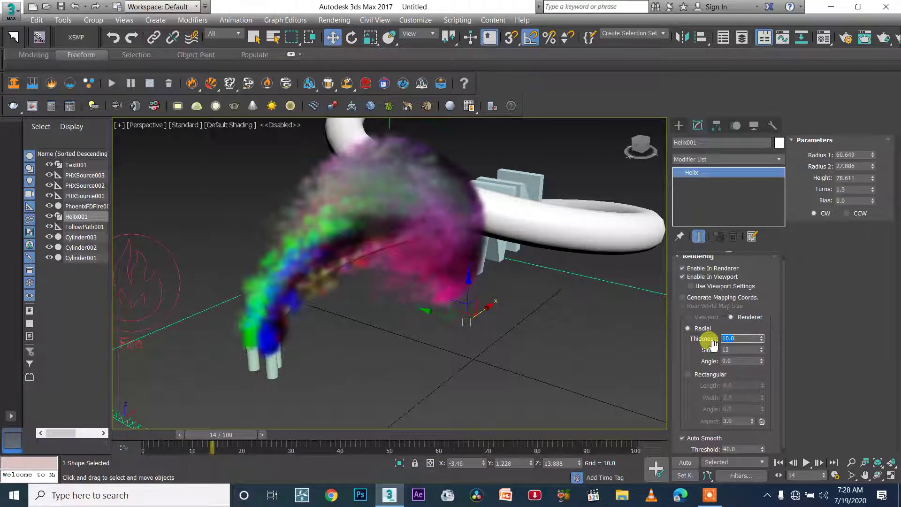
pyautogui.click(707, 276)
pyautogui.click(708, 268)
# Set the FollowPath helper's Follow Speed to 400
pyautogui.scroll(-3, 422, 342)
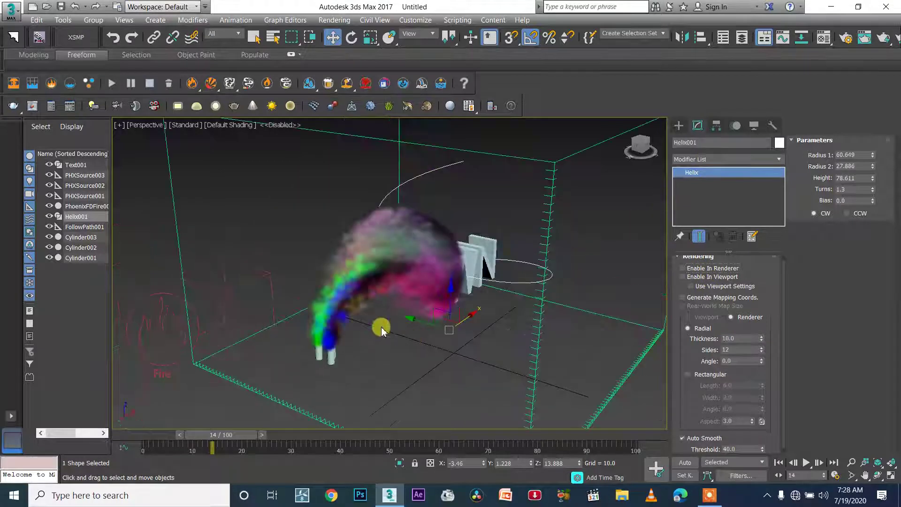
pyautogui.scroll(-4, 451, 356)
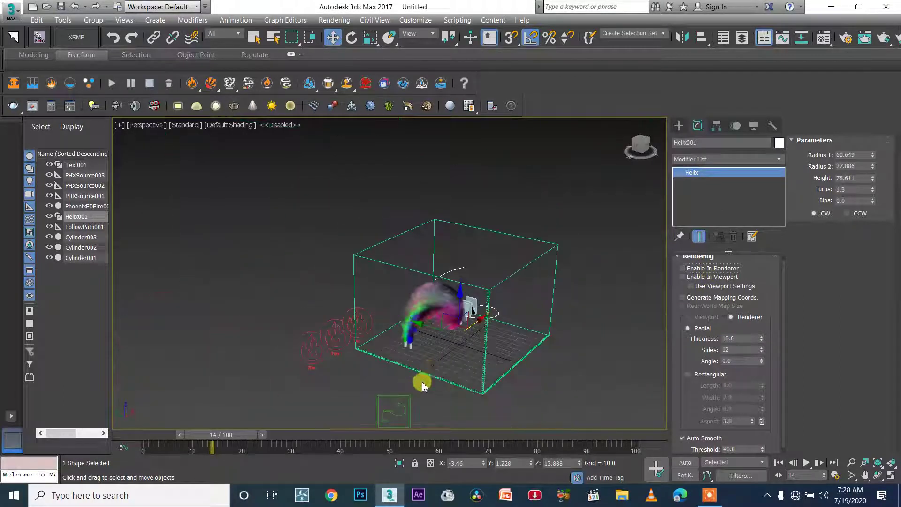
pyautogui.click(400, 405)
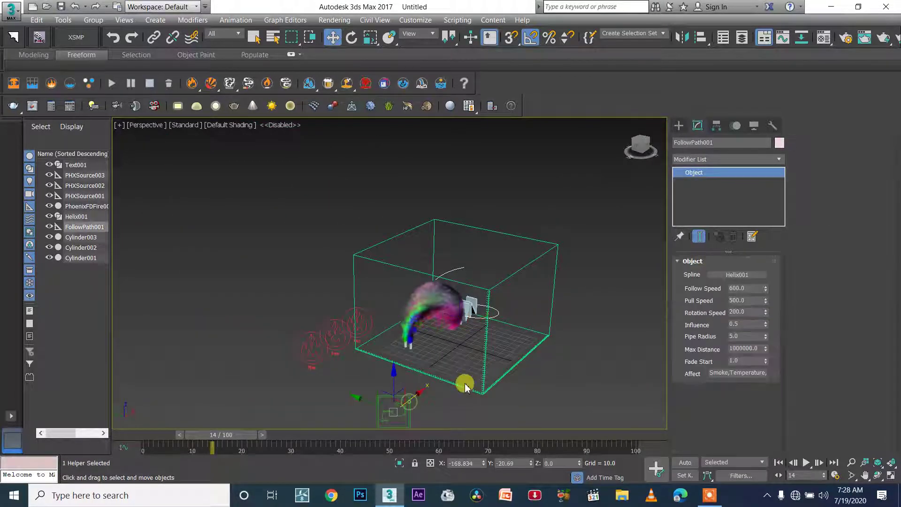
pyautogui.doubleClick(749, 288)
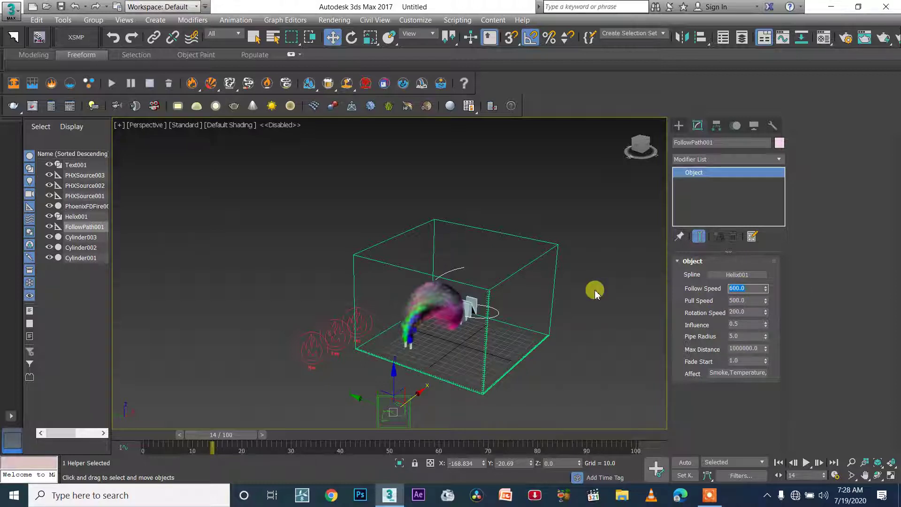
pyautogui.write('400')
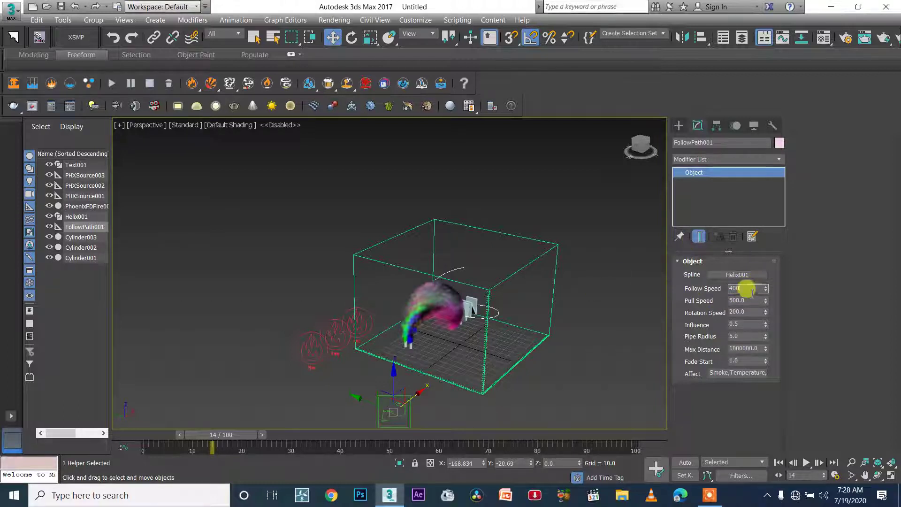
# Set the FollowPath helper's Pull Speed to 300, Rotation Speed to 100, Pipe Radius to 10 and Influence to 1
pyautogui.doubleClick(746, 300)
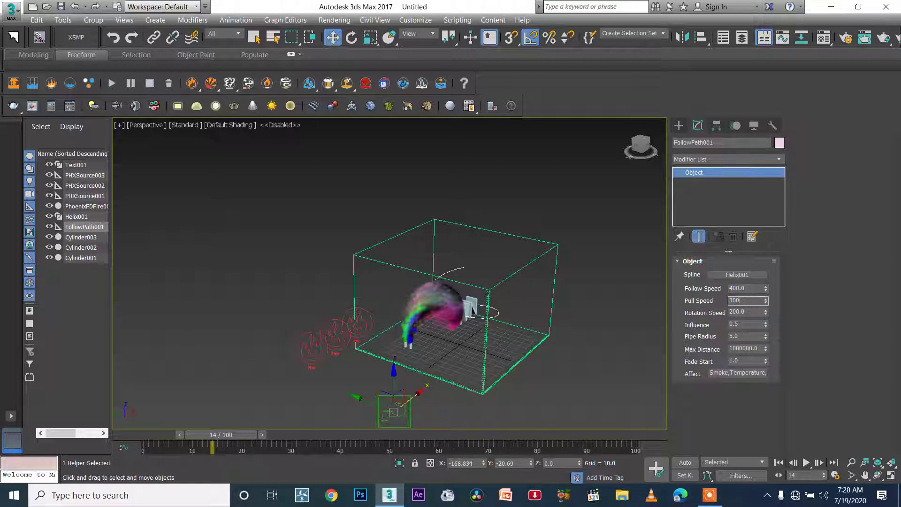
pyautogui.write('300')
pyautogui.doubleClick(745, 311)
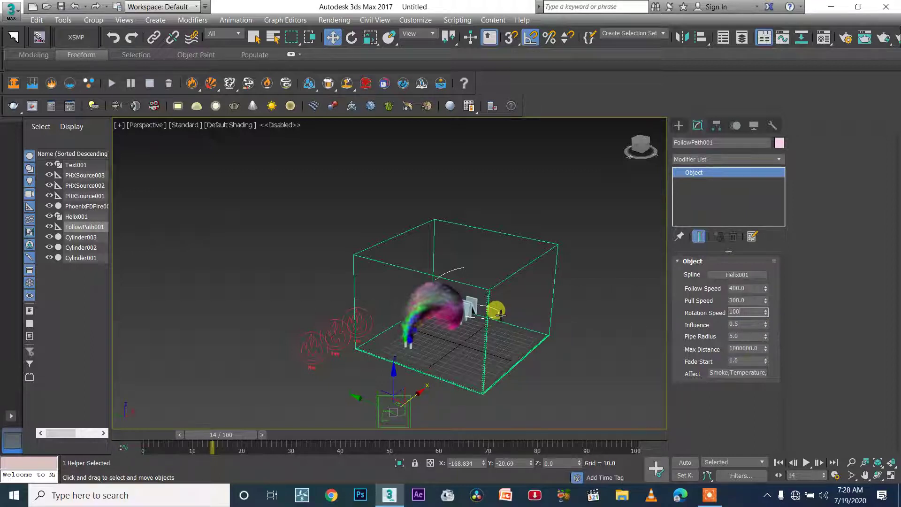
pyautogui.doubleClick(747, 336)
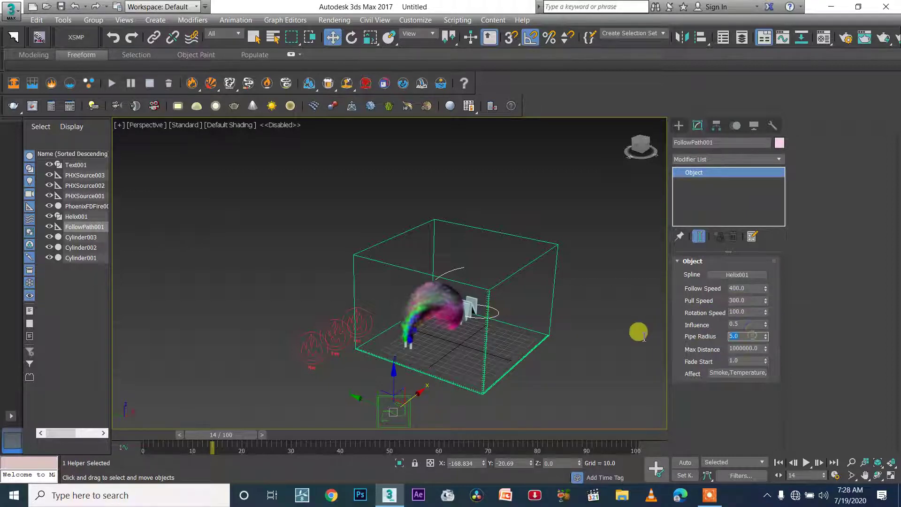
pyautogui.click(735, 319)
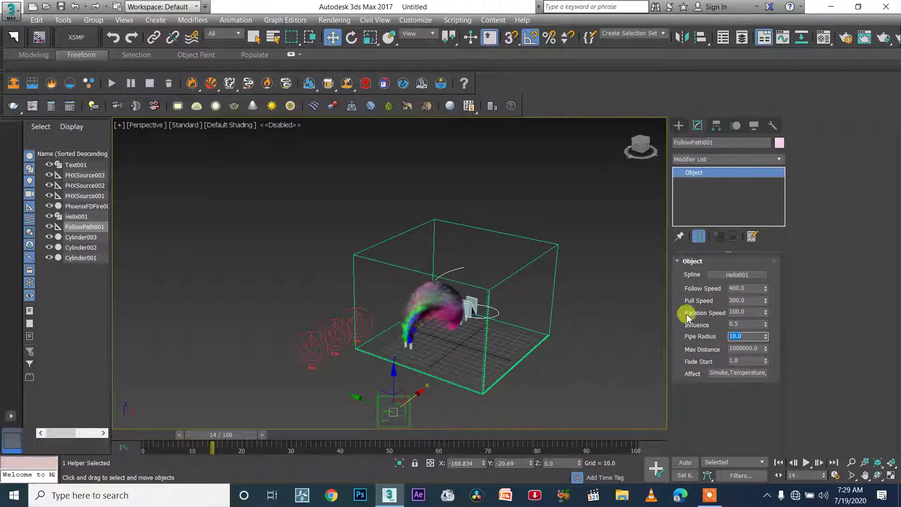
pyautogui.scroll(3, 449, 306)
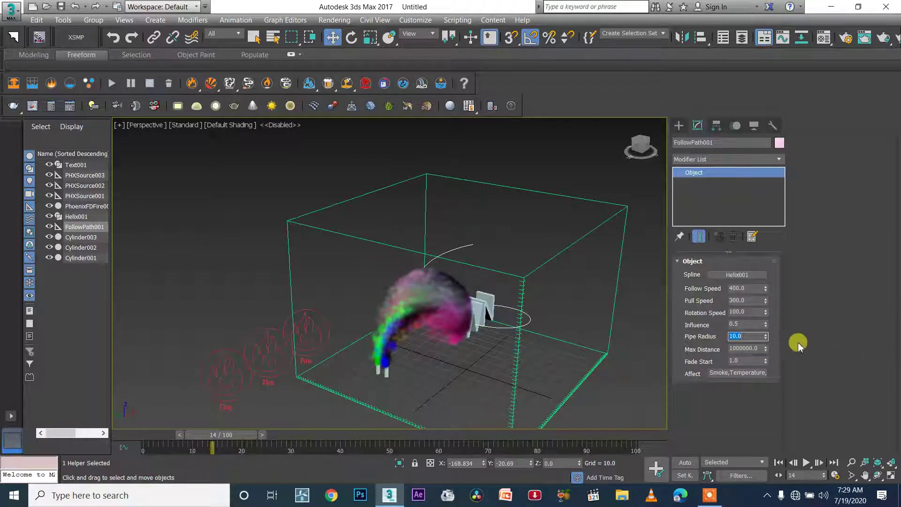
pyautogui.click(745, 324)
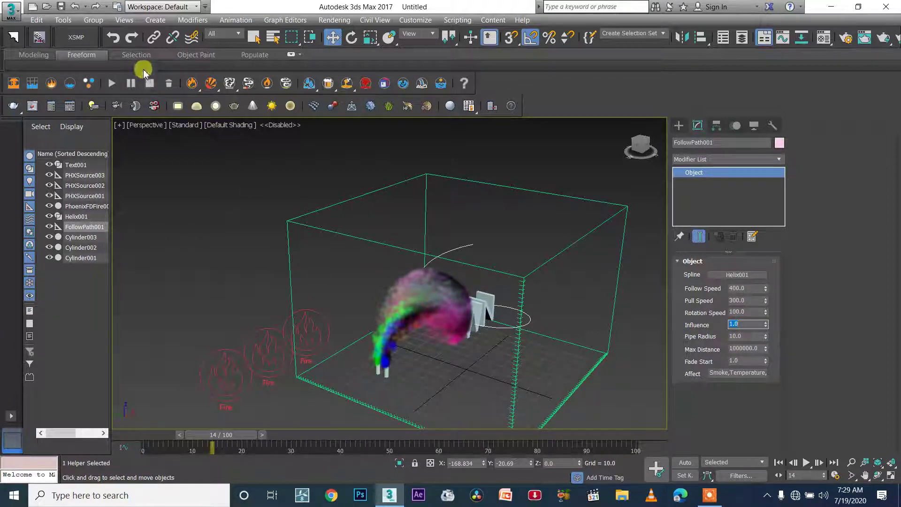
# Rerun the smoke simulation with the new FollowPath settings and stop it at about frame 12
pyautogui.click(112, 83)
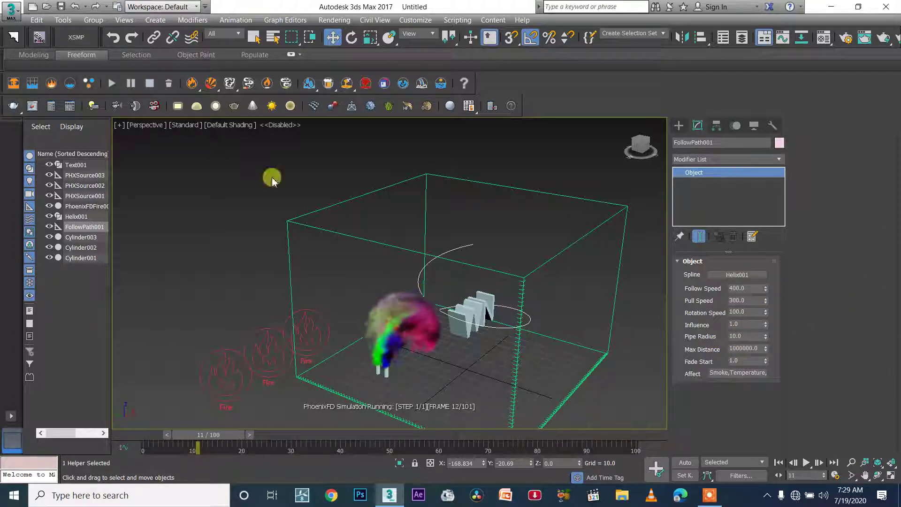
pyautogui.click(149, 83)
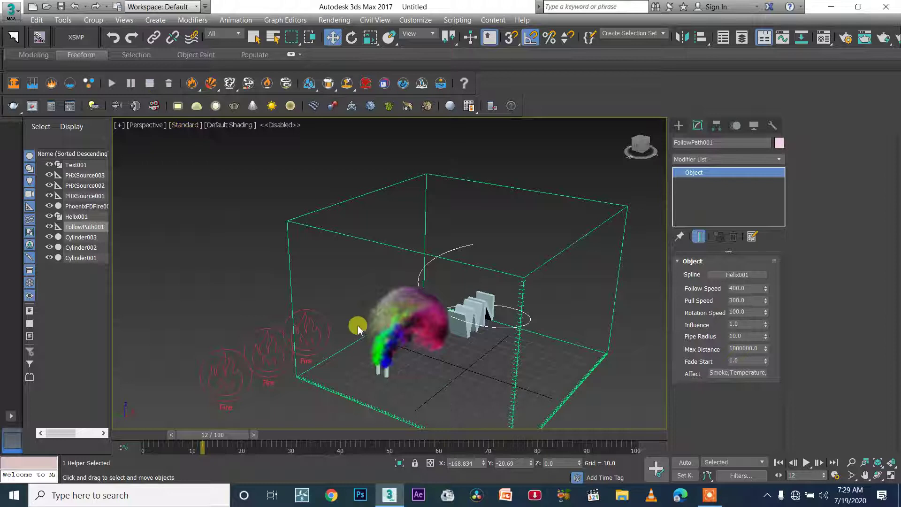
# Set the Outgoing Velocity of all three Phoenix fire sources to 100
pyautogui.click(319, 326)
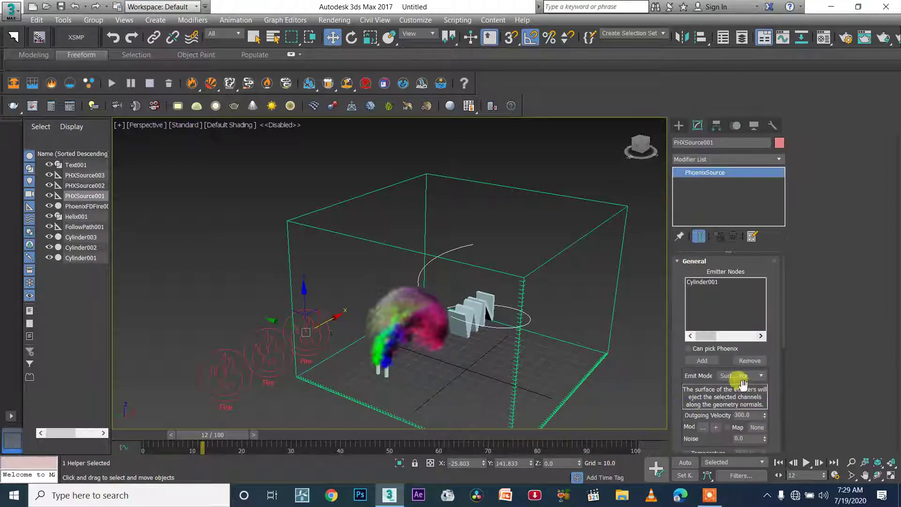
pyautogui.click(746, 415)
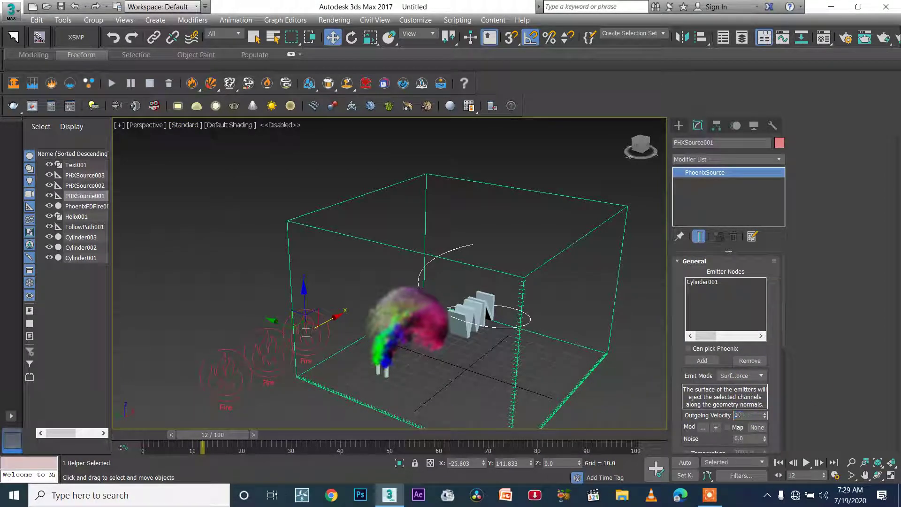
pyautogui.click(285, 359)
pyautogui.click(747, 415)
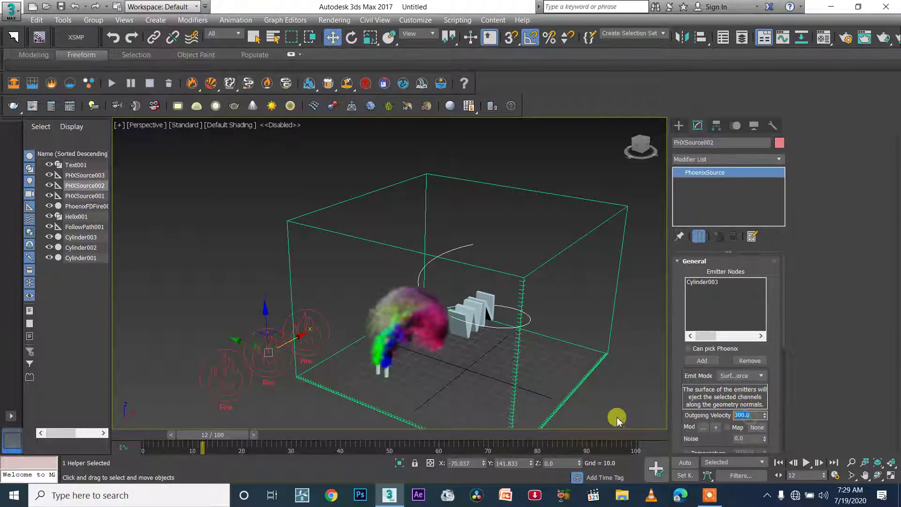
pyautogui.click(247, 381)
pyautogui.click(747, 415)
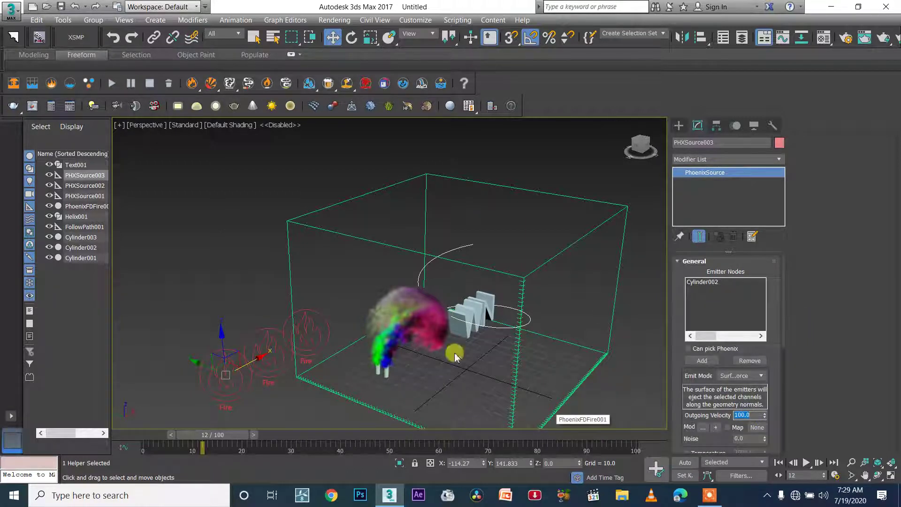
# Rerun the smoke simulation with the reduced outgoing velocity, stop it at about frame 20, and delete its cache files
pyautogui.click(112, 84)
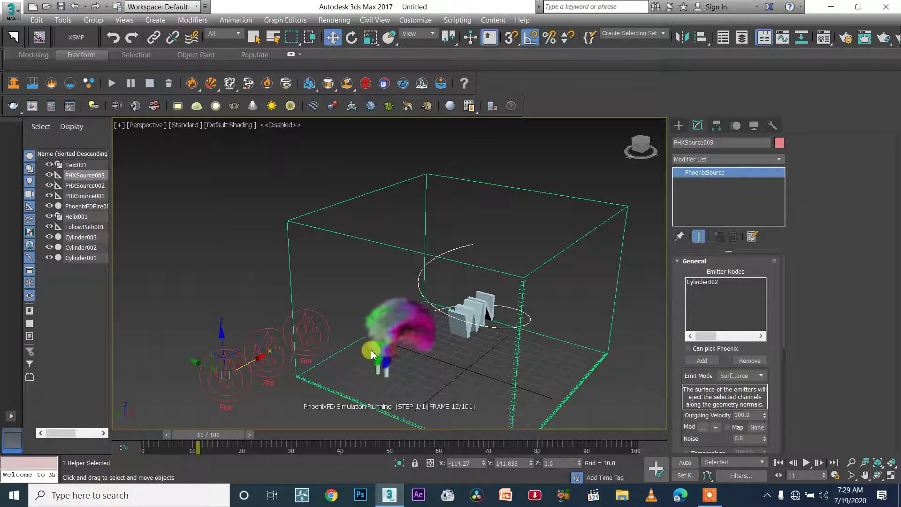
pyautogui.scroll(2, 396, 361)
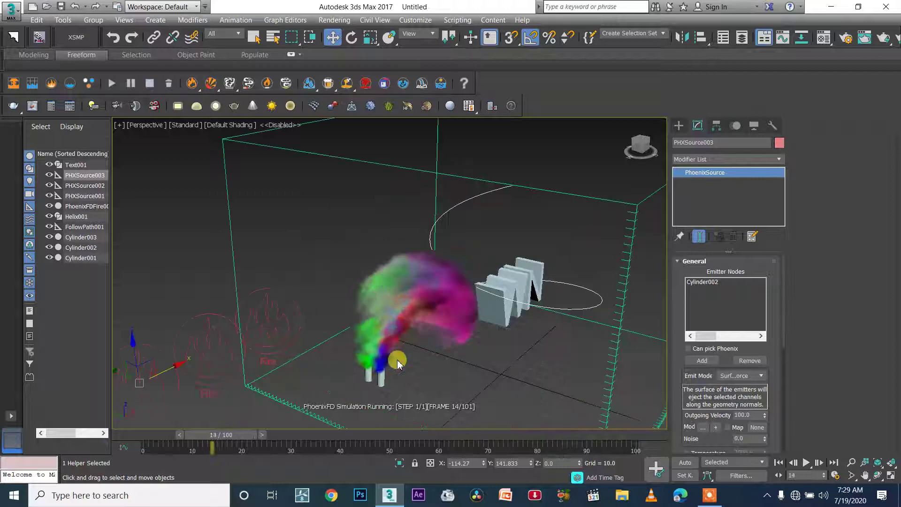
pyautogui.scroll(3, 394, 361)
pyautogui.moveTo(418, 377); pyautogui.dragTo(408, 354, button='middle')
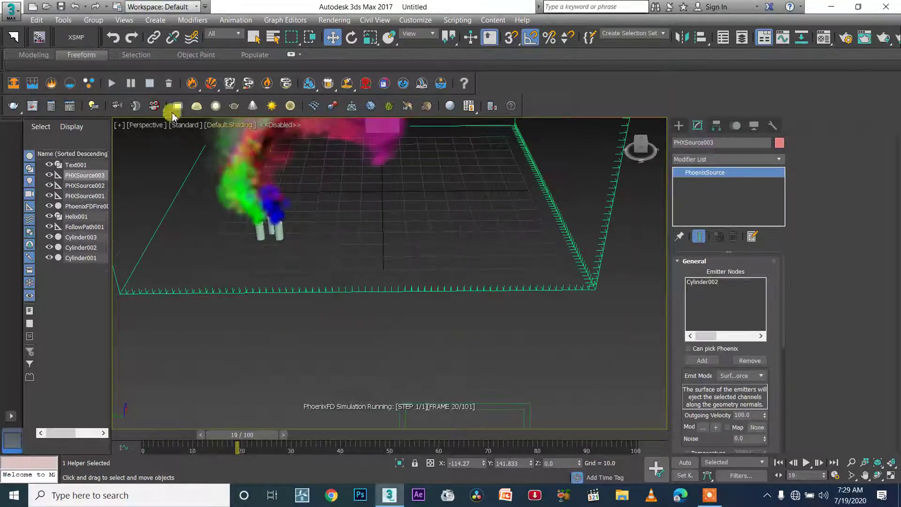
pyautogui.keyDown('alt'); pyautogui.moveTo(241, 194); pyautogui.dragTo(223, 154, button='middle'); pyautogui.keyUp('alt')
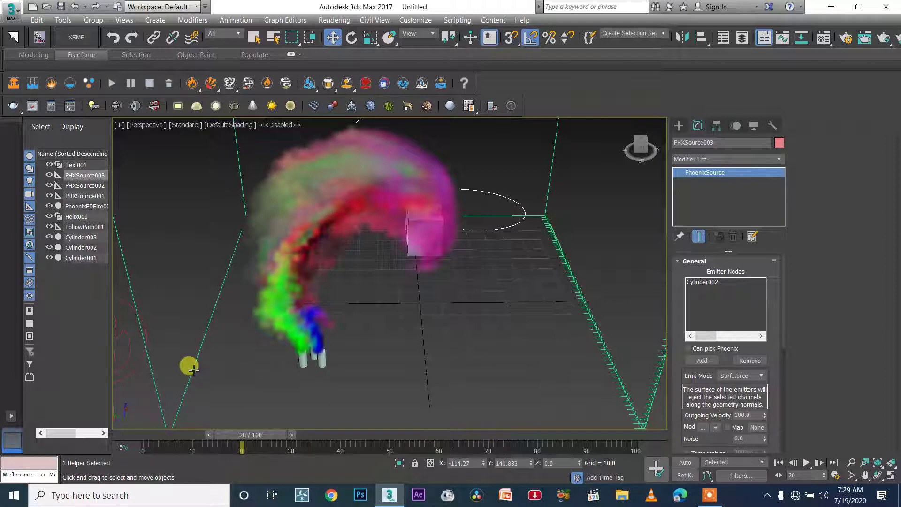
pyautogui.click(150, 83)
pyautogui.click(168, 83)
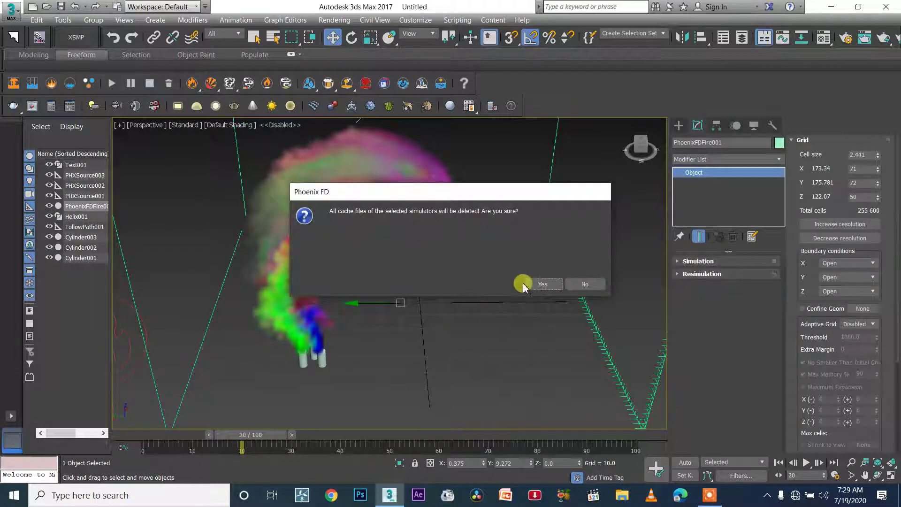
pyautogui.click(542, 284)
# Raise Helix001 vertically to a Z position of about 23 so the path winds higher around the WN text
pyautogui.keyDown('alt'); pyautogui.moveTo(486, 326); pyautogui.dragTo(410, 295, button='middle'); pyautogui.keyUp('alt')
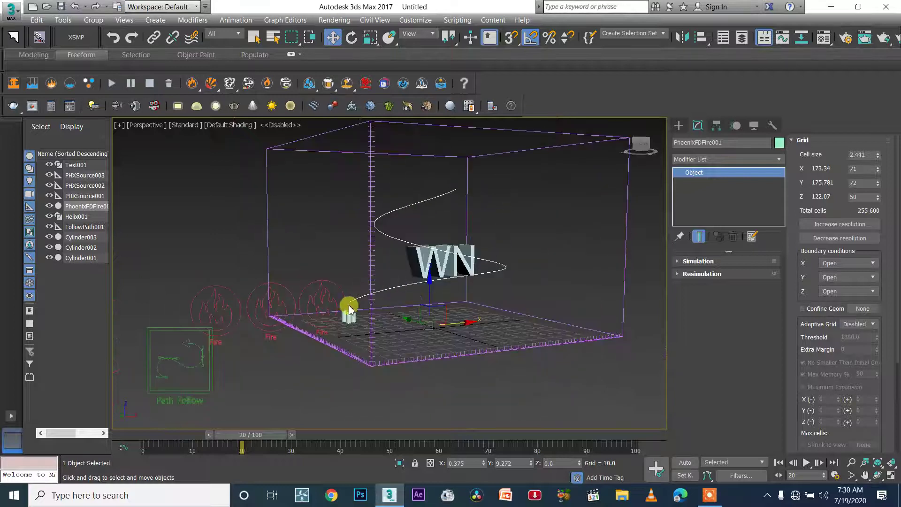
pyautogui.scroll(3, 350, 307)
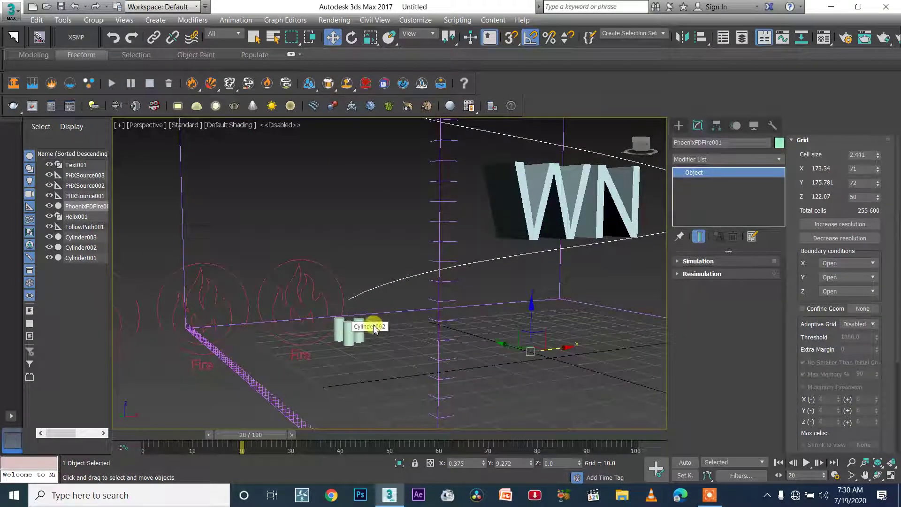
pyautogui.keyDown('alt'); pyautogui.moveTo(465, 317); pyautogui.dragTo(423, 319, button='middle'); pyautogui.keyUp('alt')
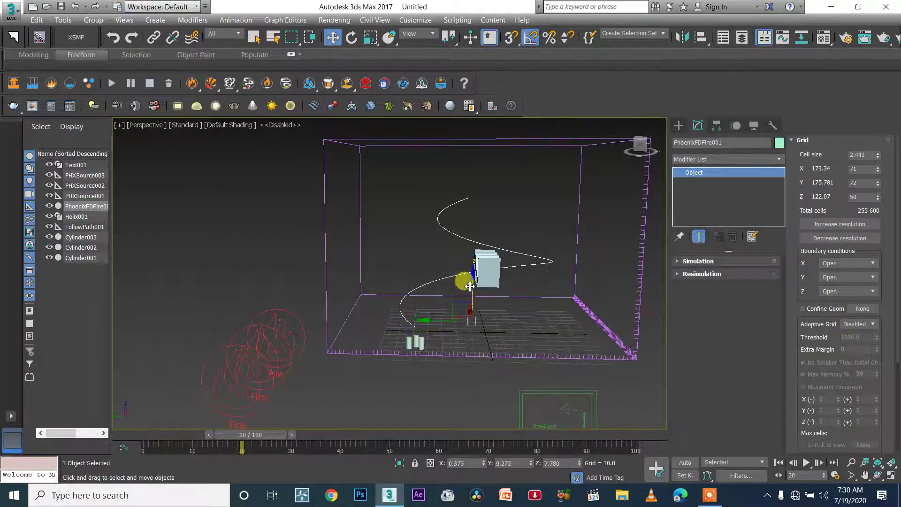
pyautogui.click(440, 280)
pyautogui.moveTo(474, 291); pyautogui.dragTo(480, 271)
pyautogui.keyDown('alt'); pyautogui.moveTo(427, 343); pyautogui.dragTo(451, 328, button='middle'); pyautogui.keyUp('alt')
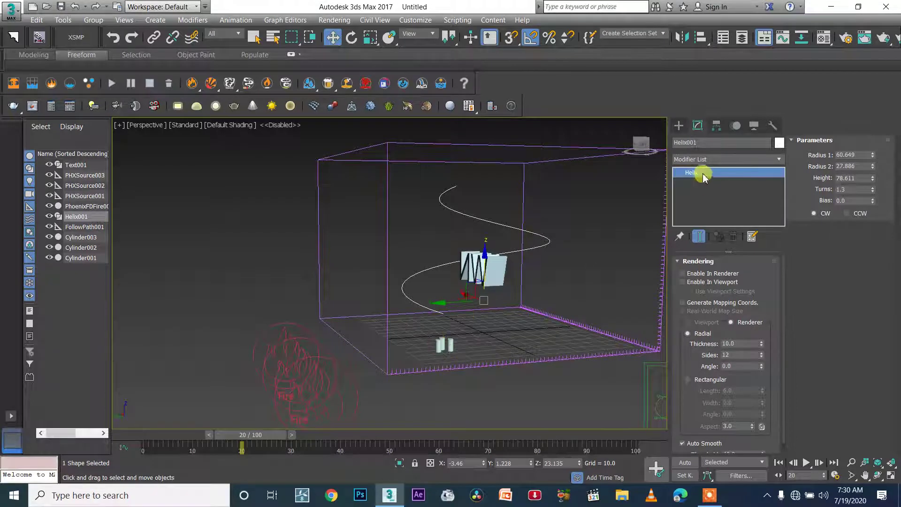
pyautogui.click(696, 160)
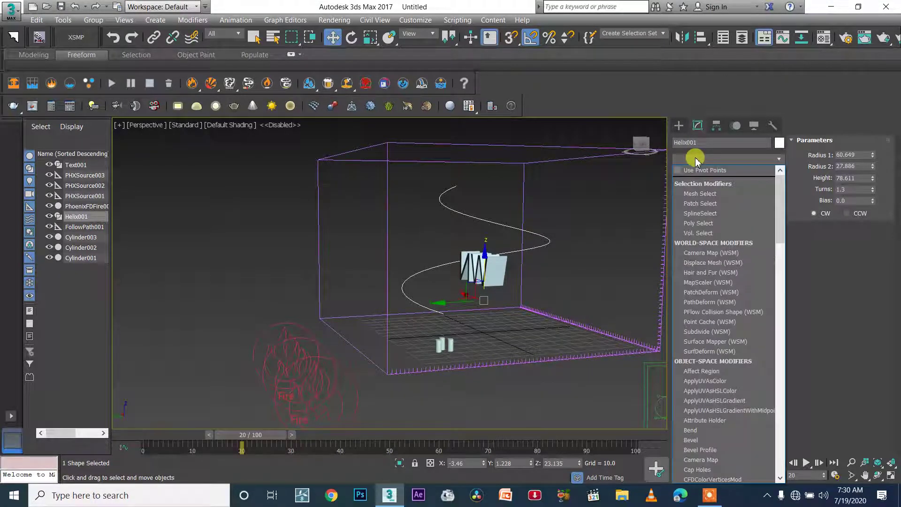
pyautogui.click(696, 159)
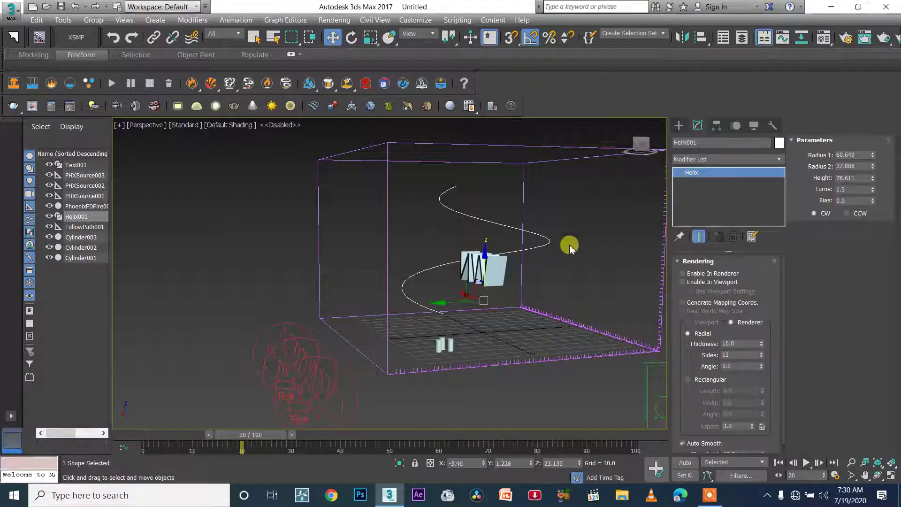
pyautogui.scroll(5, 439, 316)
pyautogui.scroll(-5, 434, 312)
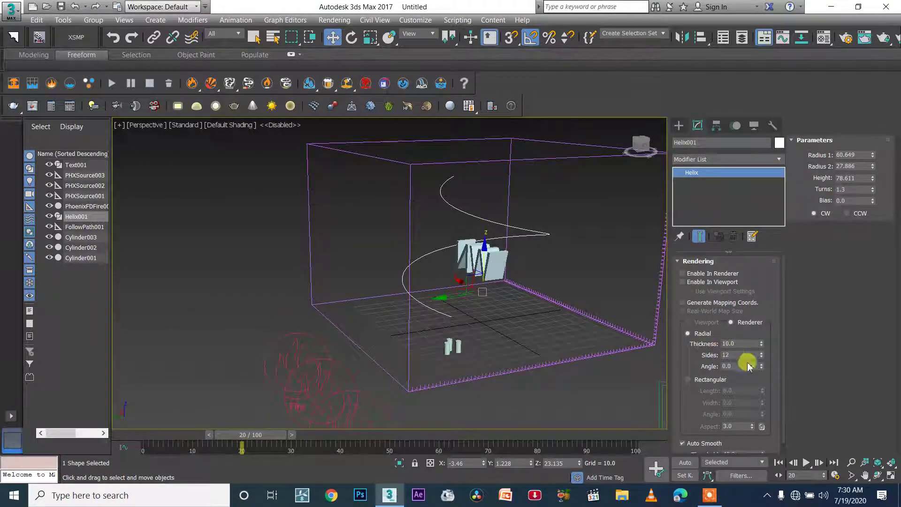
pyautogui.doubleClick(735, 355)
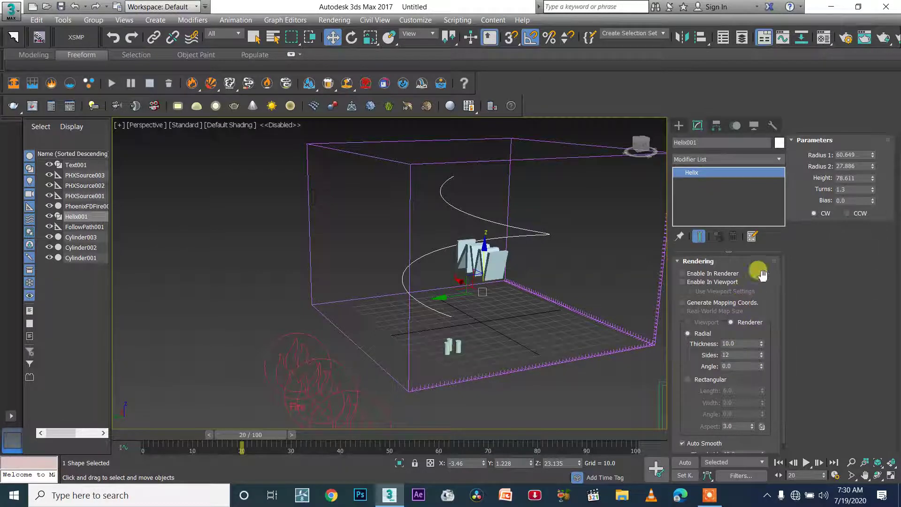
# Set Helix001's Radius 1 to about 61.3, Radius 2 to about 33.2 and Turns to about 1.59, keeping the clockwise direction
pyautogui.moveTo(874, 154); pyautogui.dragTo(872, 148)
pyautogui.moveTo(873, 189); pyautogui.dragTo(869, 159)
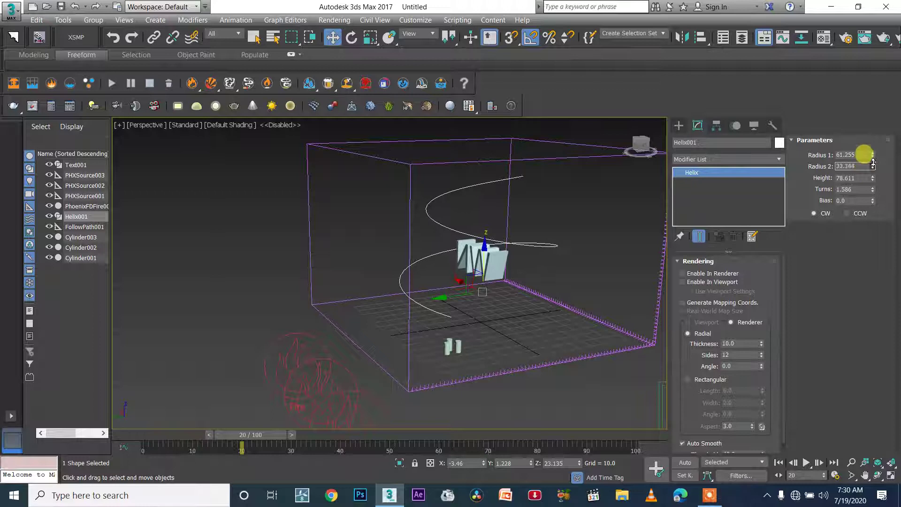
pyautogui.click(847, 214)
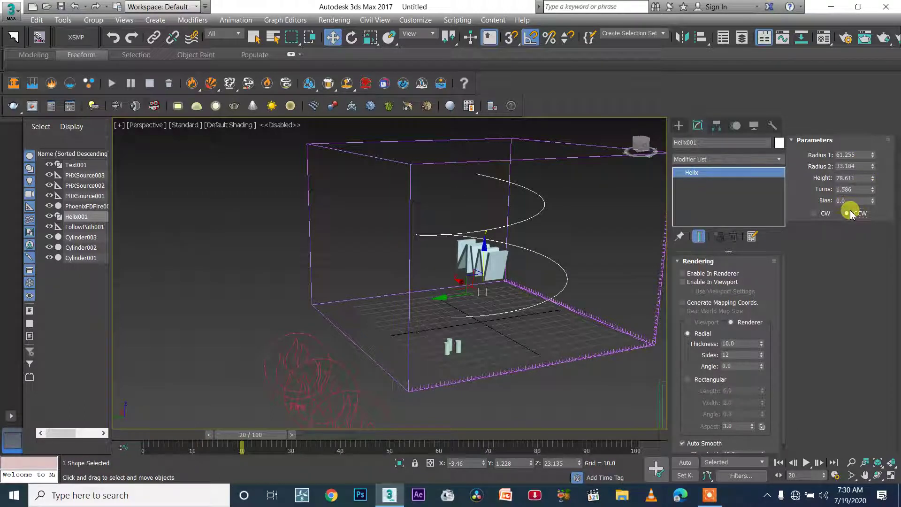
pyautogui.click(826, 214)
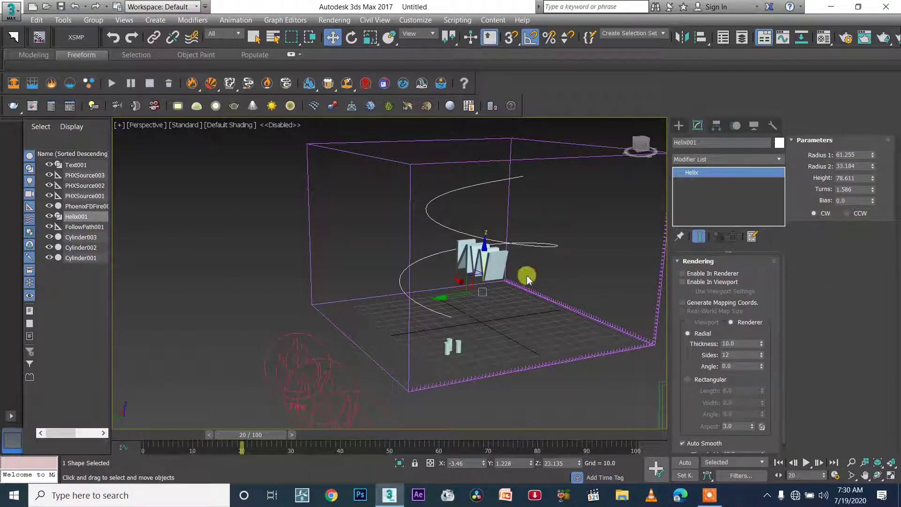
# Select the three cylinders, tilt them together and move them towards the lower end of the helix
pyautogui.scroll(6, 429, 328)
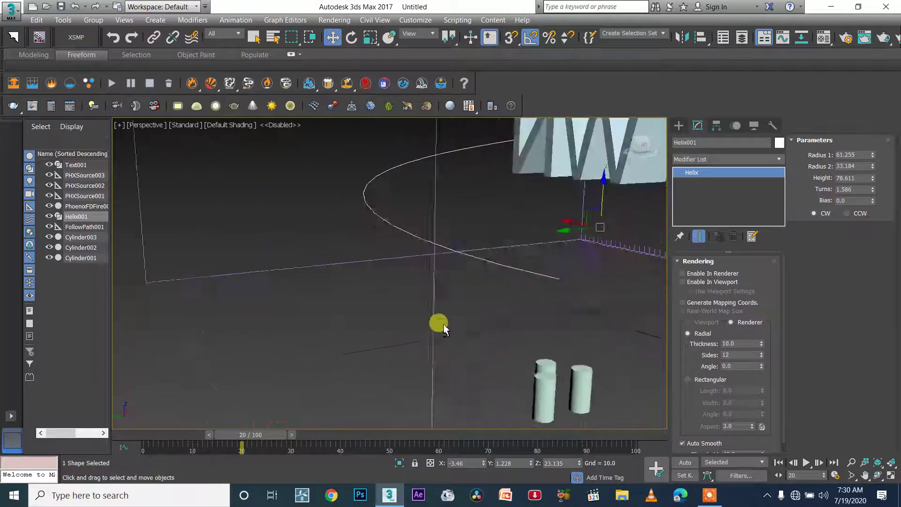
pyautogui.moveTo(498, 334); pyautogui.dragTo(530, 364)
pyautogui.press('e')
pyautogui.press('w')
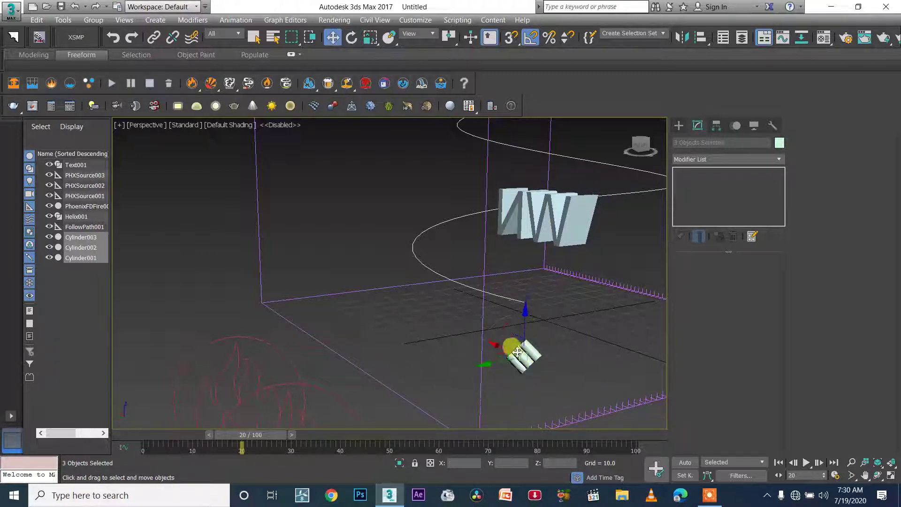
pyautogui.moveTo(518, 358)
pyautogui.keyDown('alt'); pyautogui.mouseDown(button='middle')
pyautogui.moveTo(561, 364)
pyautogui.moveTo(535, 360)
pyautogui.mouseUp(button='middle'); pyautogui.keyUp('alt')
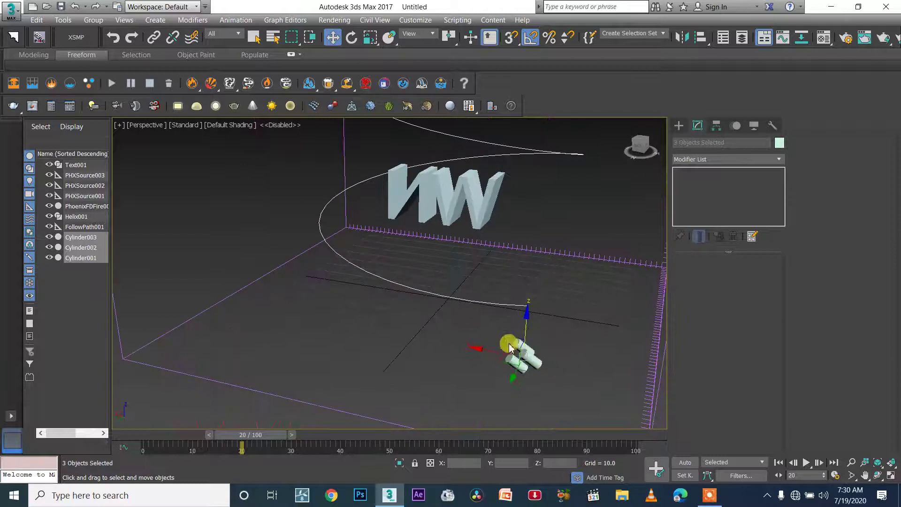
pyautogui.keyDown('alt'); pyautogui.moveTo(544, 309); pyautogui.dragTo(607, 342, button='middle'); pyautogui.keyUp('alt')
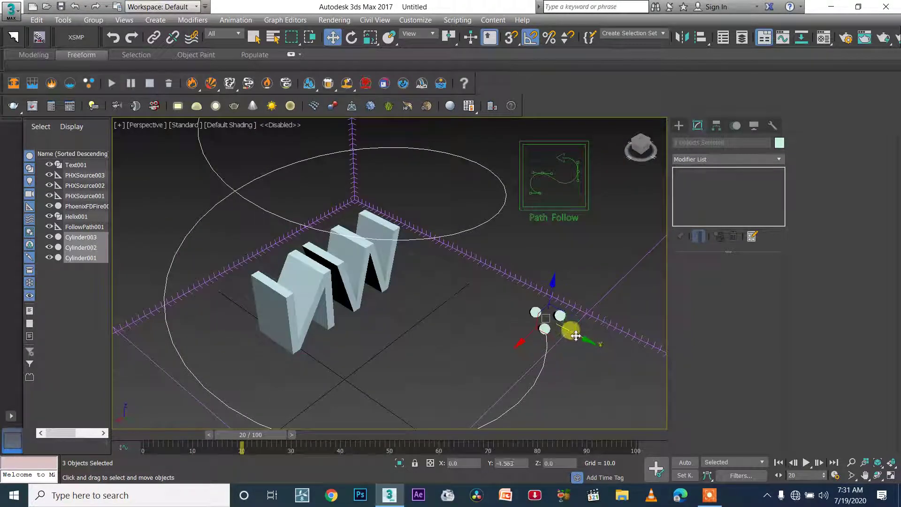
# Rotate the three cylinders further about the X axis and position them at the helix's starting point, aimed along the path
pyautogui.press('e')
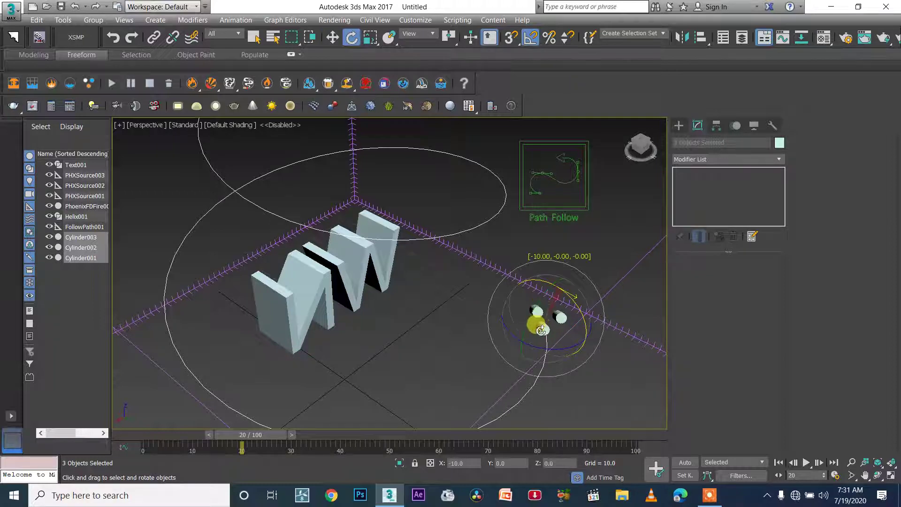
pyautogui.moveTo(569, 296); pyautogui.dragTo(589, 318)
pyautogui.keyDown('alt'); pyautogui.moveTo(589, 318); pyautogui.dragTo(563, 300, button='middle'); pyautogui.keyUp('alt')
pyautogui.press('w')
pyautogui.moveTo(563, 300); pyautogui.dragTo(579, 310)
pyautogui.keyDown('alt'); pyautogui.moveTo(578, 310); pyautogui.dragTo(557, 316, button='middle'); pyautogui.keyUp('alt')
pyautogui.moveTo(557, 315); pyautogui.dragTo(556, 319)
pyautogui.keyDown('alt'); pyautogui.moveTo(584, 316); pyautogui.dragTo(376, 248, button='middle'); pyautogui.keyUp('alt')
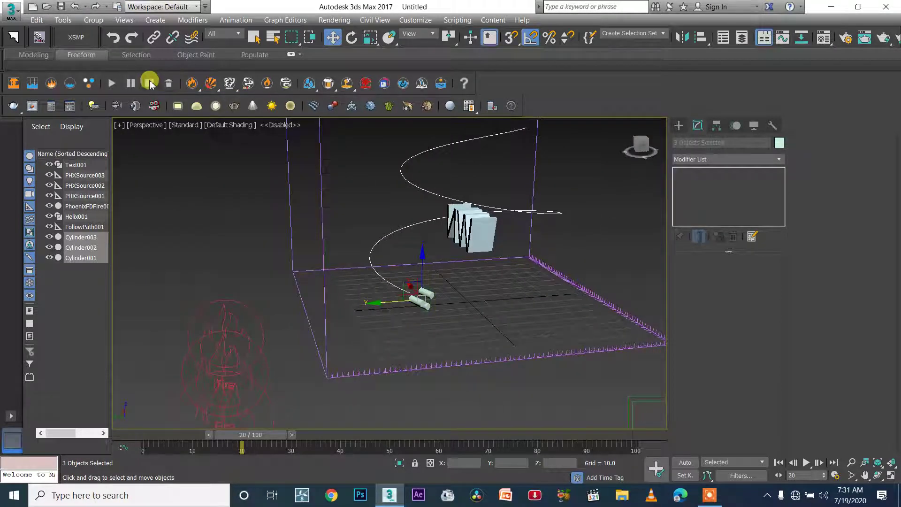
# Run the PhoenixFD simulation to about frame 12, stop it and inspect the smoke against the helix path
pyautogui.click(112, 84)
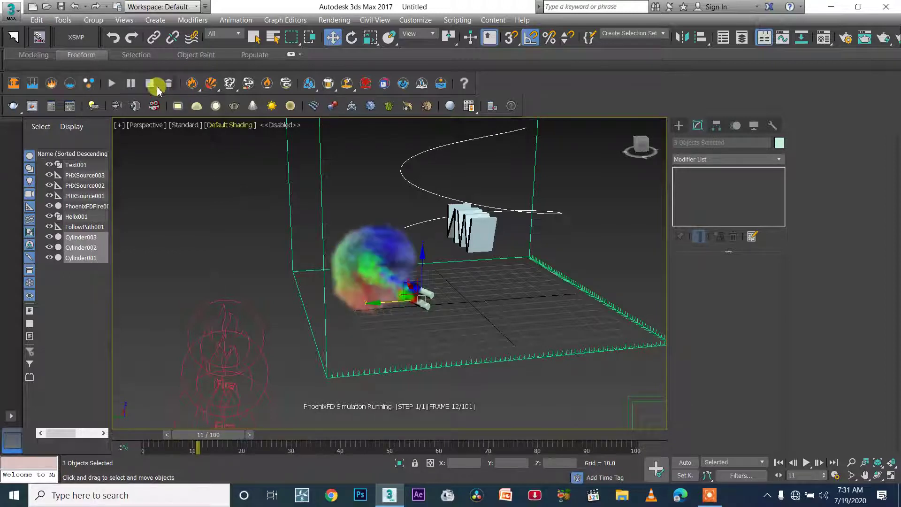
pyautogui.click(156, 87)
pyautogui.keyDown('alt'); pyautogui.moveTo(375, 249); pyautogui.dragTo(535, 328, button='middle'); pyautogui.keyUp('alt')
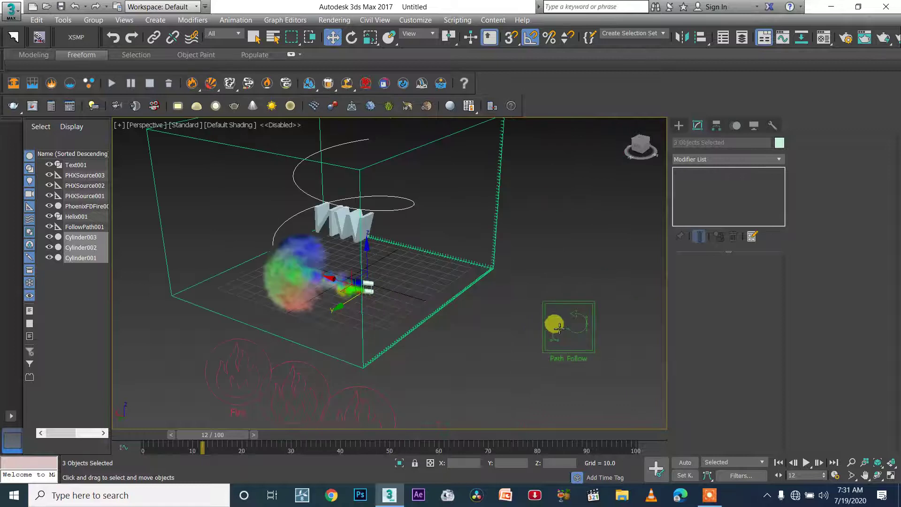
# Set FollowPath001's Follow Speed to 772, Pull Speed to 474 and Rotation Speed to 98
pyautogui.click(557, 326)
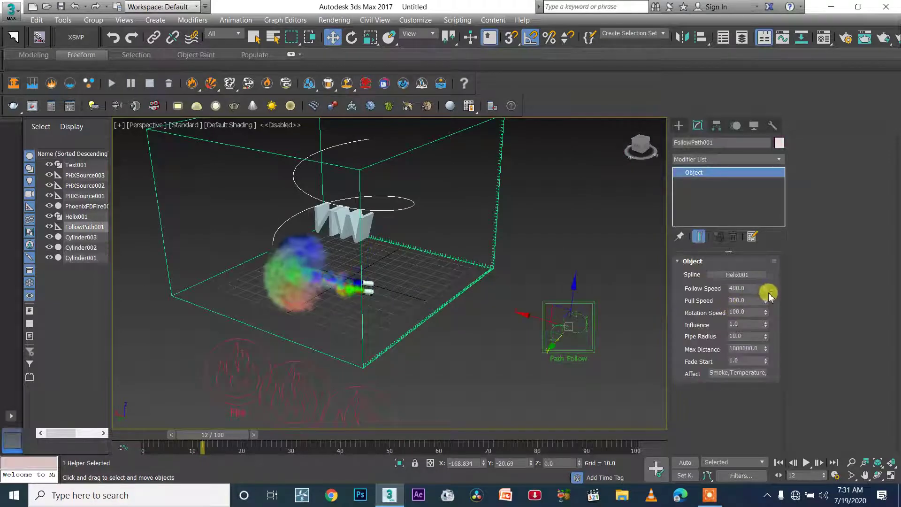
pyautogui.moveTo(765, 290); pyautogui.dragTo(767, 314)
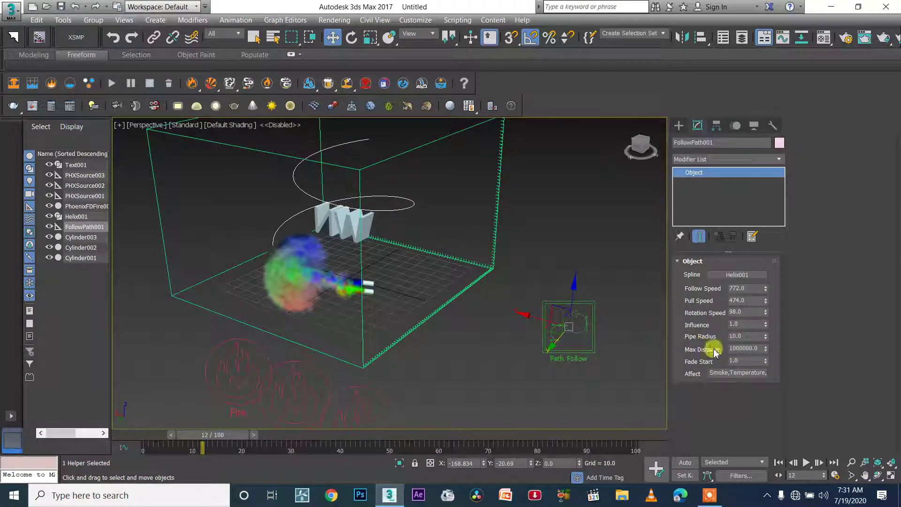
pyautogui.scroll(3, 309, 274)
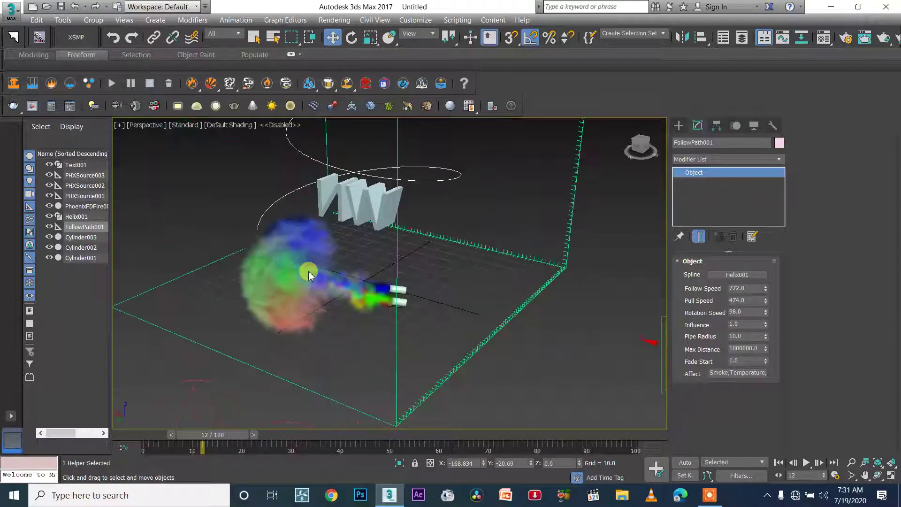
pyautogui.scroll(-4, 403, 321)
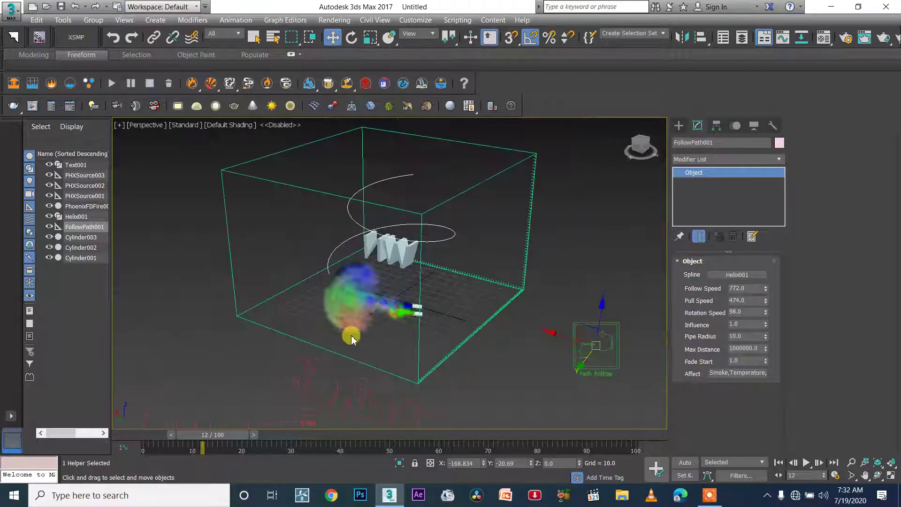
# Select the PhoenixFDFire001 simulator and set its grid cell size to 1.0
pyautogui.click(430, 336)
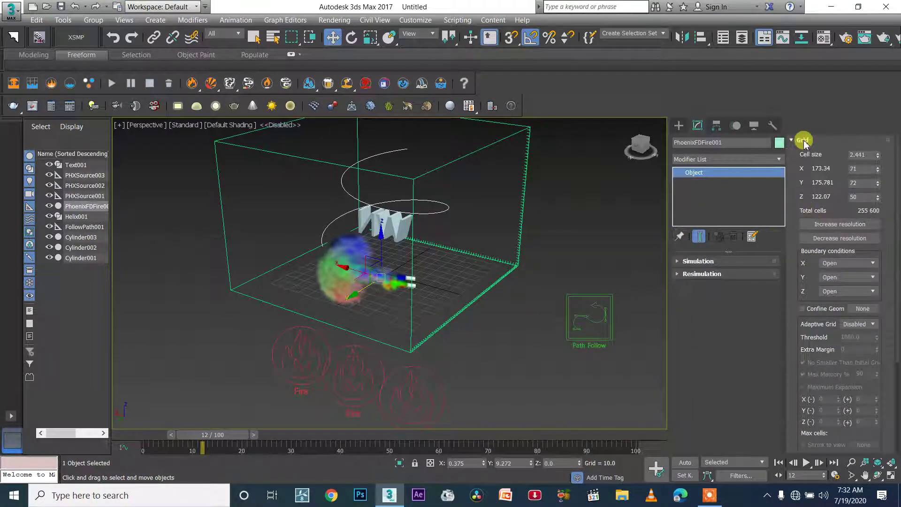
pyautogui.click(845, 238)
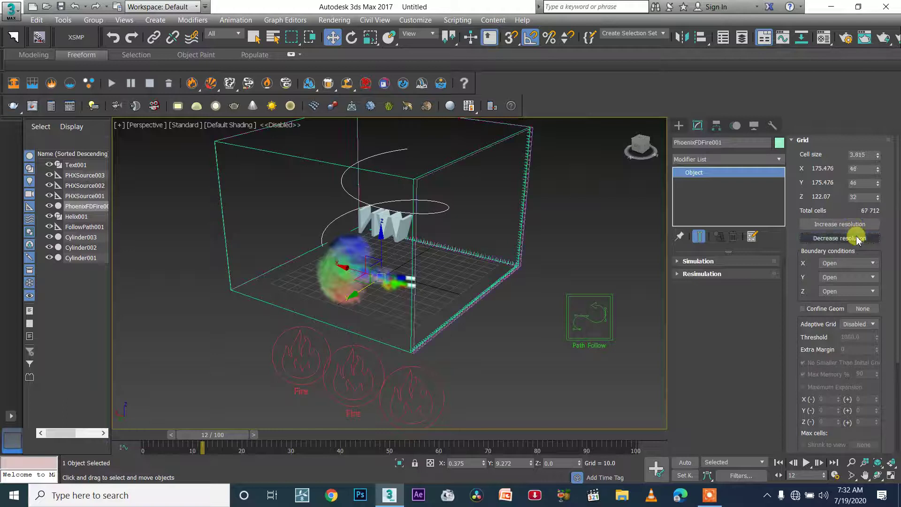
pyautogui.click(874, 155)
pyautogui.write('1')
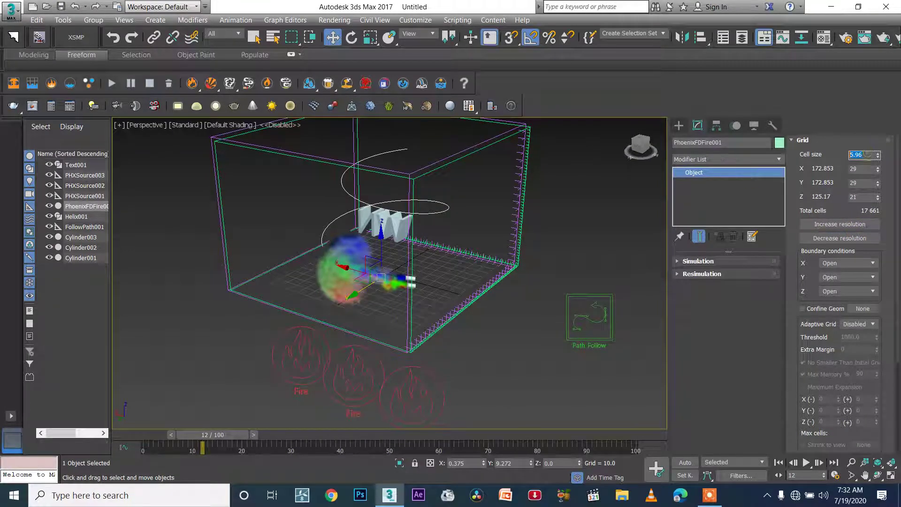
pyautogui.press('Return')
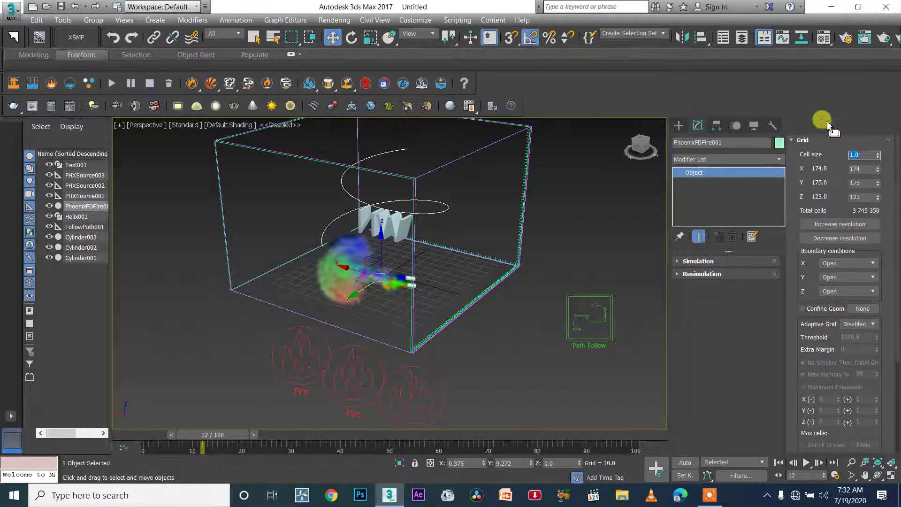
pyautogui.click(825, 140)
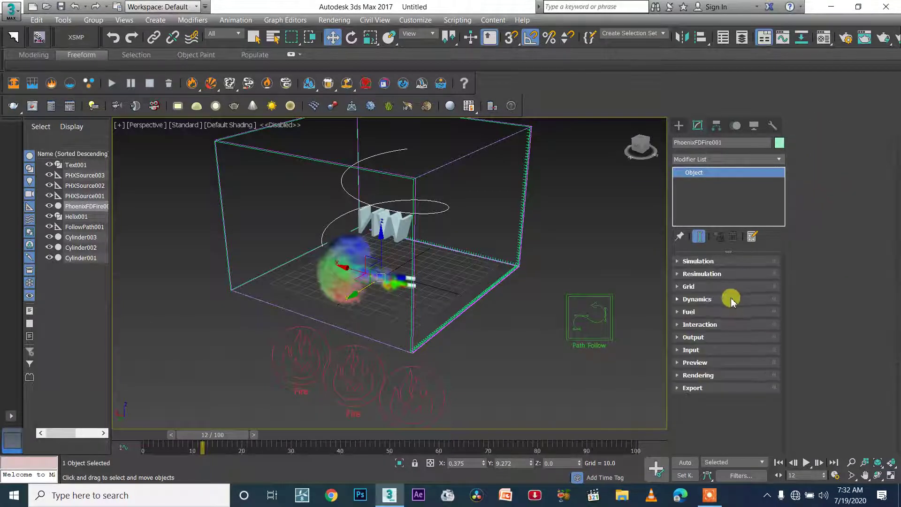
# In the simulator's Dynamics settings, set Steps per frame to 2, conservation Quality to 20 and Time scale to 0.9
pyautogui.click(731, 300)
pyautogui.scroll(-3, 834, 249)
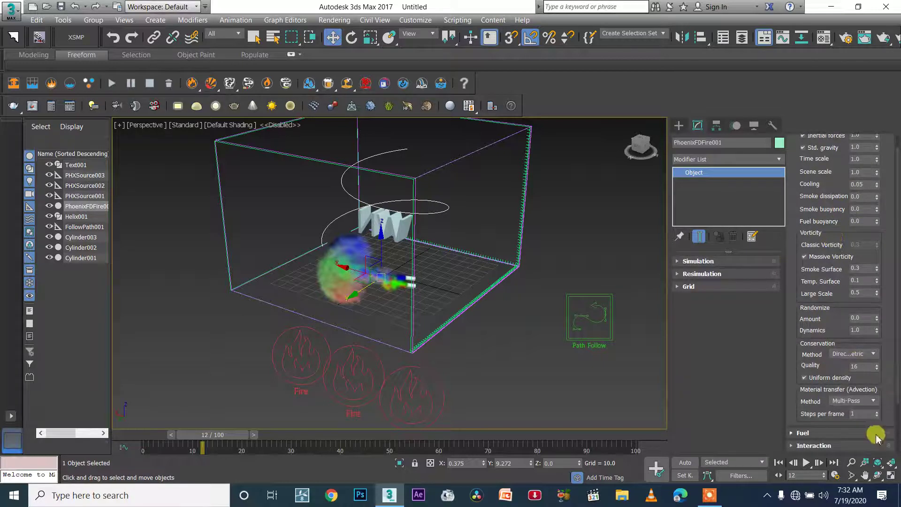
pyautogui.click(878, 412)
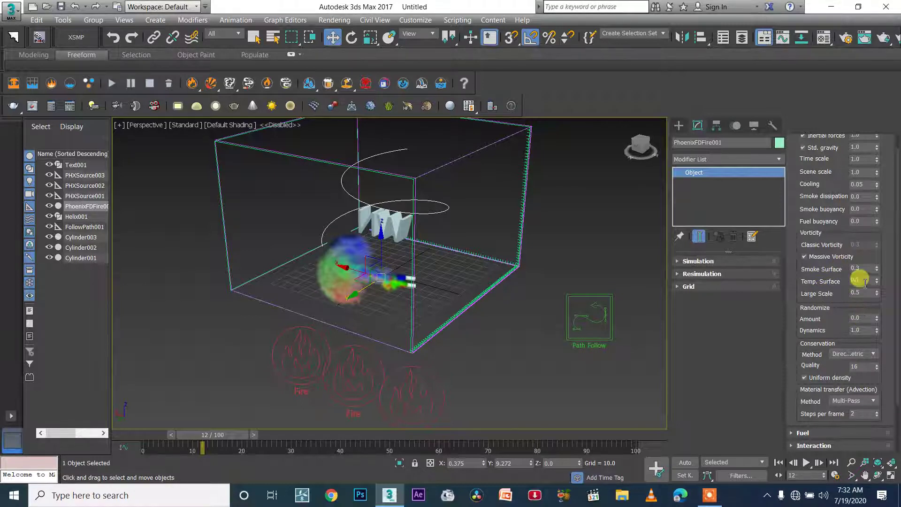
pyautogui.click(877, 364)
pyautogui.scroll(1, 812, 312)
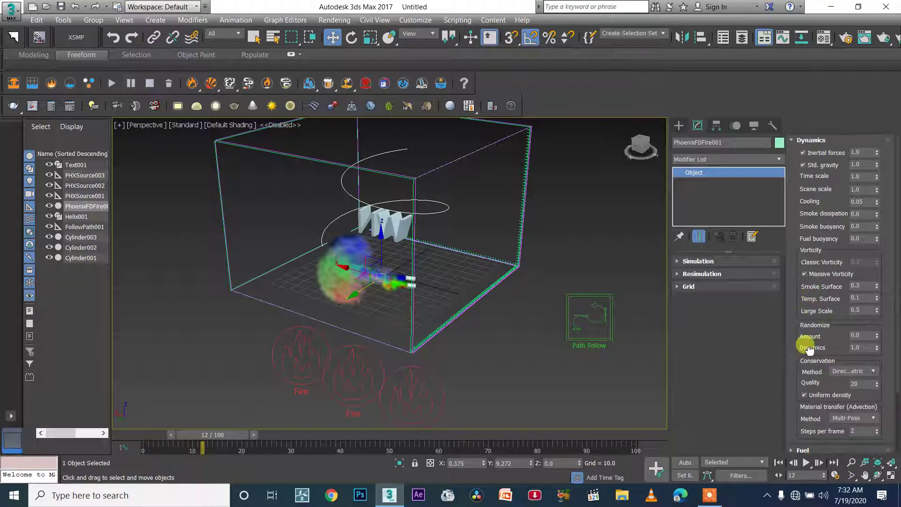
pyautogui.click(862, 176)
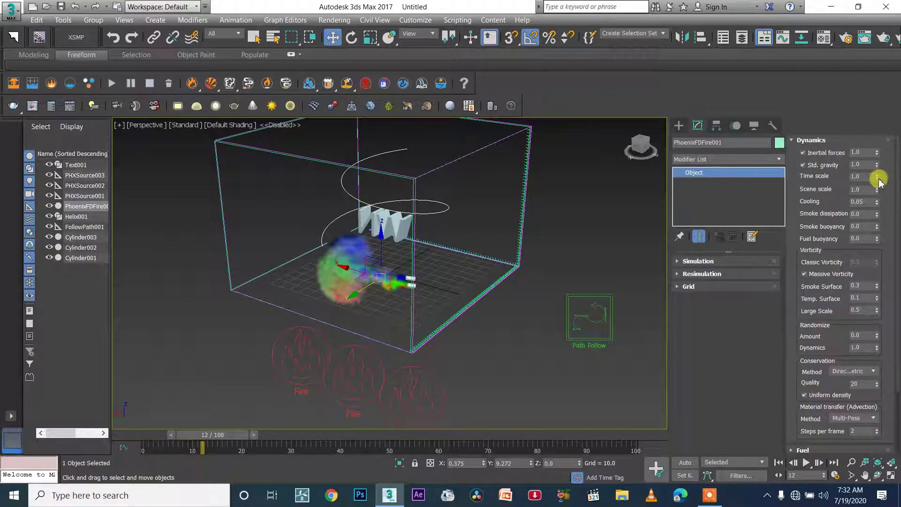
pyautogui.click(877, 178)
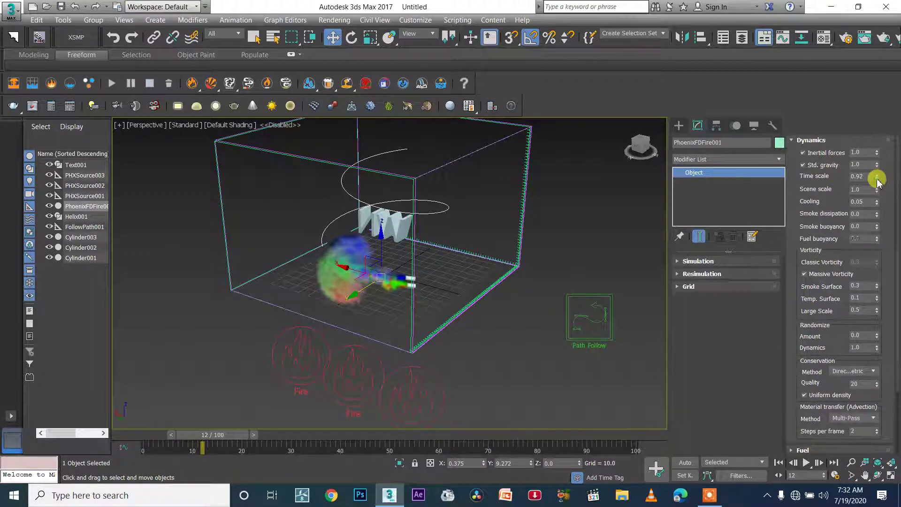
pyautogui.click(877, 179)
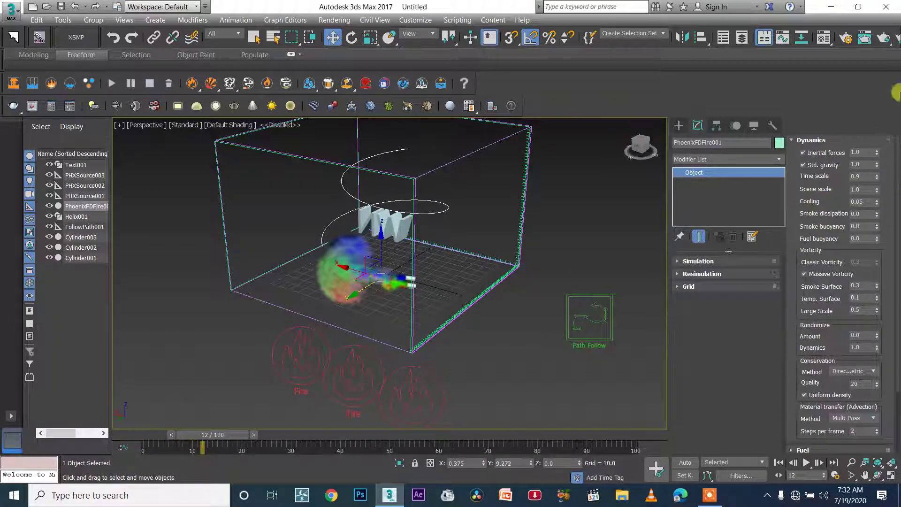
pyautogui.scroll(-3, 816, 277)
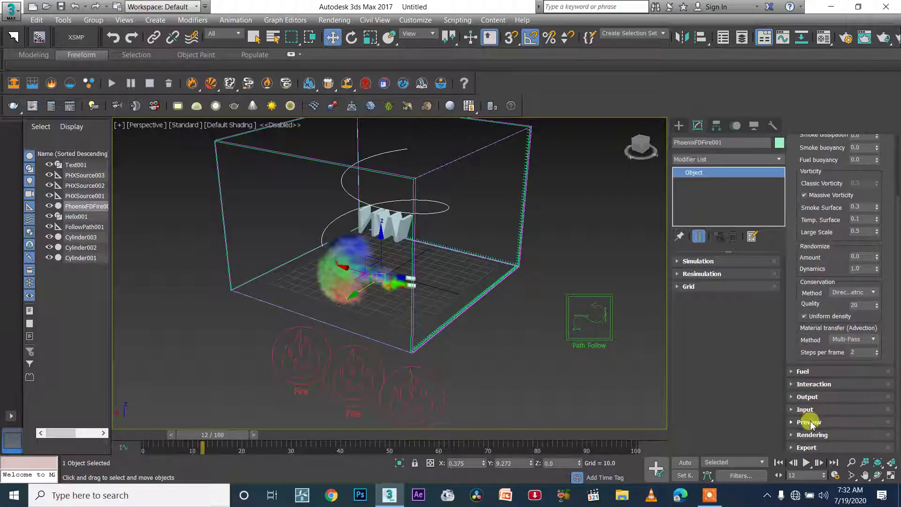
# Restart the PhoenixFD simulation and watch the smoke emerging from the three cylinders
pyautogui.click(112, 84)
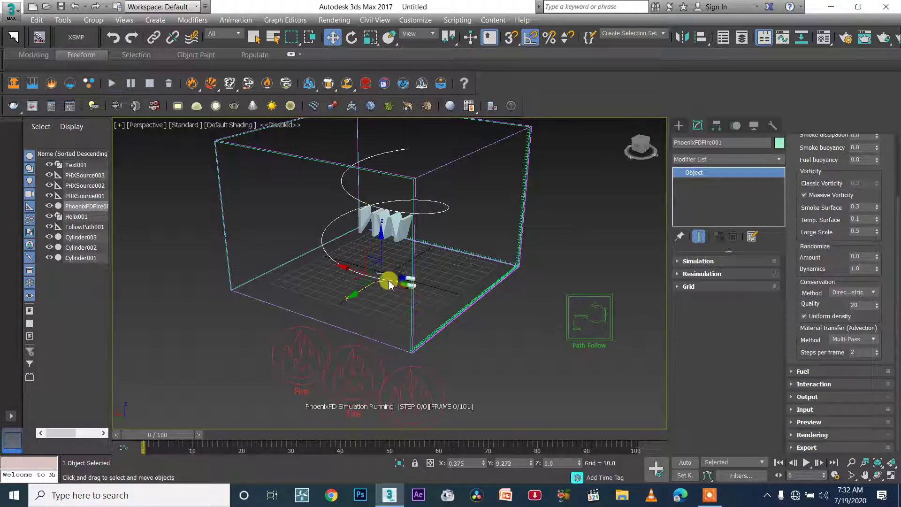
pyautogui.scroll(3, 411, 295)
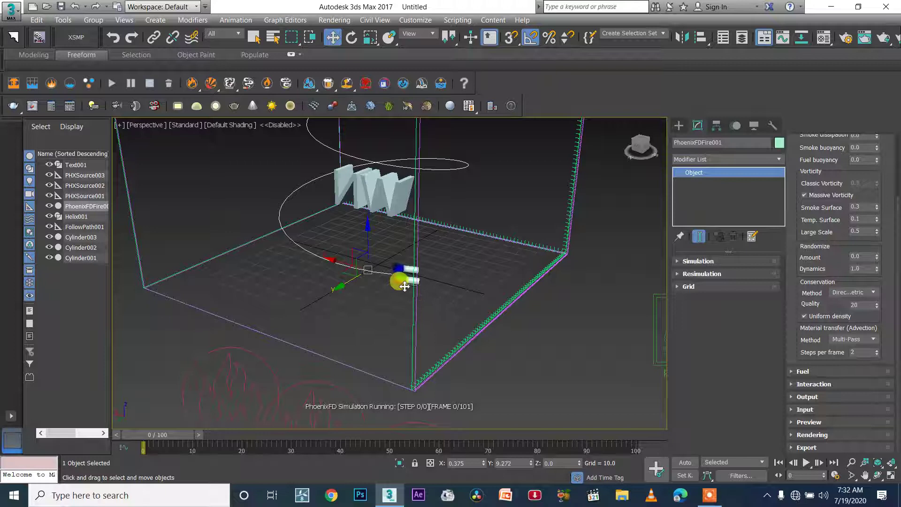
pyautogui.scroll(2, 405, 287)
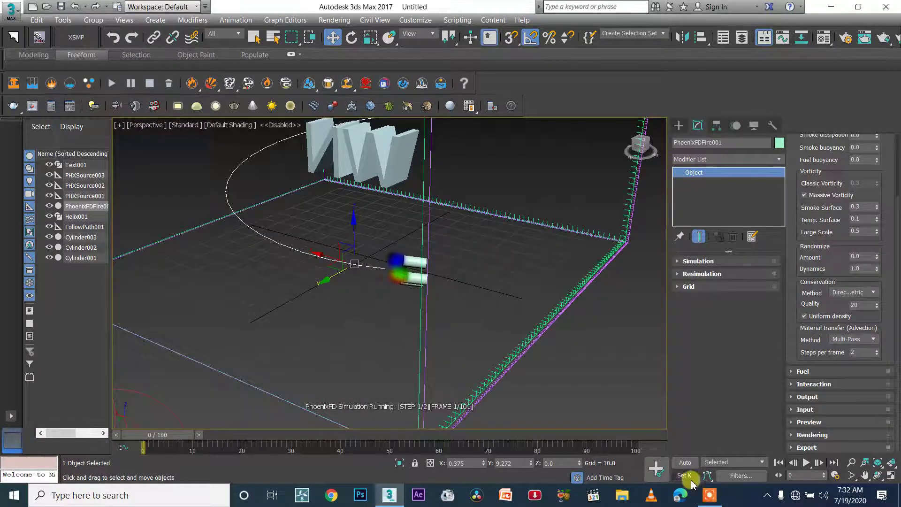
pyautogui.click(709, 496)
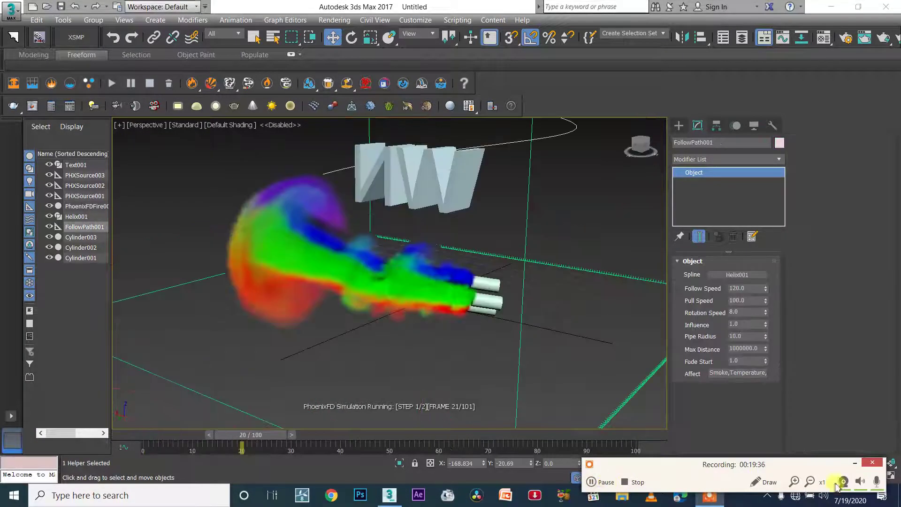
pyautogui.click(855, 463)
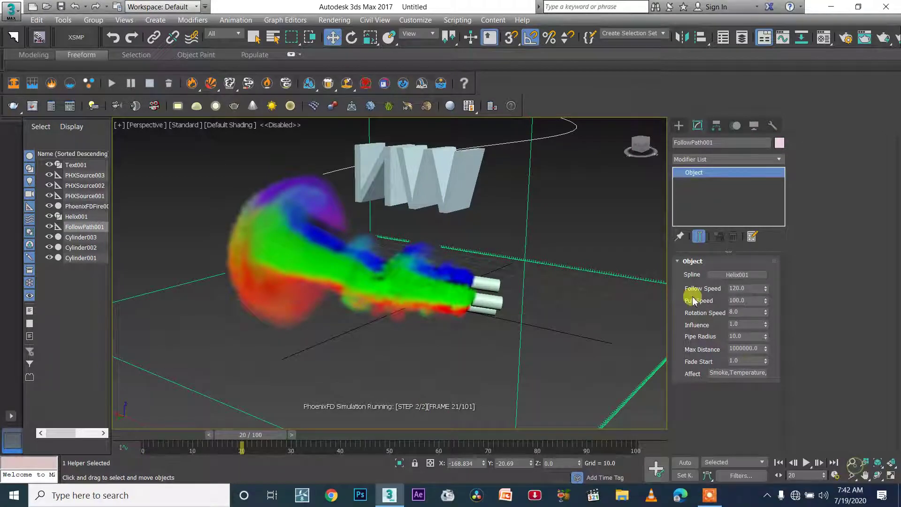
# Review FollowPath001's pull and rotation speeds and examine how the running smoke bends along the helix
pyautogui.doubleClick(746, 300)
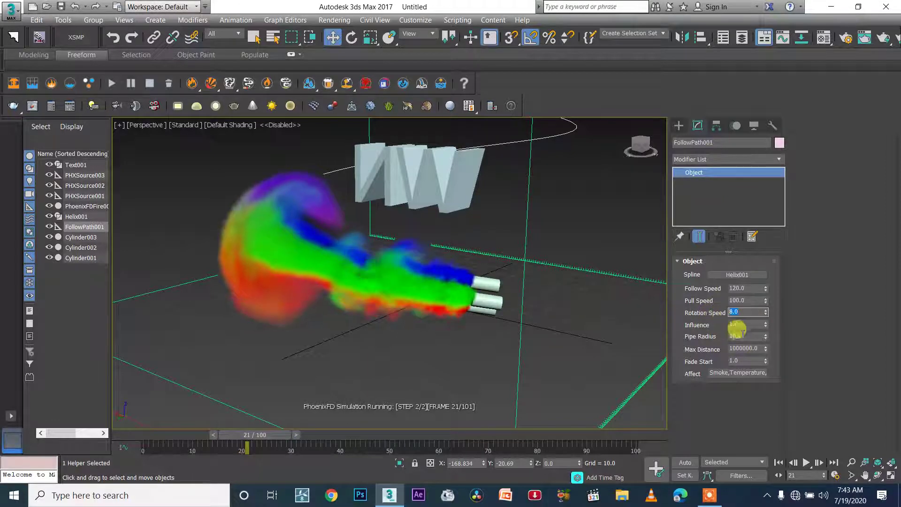
pyautogui.keyDown('alt'); pyautogui.moveTo(491, 275); pyautogui.dragTo(513, 299, button='middle'); pyautogui.keyUp('alt')
pyautogui.scroll(6, 400, 328)
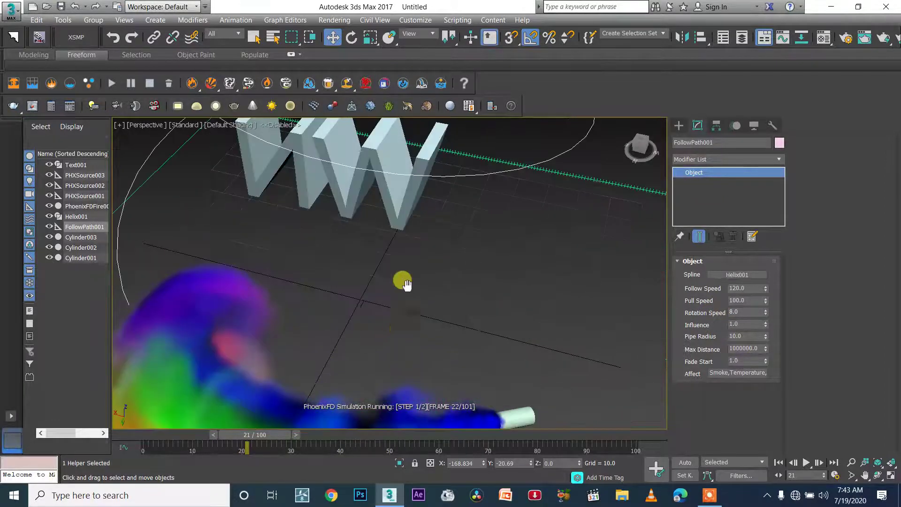
pyautogui.scroll(-6, 387, 278)
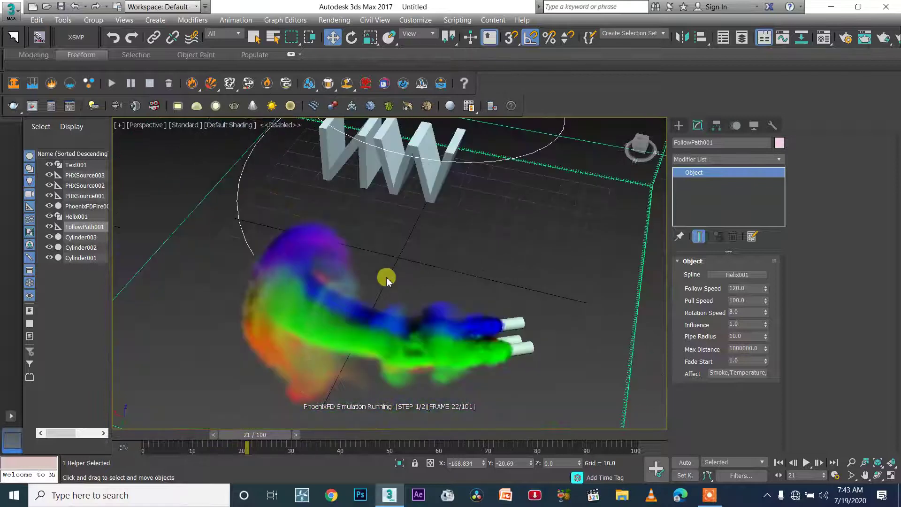
pyautogui.moveTo(433, 303); pyautogui.dragTo(410, 241, button='middle')
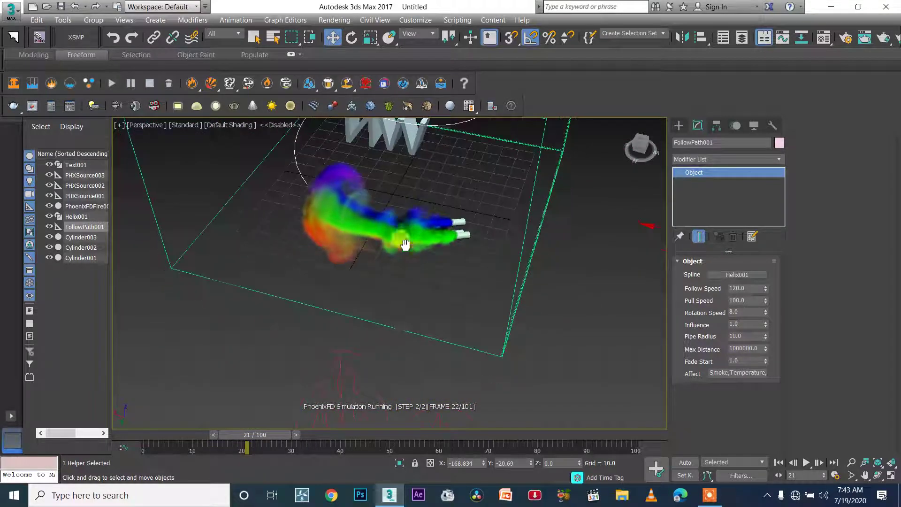
# Check PHXSource001's Outgoing Velocity and the simulator's Time scale and Rendering settings, finishing with FollowPath001's parameters against the smoke
pyautogui.click(368, 359)
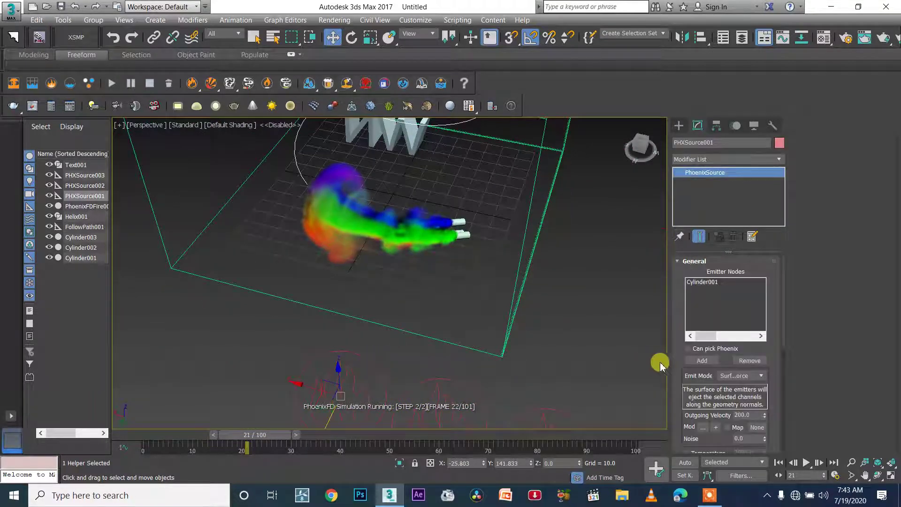
pyautogui.click(744, 414)
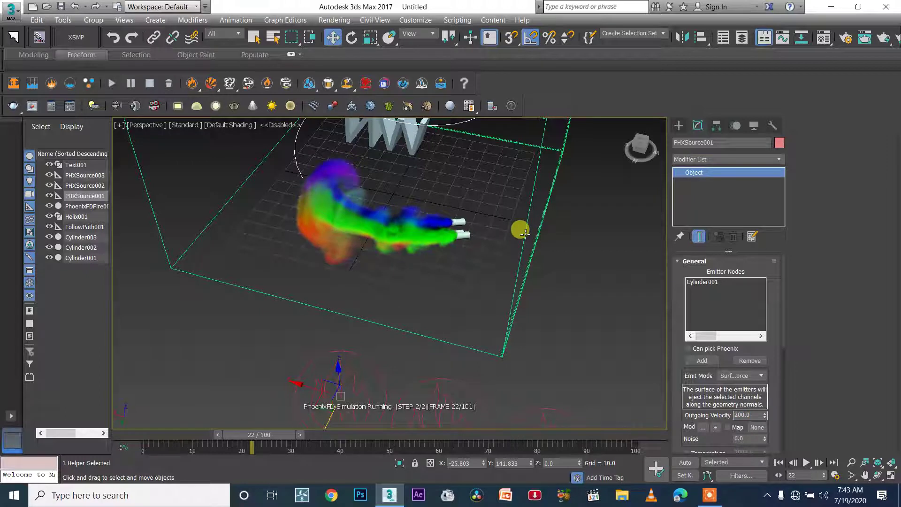
pyautogui.click(553, 231)
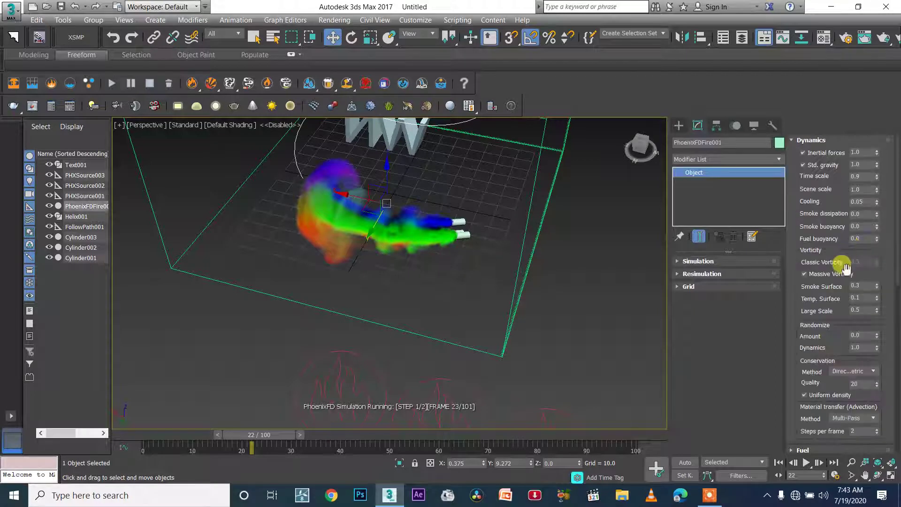
pyautogui.doubleClick(861, 176)
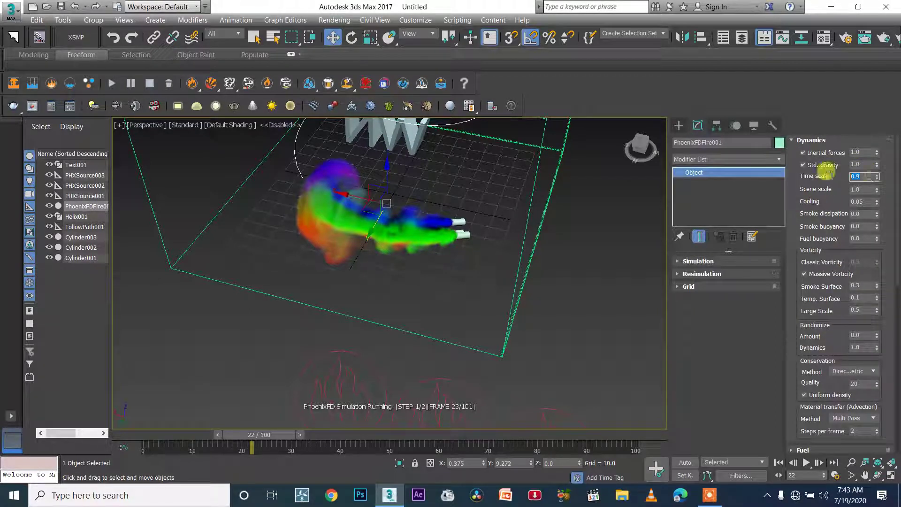
pyautogui.click(861, 178)
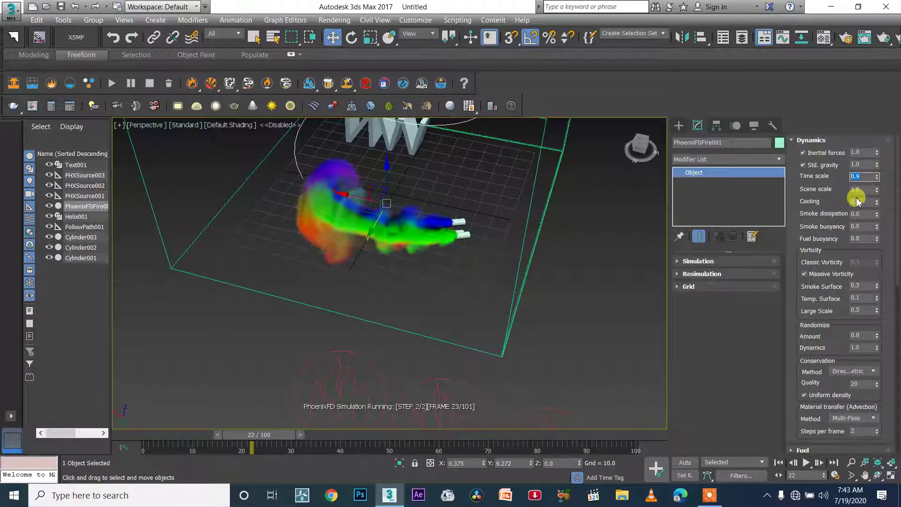
pyautogui.click(812, 140)
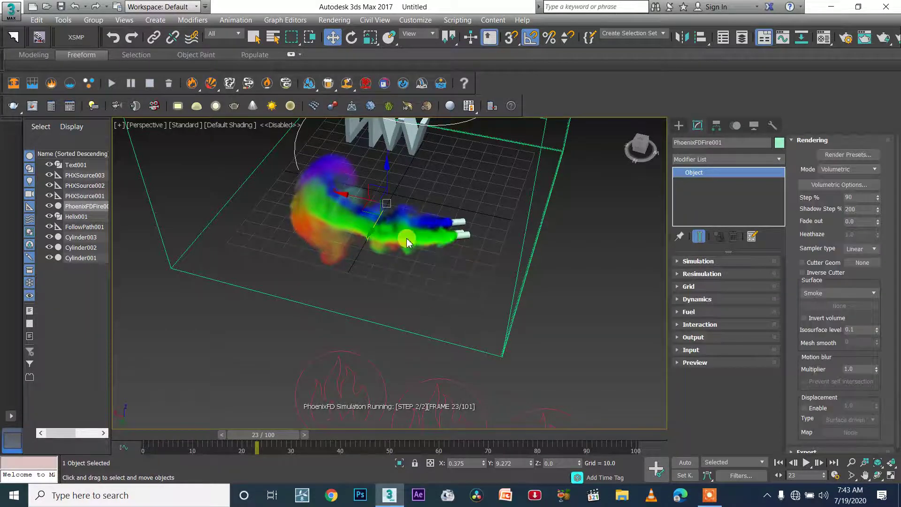
pyautogui.keyDown('alt'); pyautogui.moveTo(547, 342); pyautogui.dragTo(589, 305, button='middle'); pyautogui.keyUp('alt')
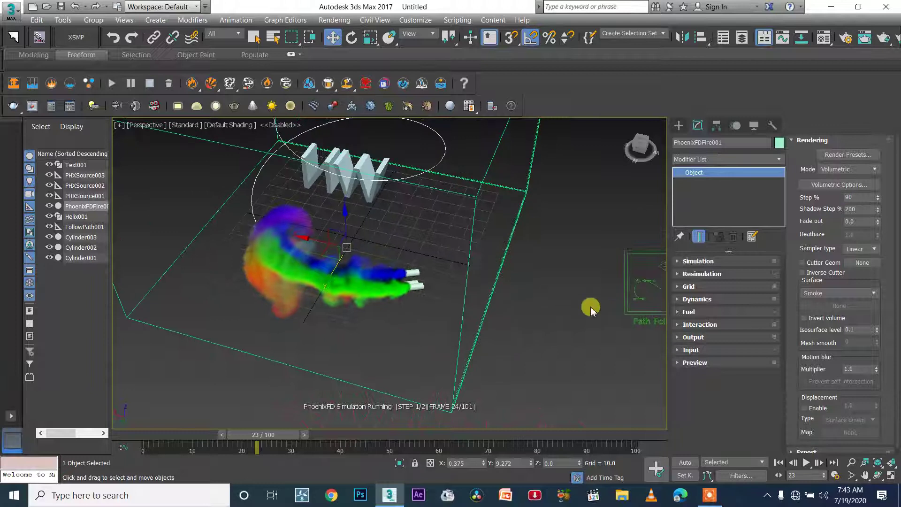
pyautogui.click(627, 293)
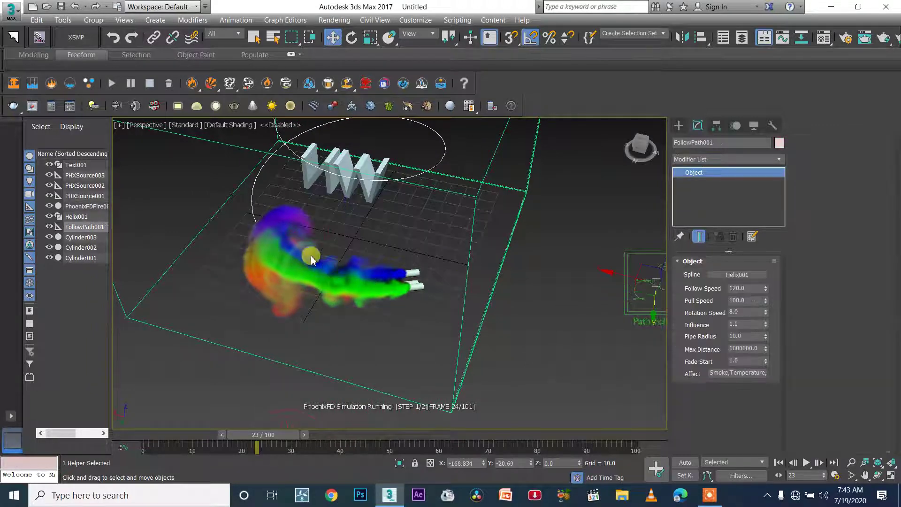
# Examine the running smoke simulation from several angles, from the fire sources and cylinders to the bend toward the helix
pyautogui.scroll(4, 351, 274)
pyautogui.scroll(-3, 397, 277)
pyautogui.scroll(2, 417, 294)
pyautogui.keyDown('alt'); pyautogui.moveTo(432, 307); pyautogui.dragTo(365, 304, button='middle'); pyautogui.keyUp('alt')
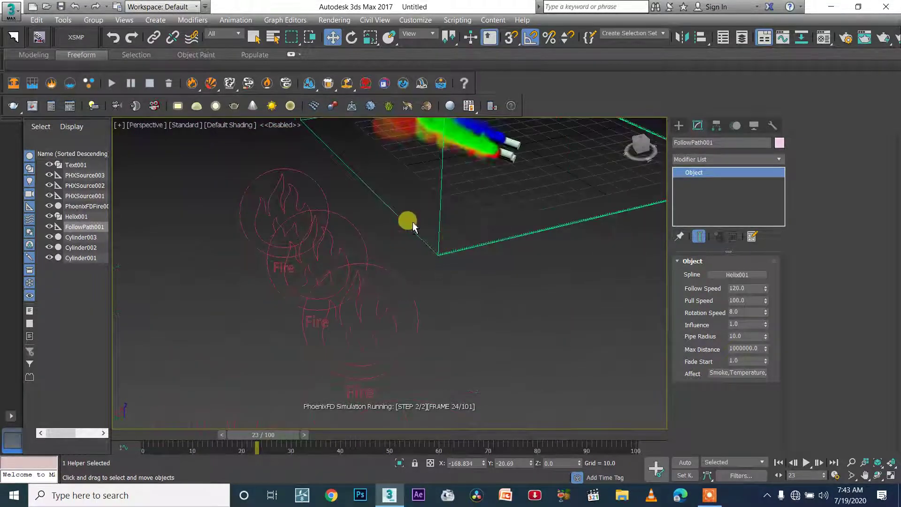
pyautogui.scroll(3, 506, 178)
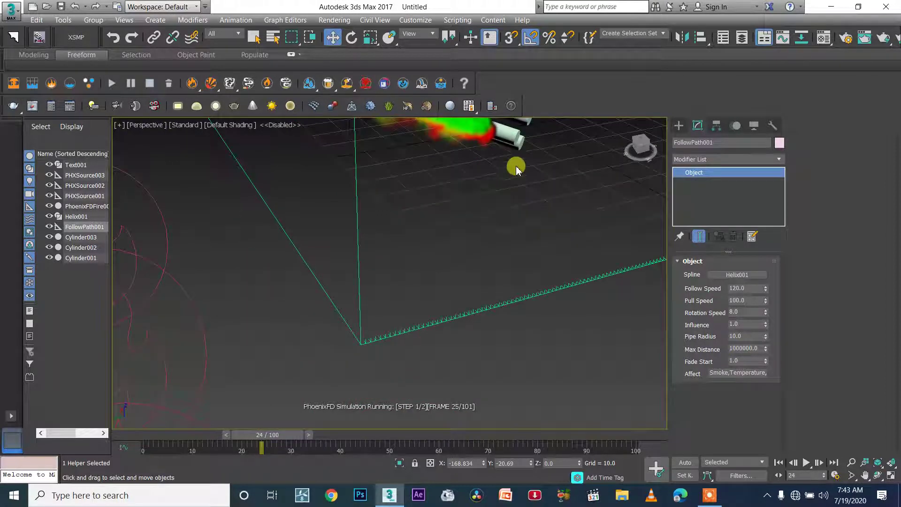
pyautogui.scroll(-3, 516, 169)
pyautogui.keyDown('alt'); pyautogui.moveTo(492, 201); pyautogui.dragTo(421, 272, button='middle'); pyautogui.keyUp('alt')
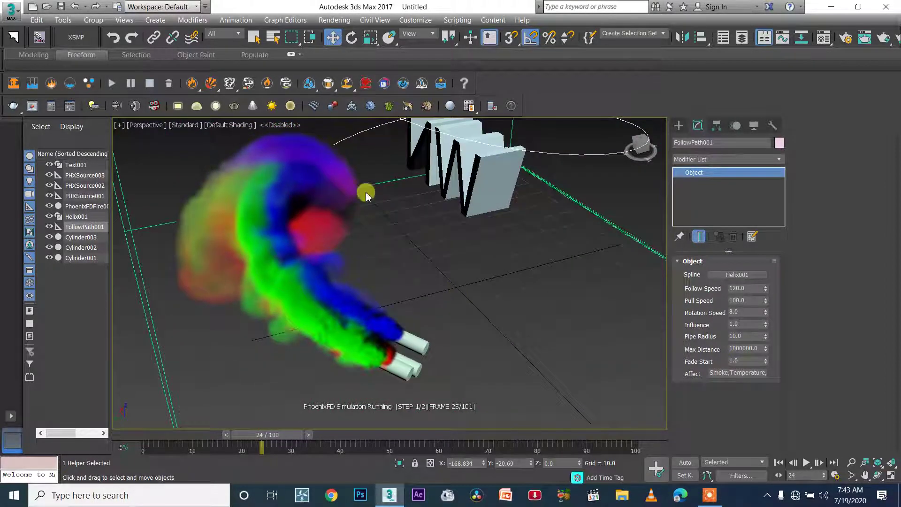
pyautogui.scroll(-3, 336, 221)
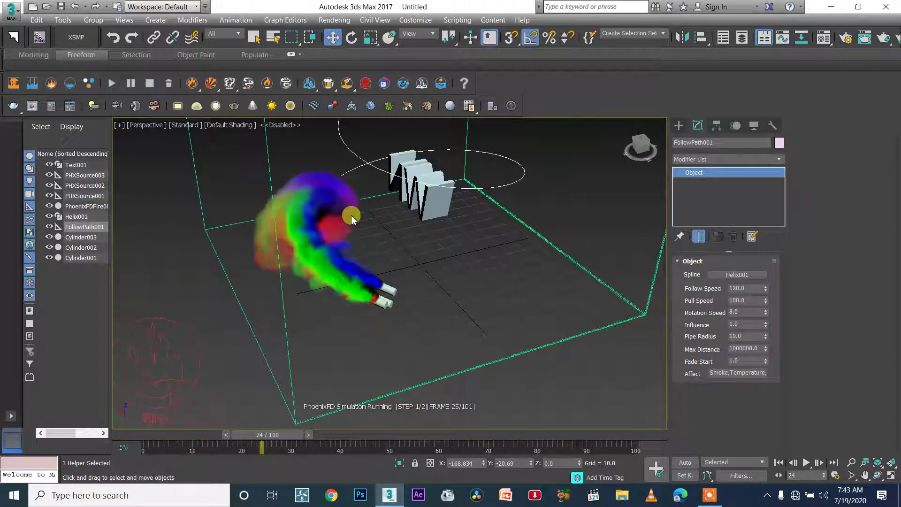
# Review FollowPath001's Pull Speed, Rotation Speed and Influence, and inspect the smoke's shape against the helix and WN text
pyautogui.doubleClick(750, 300)
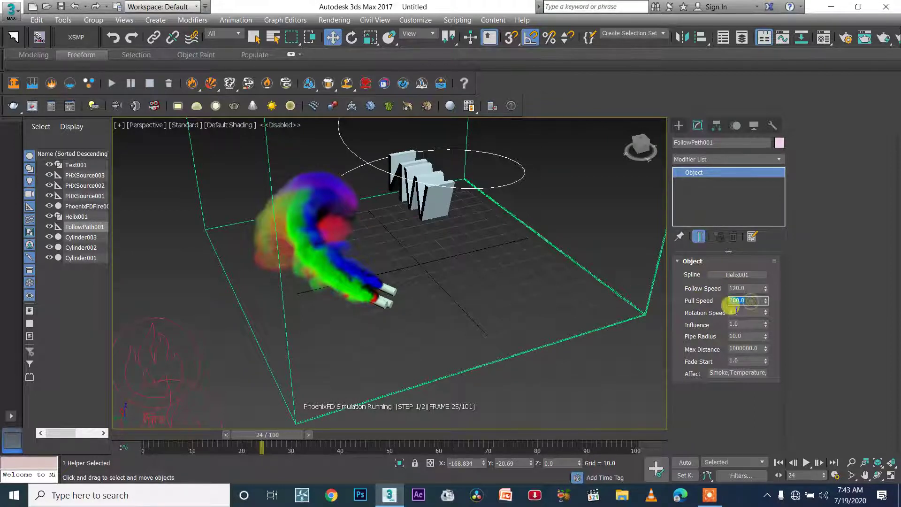
pyautogui.doubleClick(743, 313)
pyautogui.doubleClick(747, 324)
pyautogui.press('Tab')
pyautogui.scroll(3, 329, 231)
pyautogui.moveTo(431, 257)
pyautogui.keyDown('alt'); pyautogui.mouseDown(button='middle')
pyautogui.moveTo(438, 266)
pyautogui.moveTo(477, 261)
pyautogui.moveTo(467, 257)
pyautogui.moveTo(494, 191)
pyautogui.moveTo(488, 173)
pyautogui.moveTo(515, 125)
pyautogui.mouseUp(button='middle'); pyautogui.keyUp('alt')
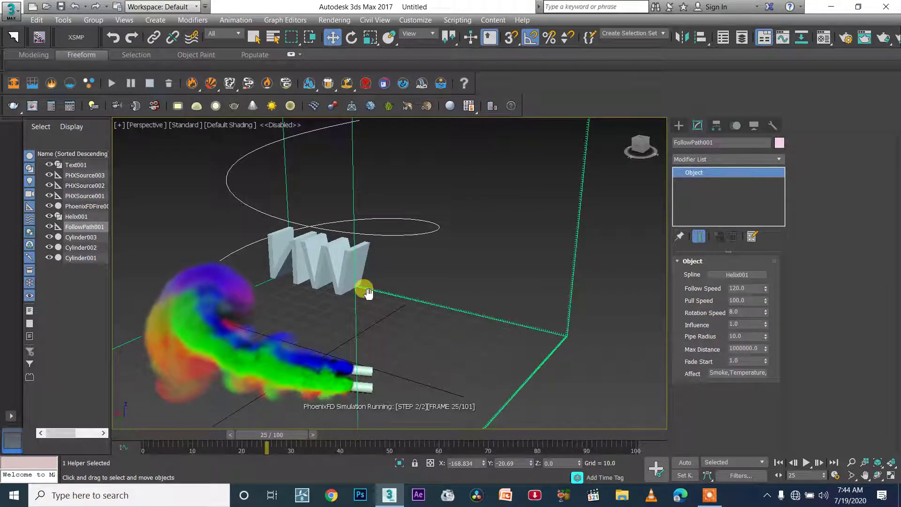
pyautogui.scroll(5, 368, 292)
pyautogui.scroll(-5, 507, 157)
pyautogui.scroll(2, 401, 266)
pyautogui.moveTo(401, 267); pyautogui.dragTo(407, 216, button='middle')
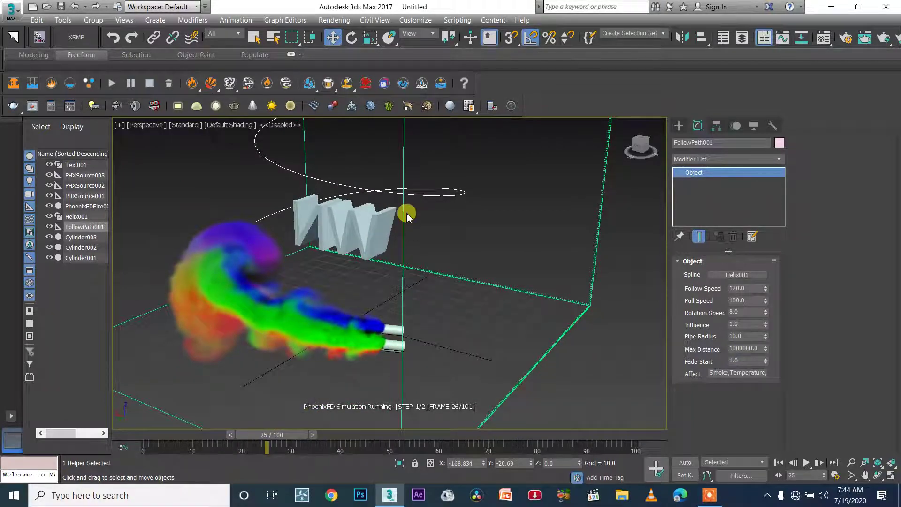